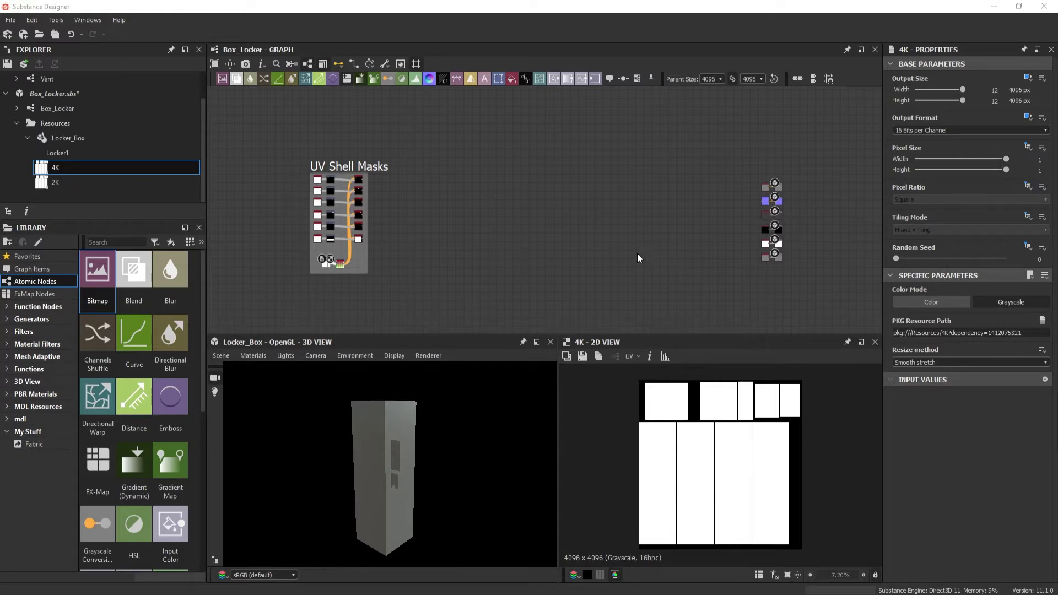
scroll(387, 219, up, 1)
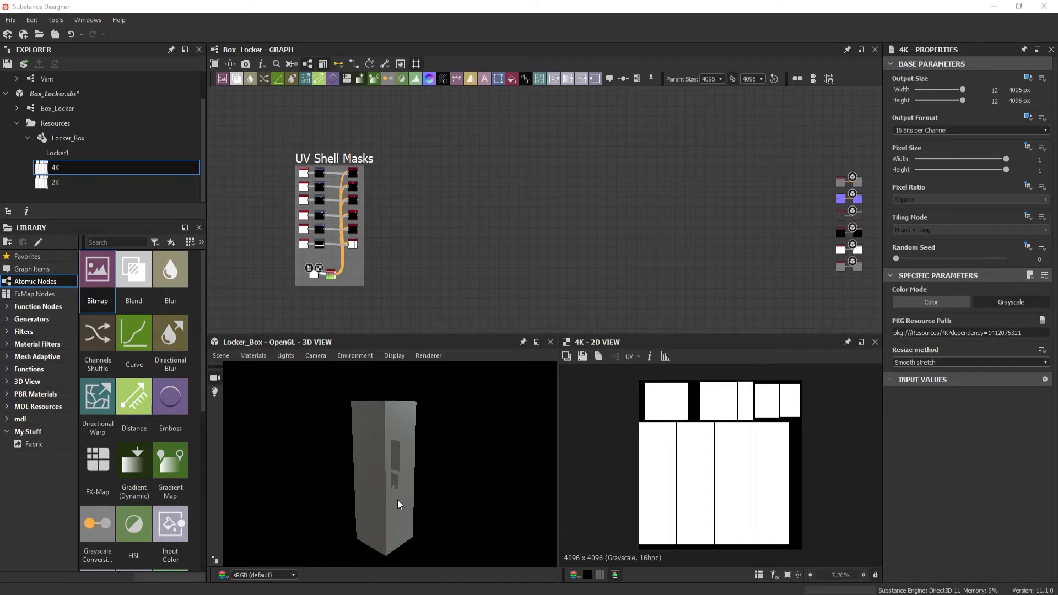
drag(388, 492, 430, 469)
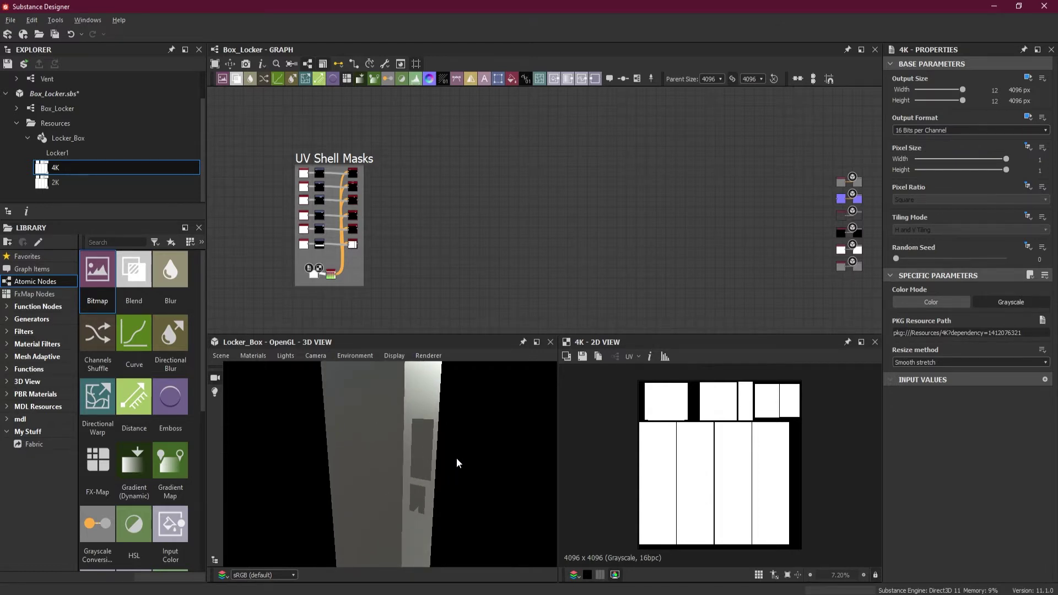
scroll(444, 463, down, 3)
scroll(404, 426, down, 3)
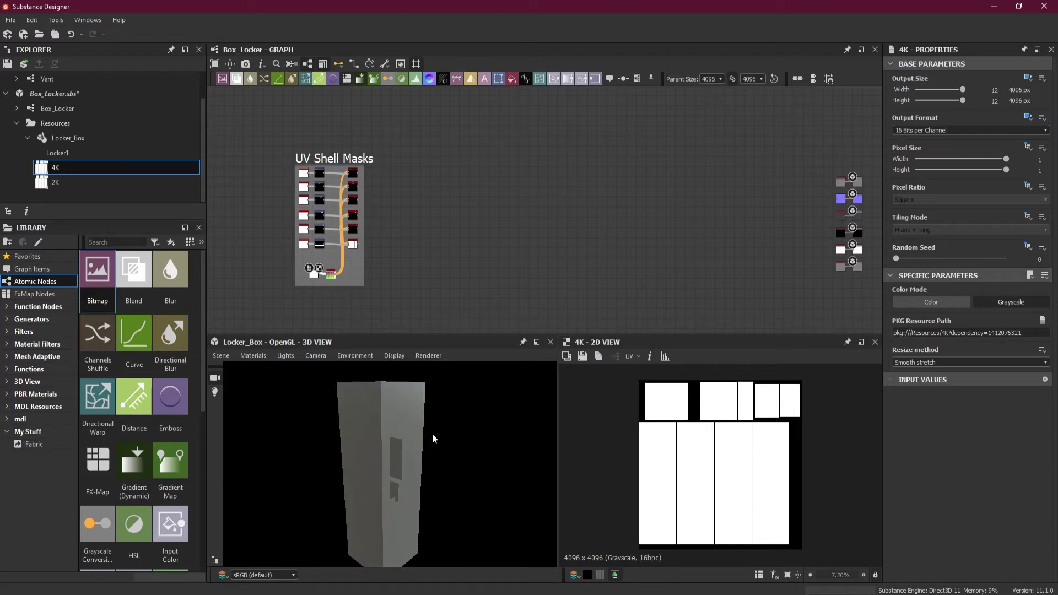
drag(432, 439, 378, 444)
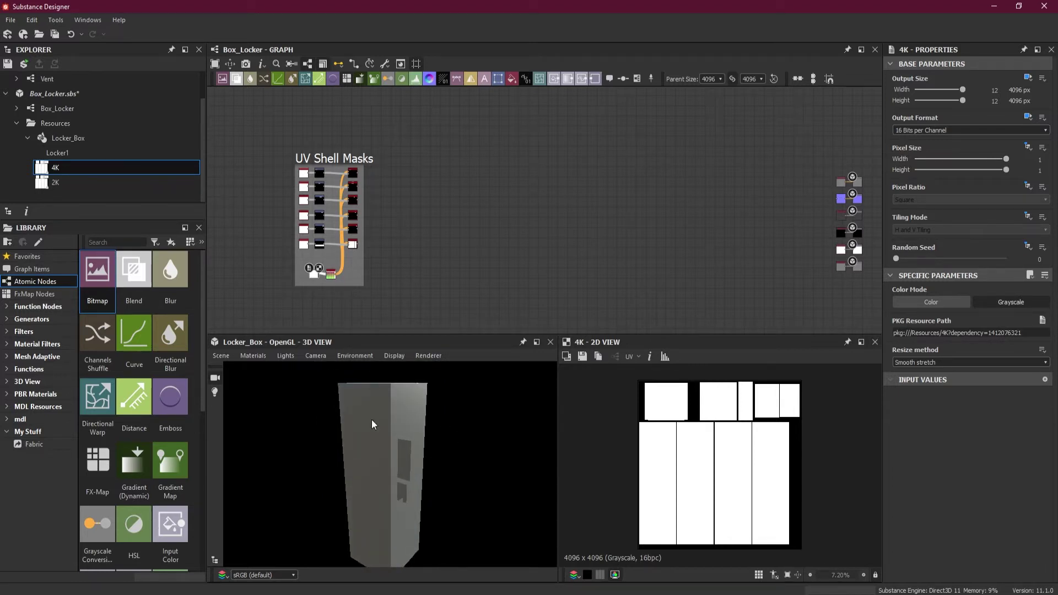
drag(371, 427, 396, 510)
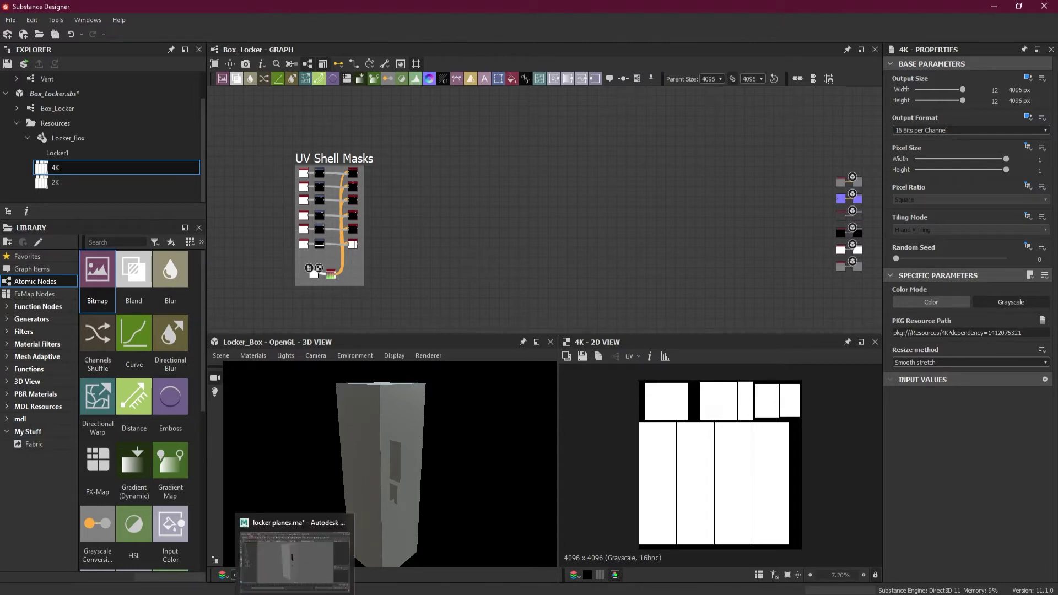
Step: Switch to the locker scene in Maya and open the Hypershade to review the locker's materials
click(295, 551)
mouse_move(628, 361)
alt+mouse_down()
mouse_move(600, 359)
mouse_move(643, 347)
mouse_move(619, 364)
mouse_move(628, 357)
alt+mouse_up()
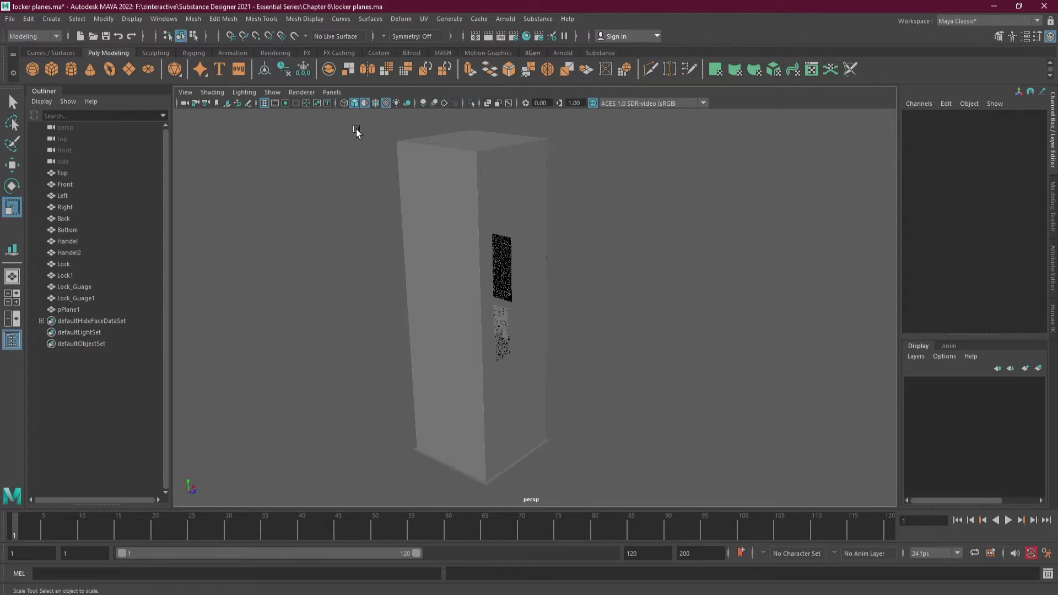
drag(357, 126, 669, 455)
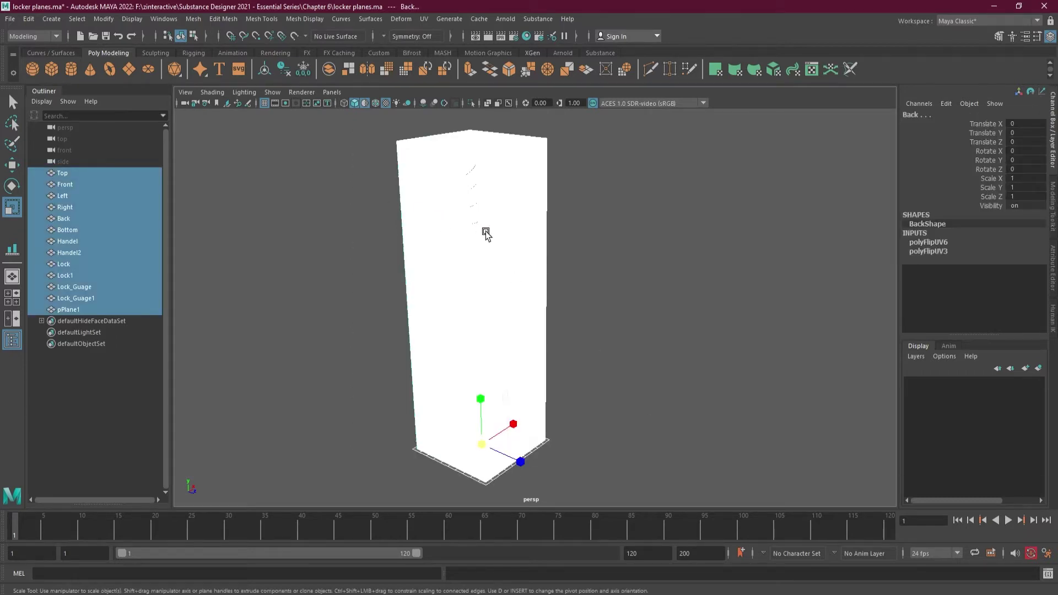
click(605, 248)
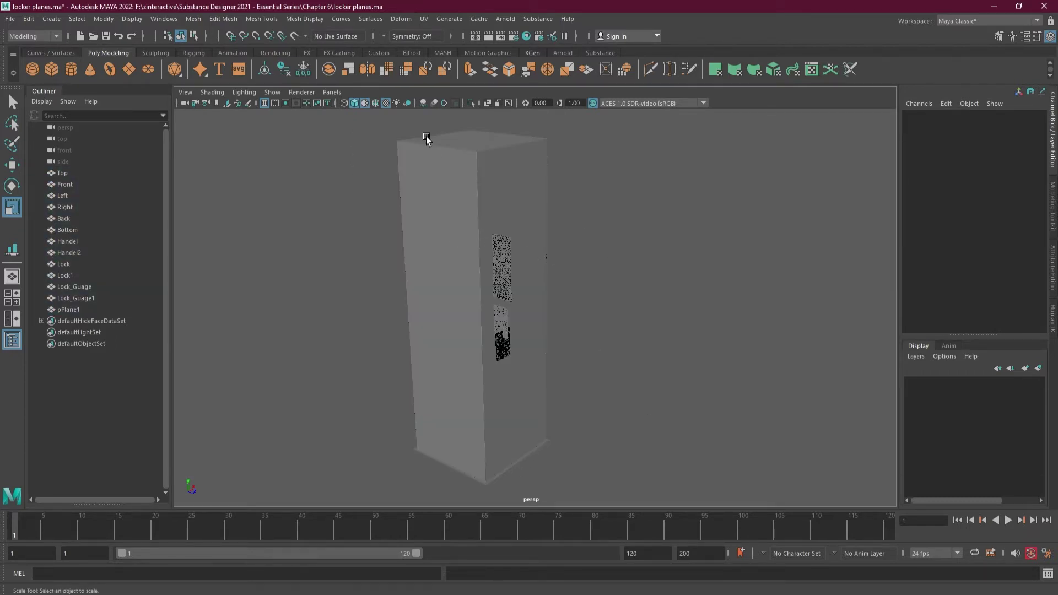
click(527, 36)
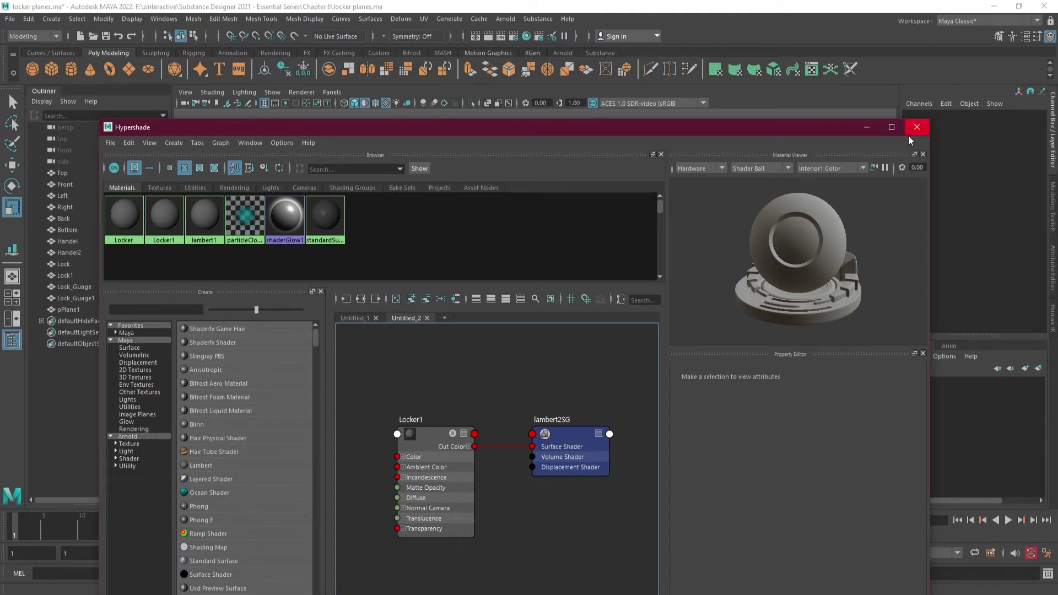
drag(798, 136, 728, 522)
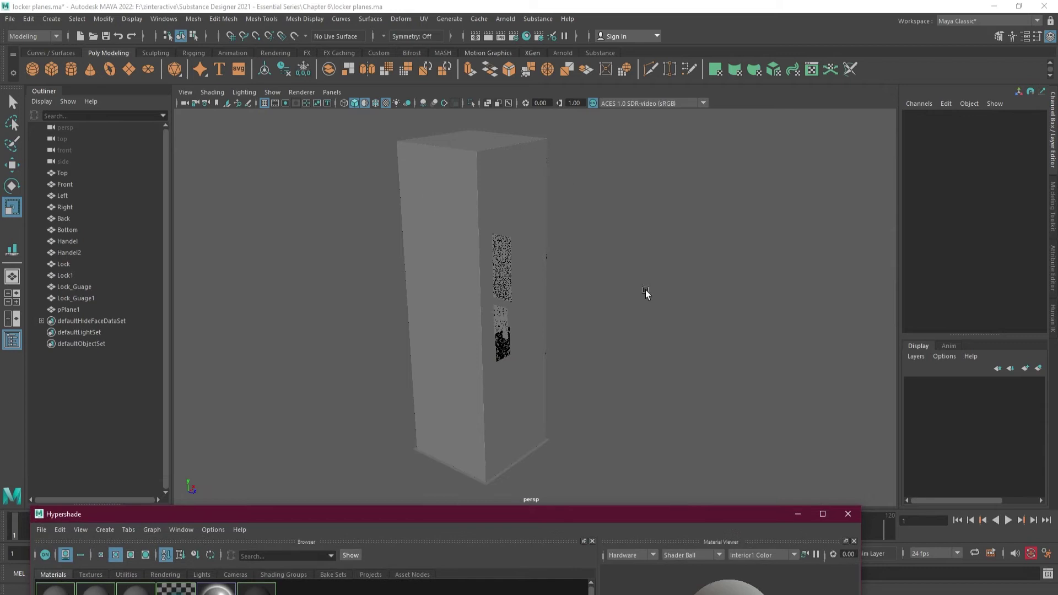
Step: Check the lambert1 shading network in the Hypershade, and delete the ground plane pPlane1 beneath the locker
click(528, 458)
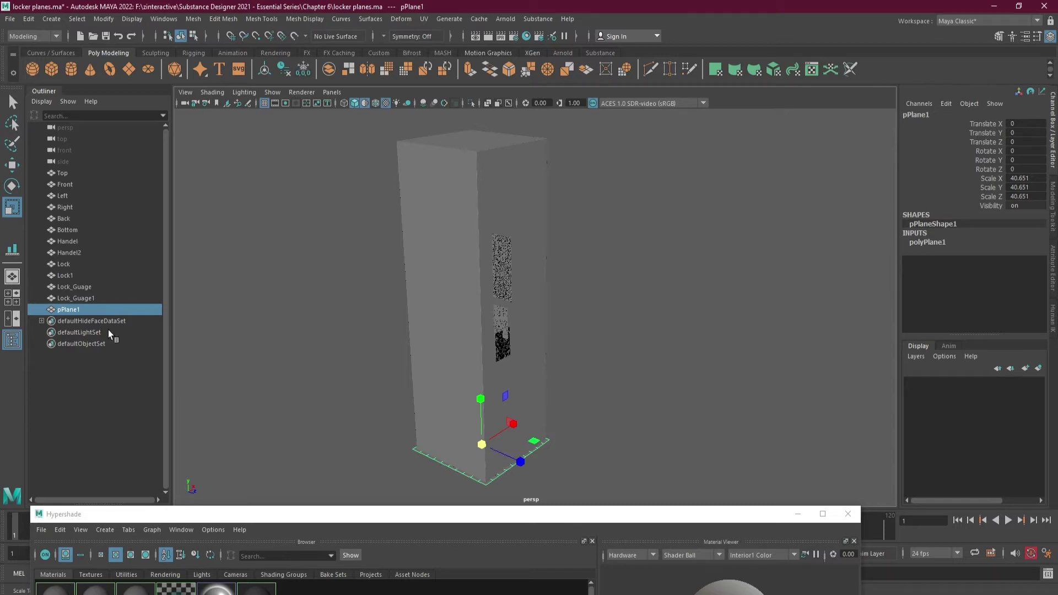
click(11, 164)
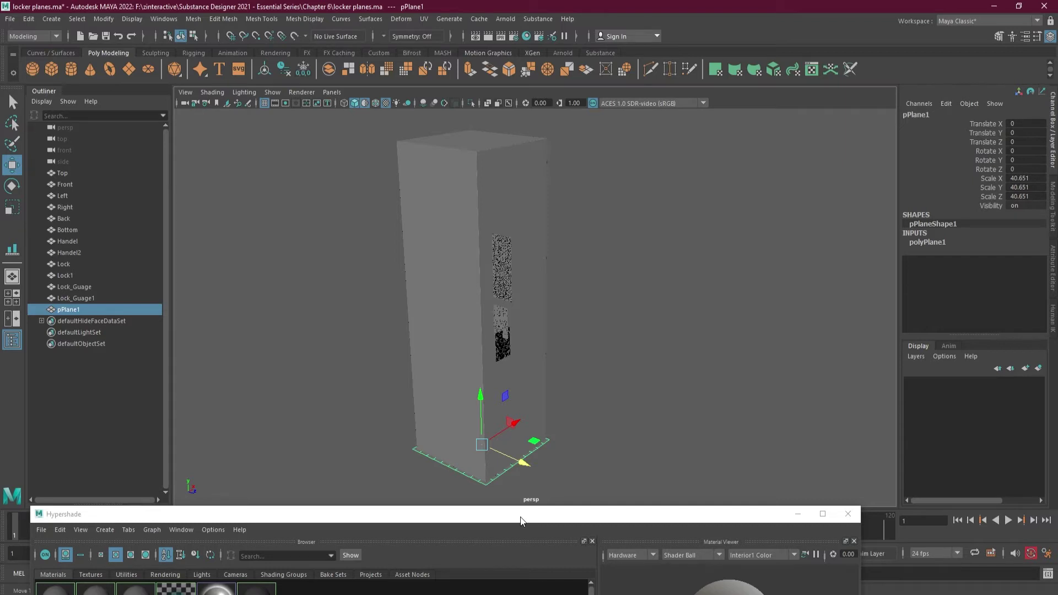
drag(521, 521, 565, 137)
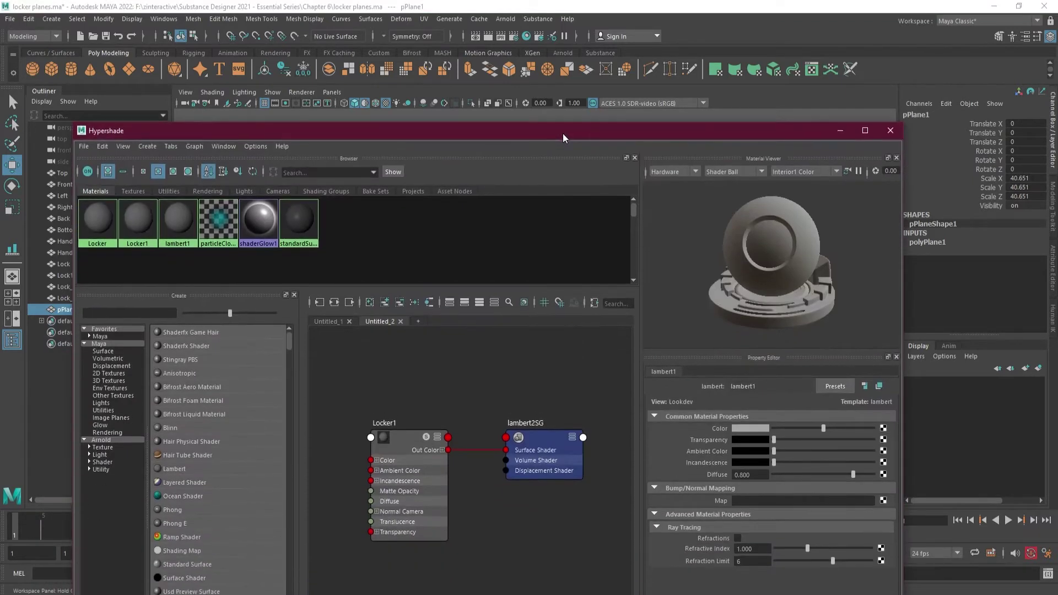
click(346, 324)
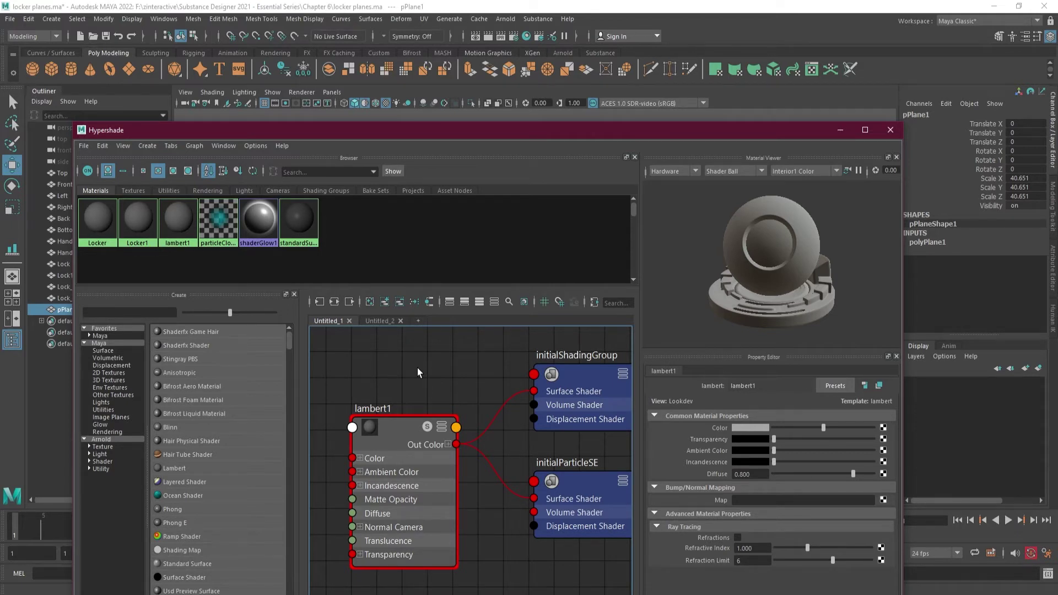
scroll(418, 373, down, 3)
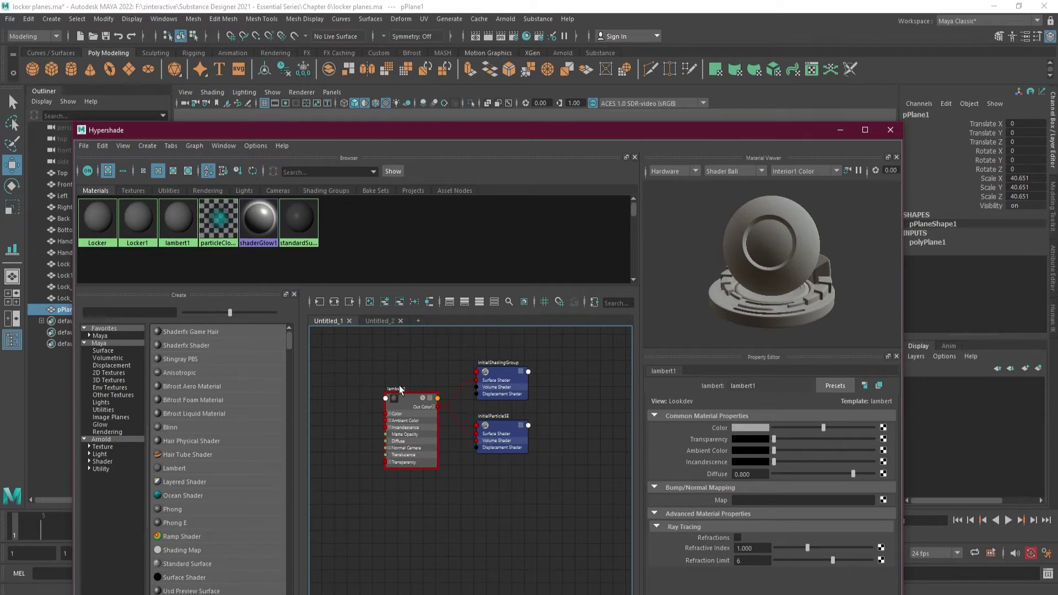
scroll(395, 389, up, 3)
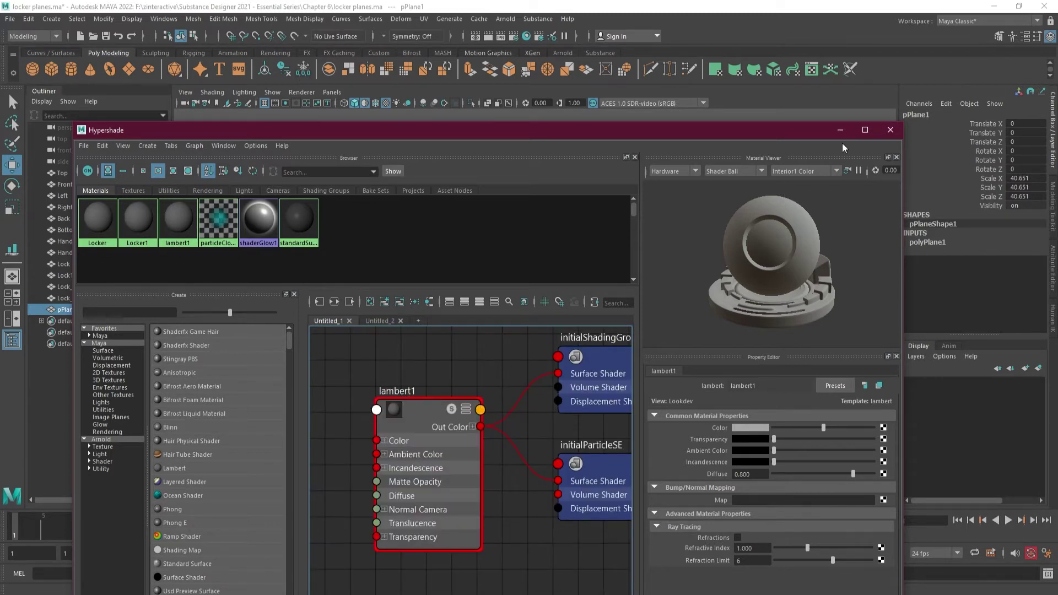
click(890, 130)
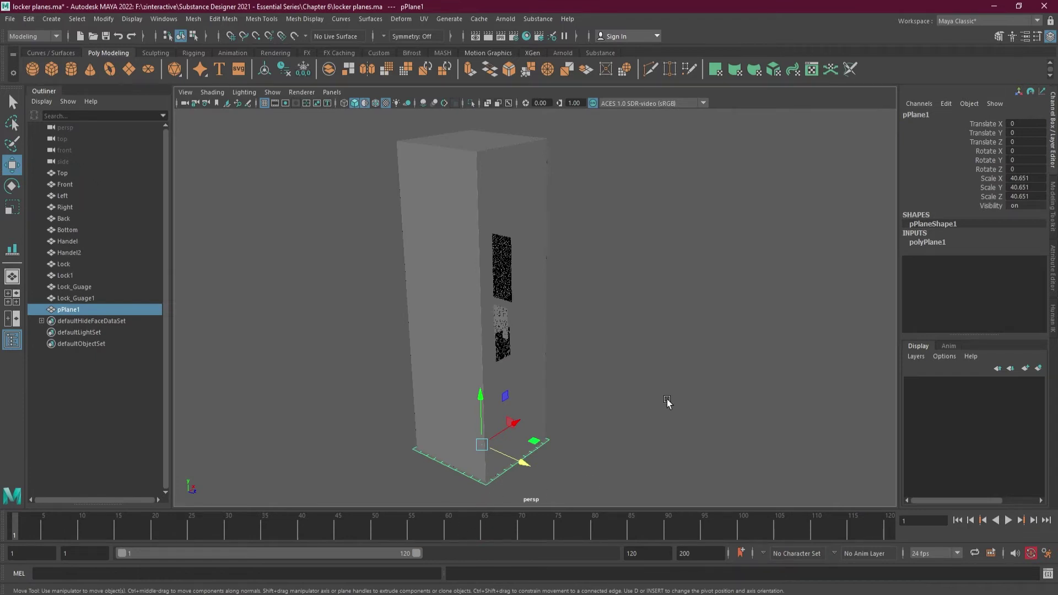
key(Delete)
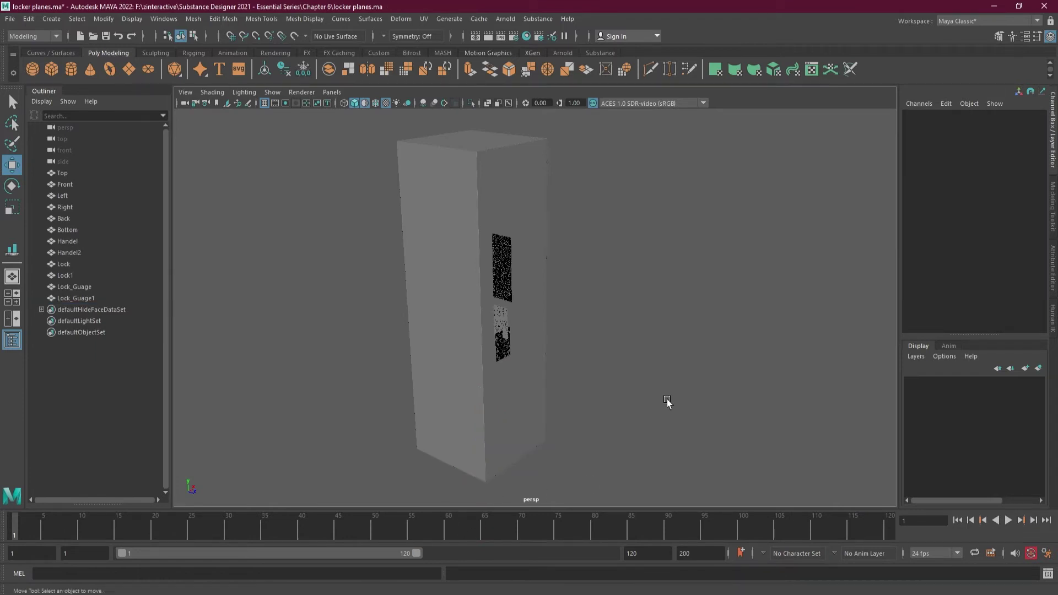
Step: Show the colours assigned to the locker's faces by turning off the viewport's default material, and restore it
click(366, 105)
mouse_move(590, 243)
alt+mouse_down()
mouse_move(602, 248)
mouse_move(581, 245)
alt+mouse_up()
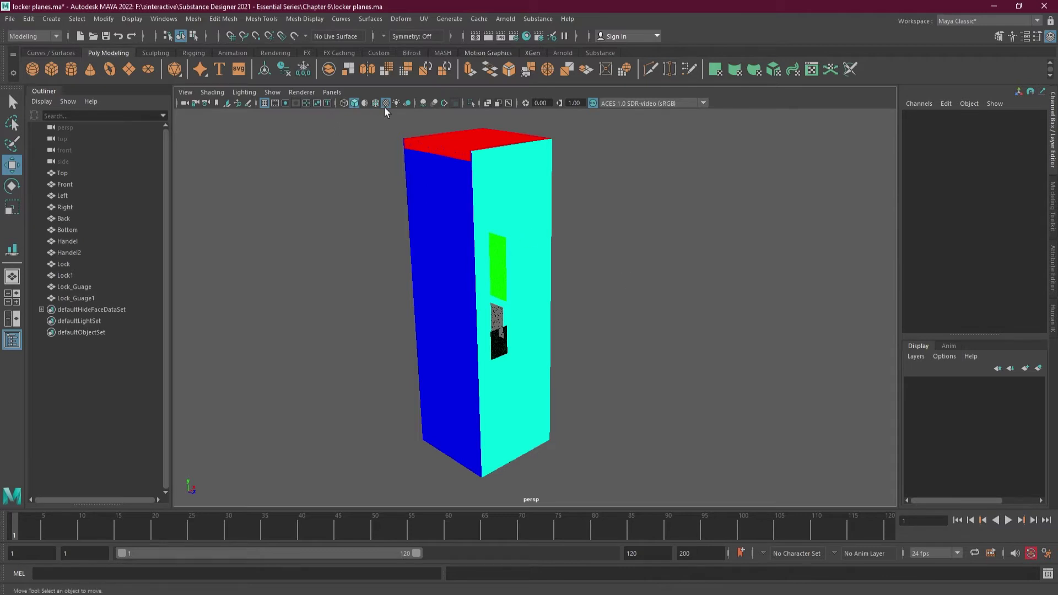
click(365, 103)
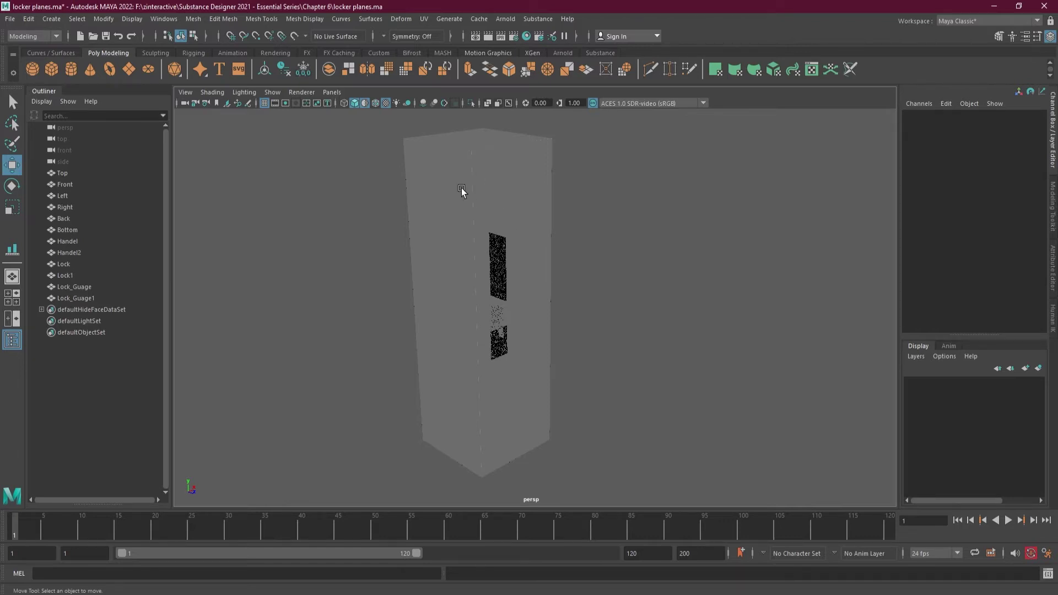
Step: View the vertex Apply Color options for the locker's Front panel and close them without applying anything
click(499, 179)
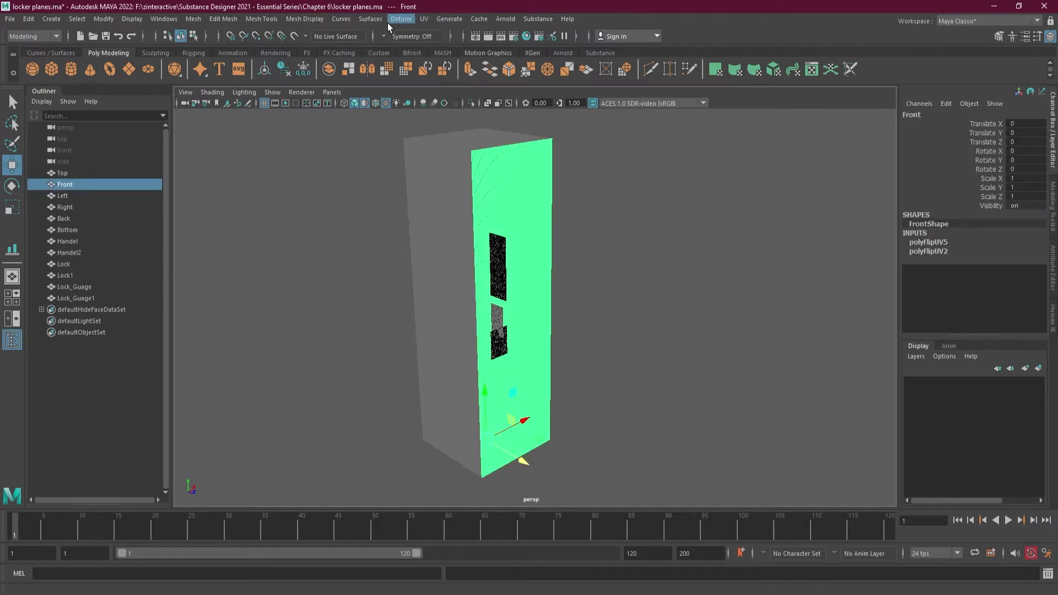
click(312, 21)
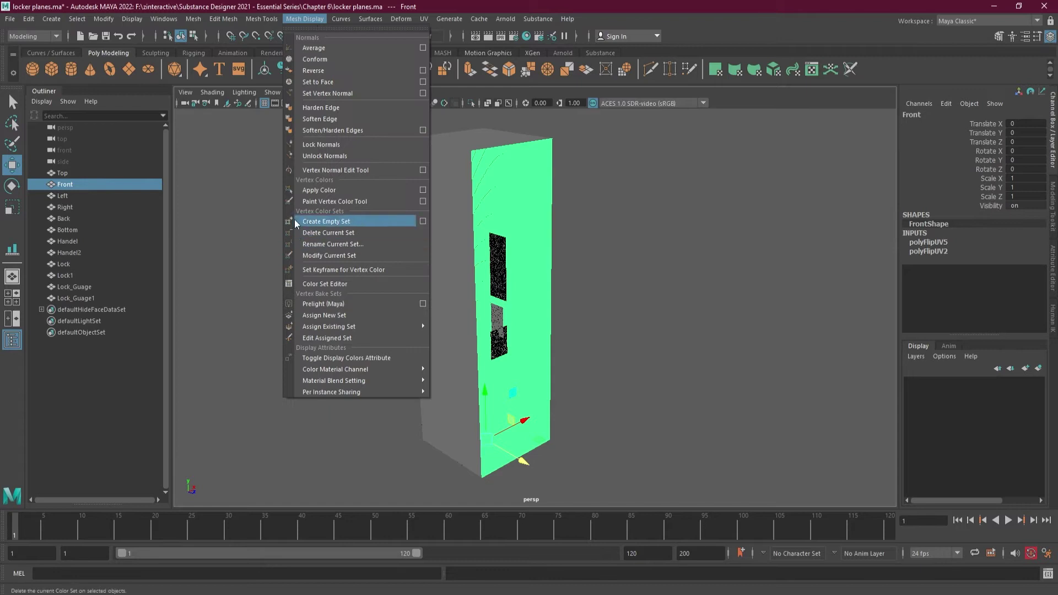
click(423, 190)
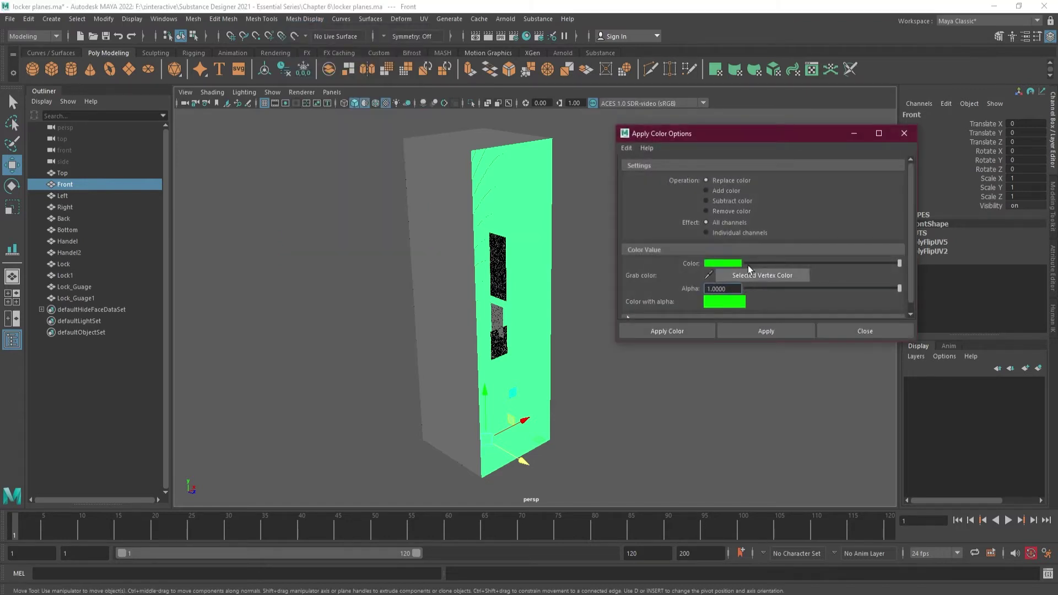
click(904, 133)
click(711, 194)
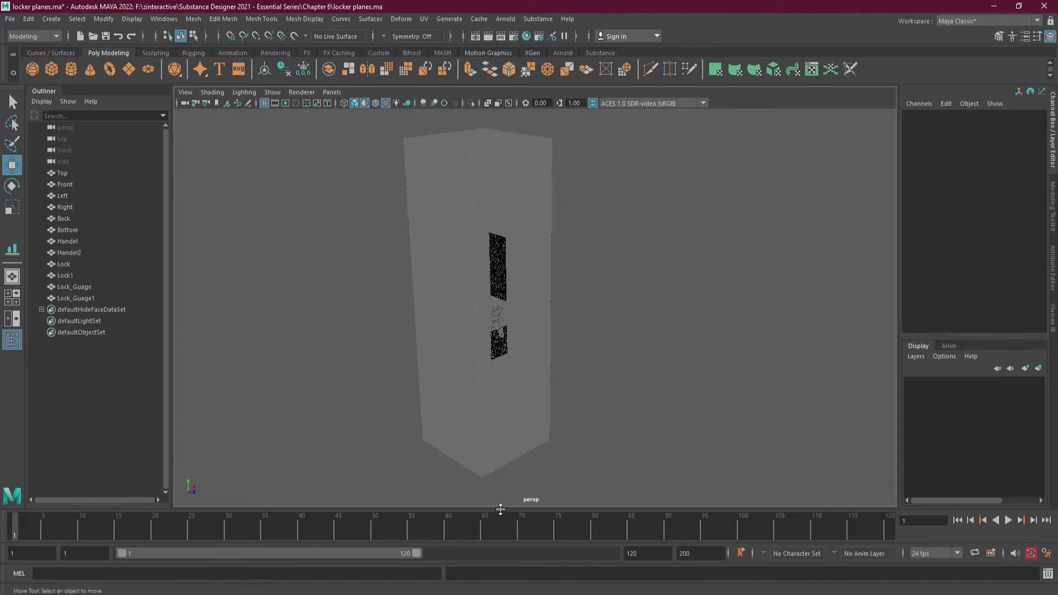
Step: Export all locker meshes as FBX, overwriting the existing Locker_Box.fbx in the Chapter 5 folder
drag(379, 121, 653, 489)
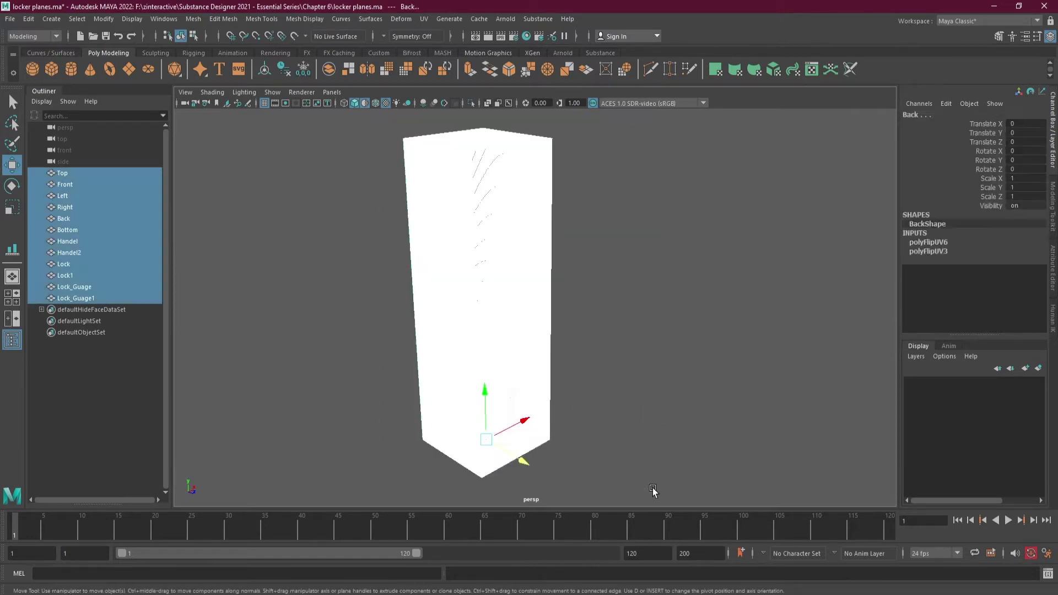
click(10, 20)
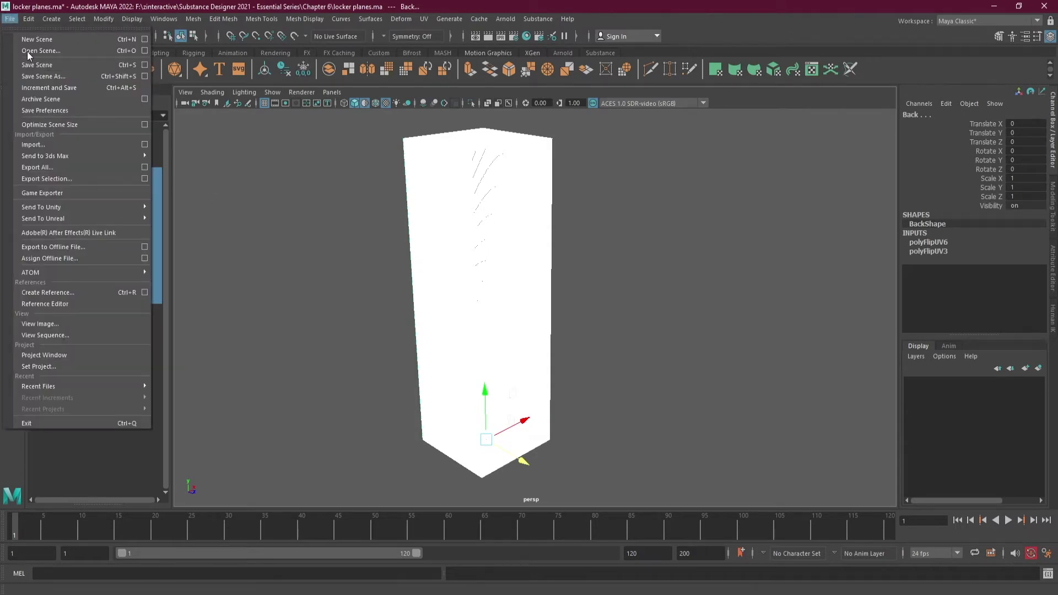
click(71, 167)
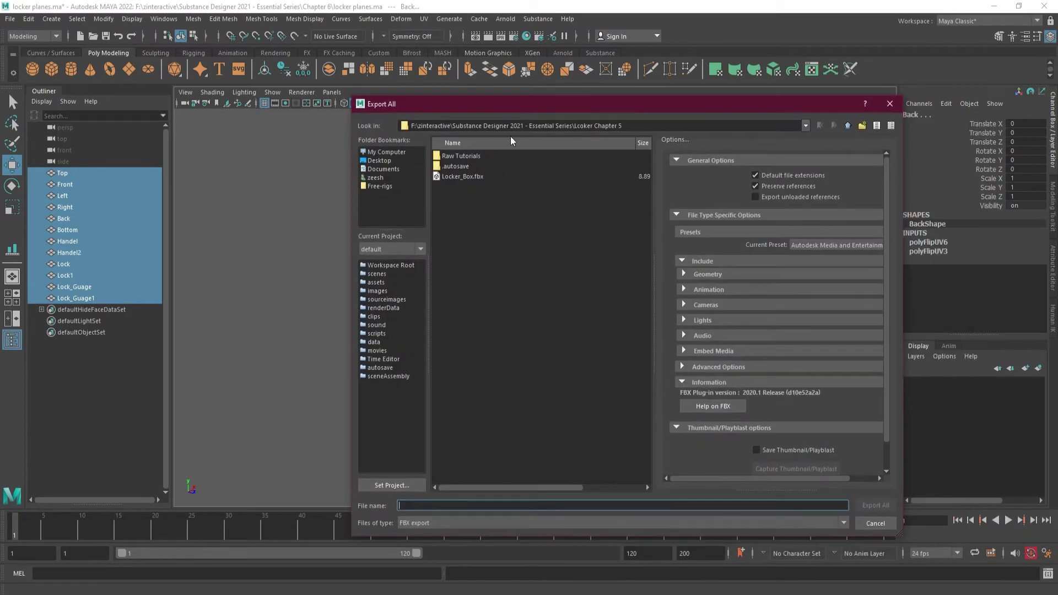
click(463, 177)
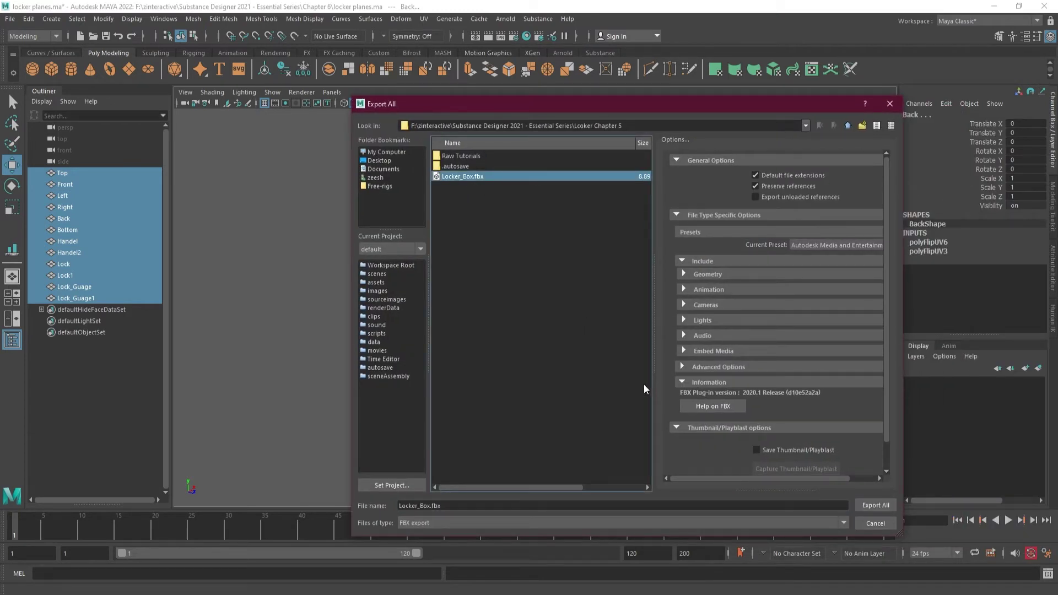
click(876, 507)
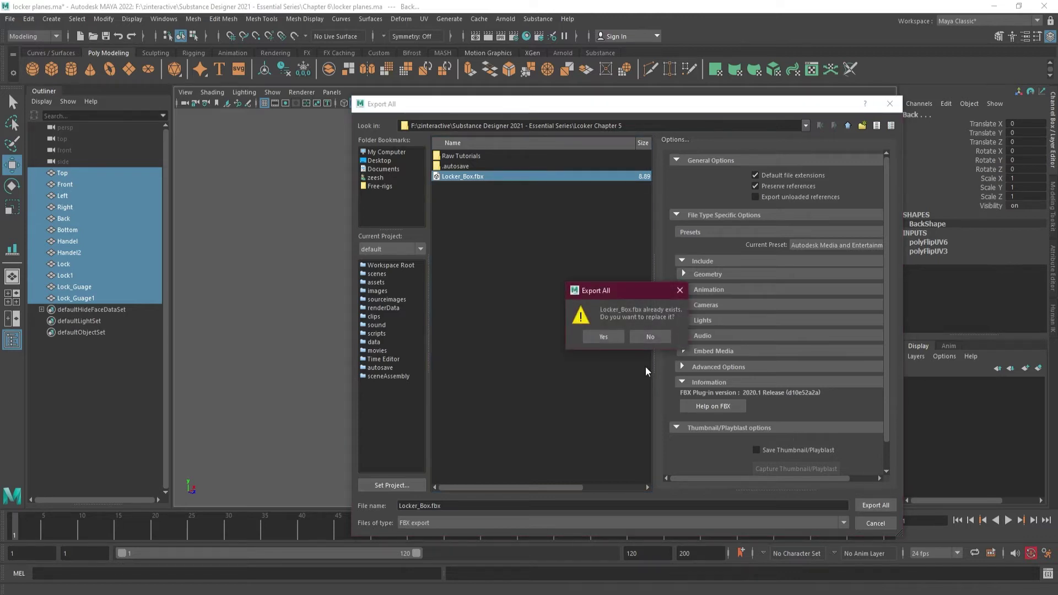
click(607, 335)
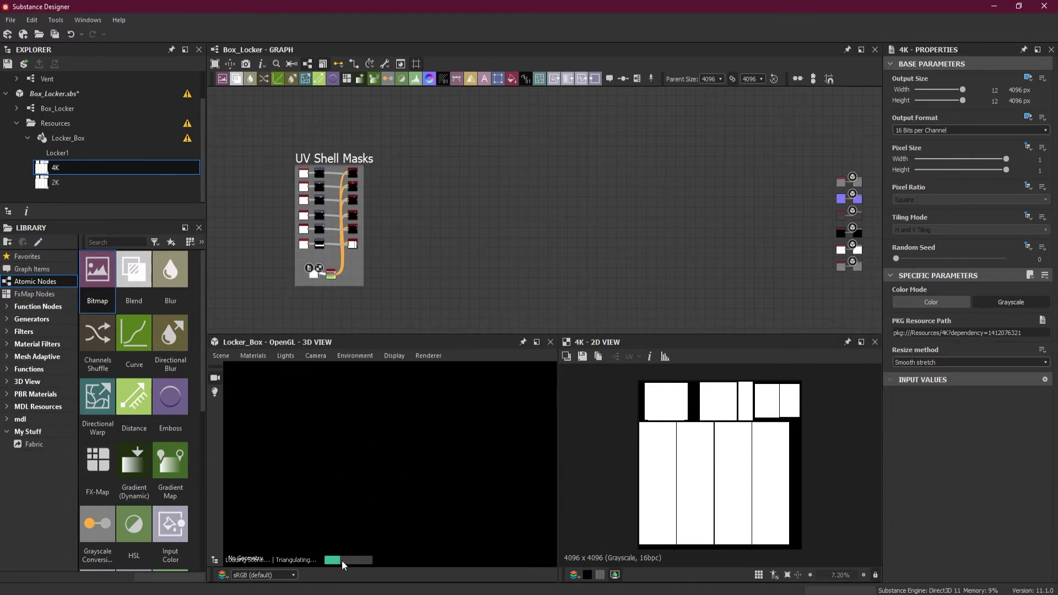
Step: Return to Substance Designer after a glance at the Maya scene, and inspect the reloaded locker in the 3D view
mouse_move(295, 594)
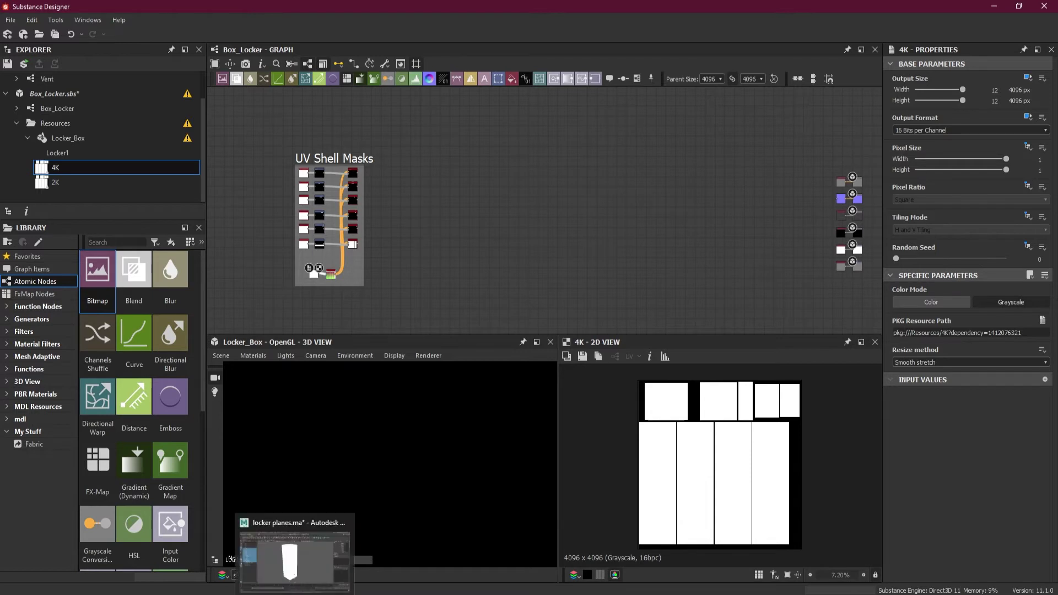
click(295, 557)
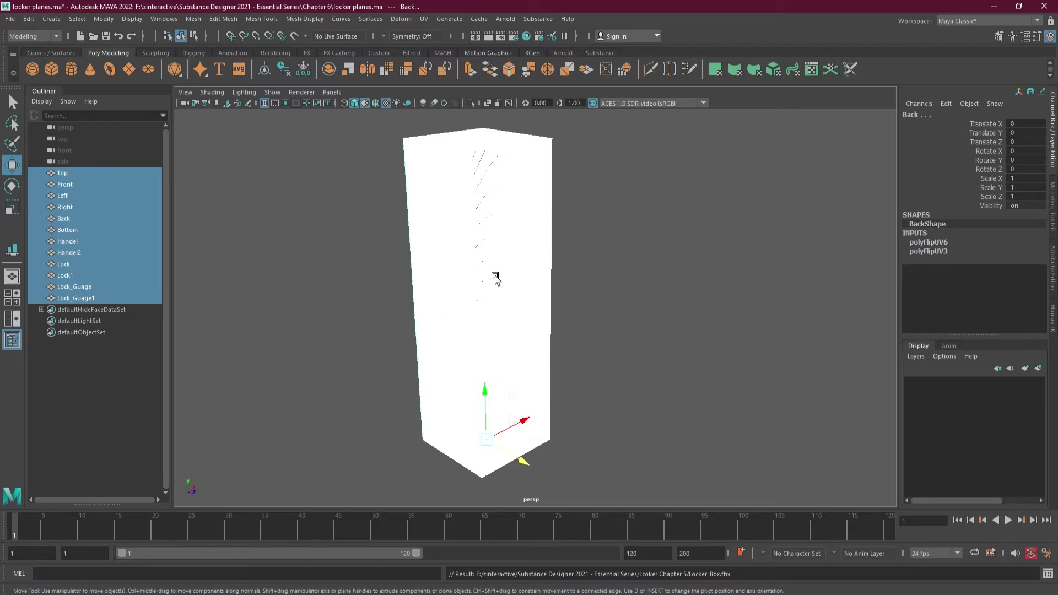
click(226, 589)
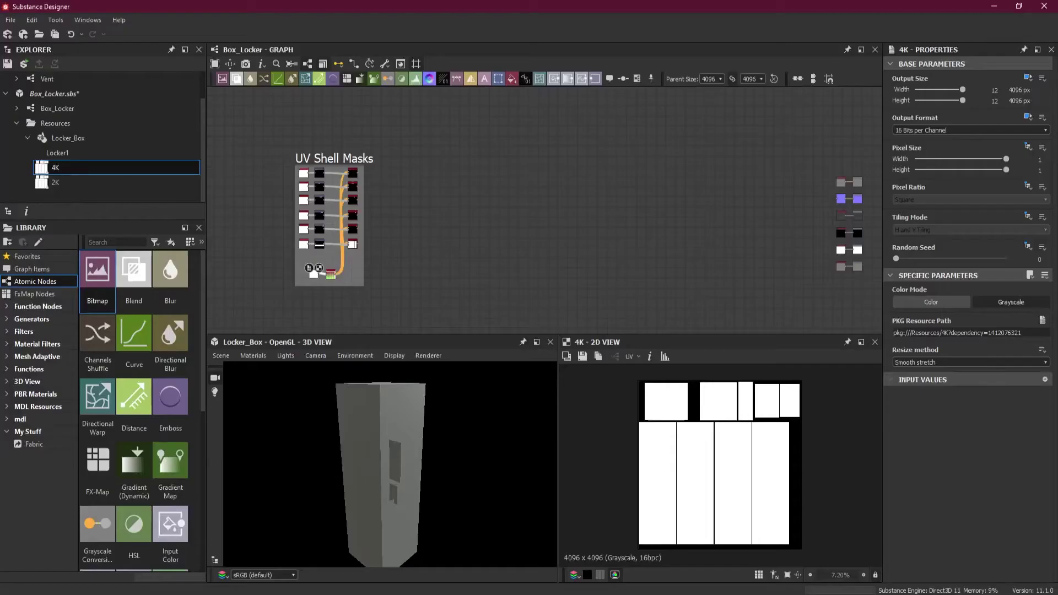
drag(387, 432, 407, 422)
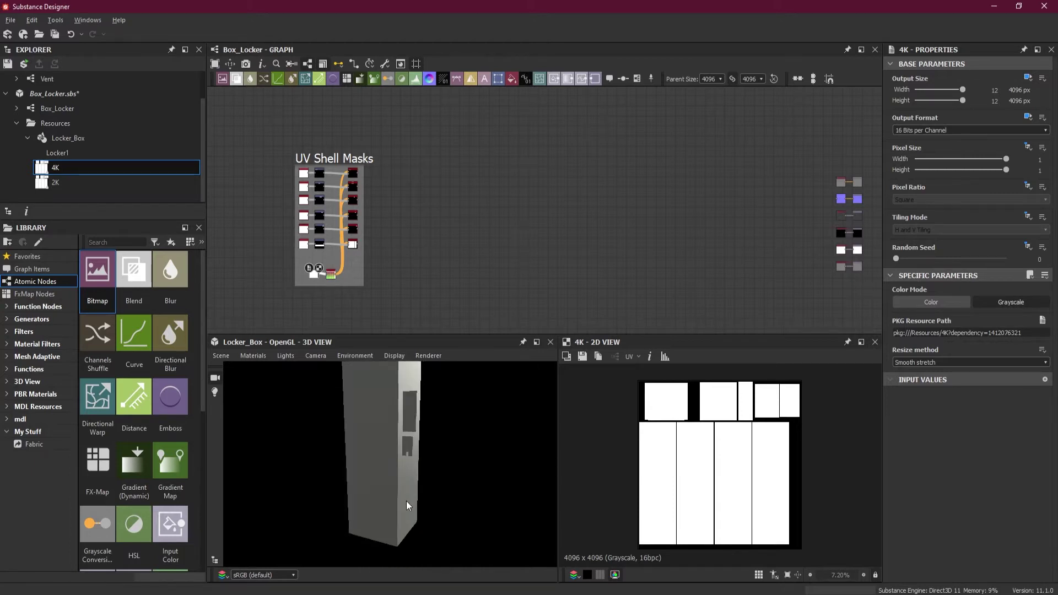
mouse_move(405, 501)
mouse_down()
mouse_move(416, 465)
mouse_move(399, 487)
mouse_up()
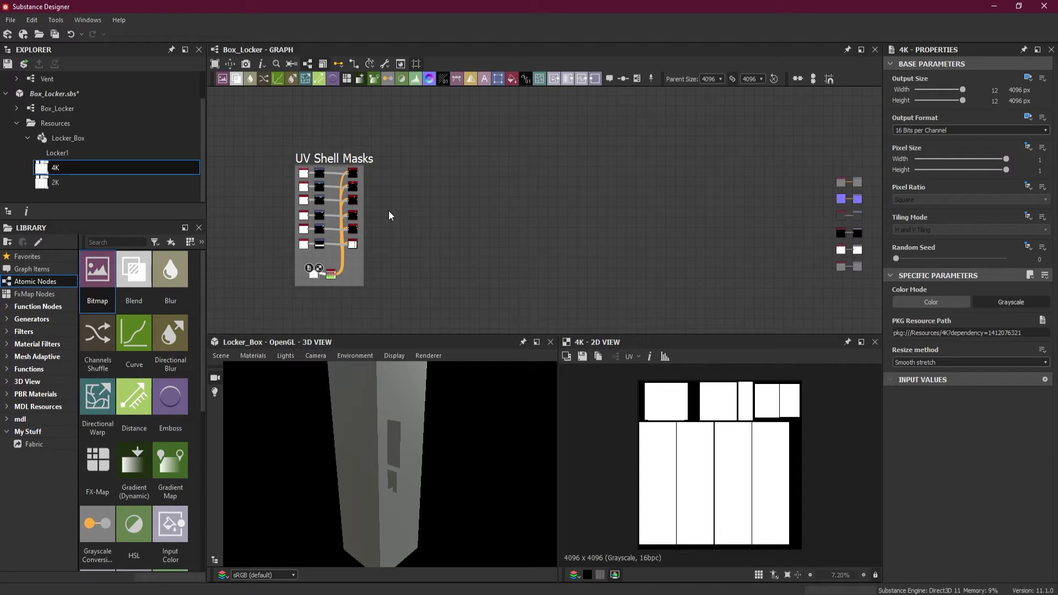
Step: Preview several Flood Fill to Grayscale masks of the UV Shell Masks frame in the 2D view to check which shells they cover
scroll(287, 155, up, 5)
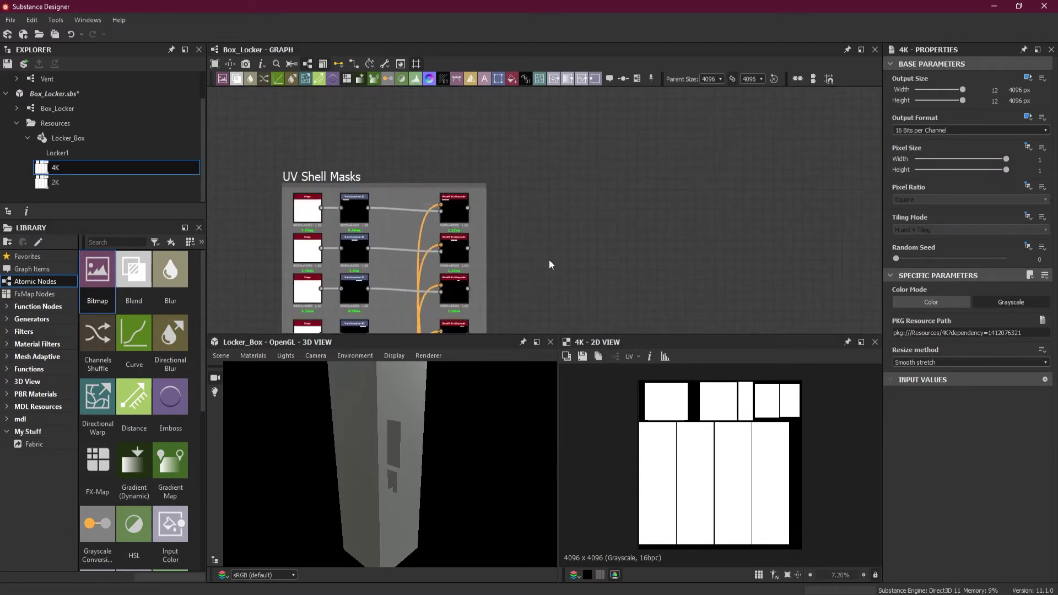
middle_drag(548, 269, 560, 118)
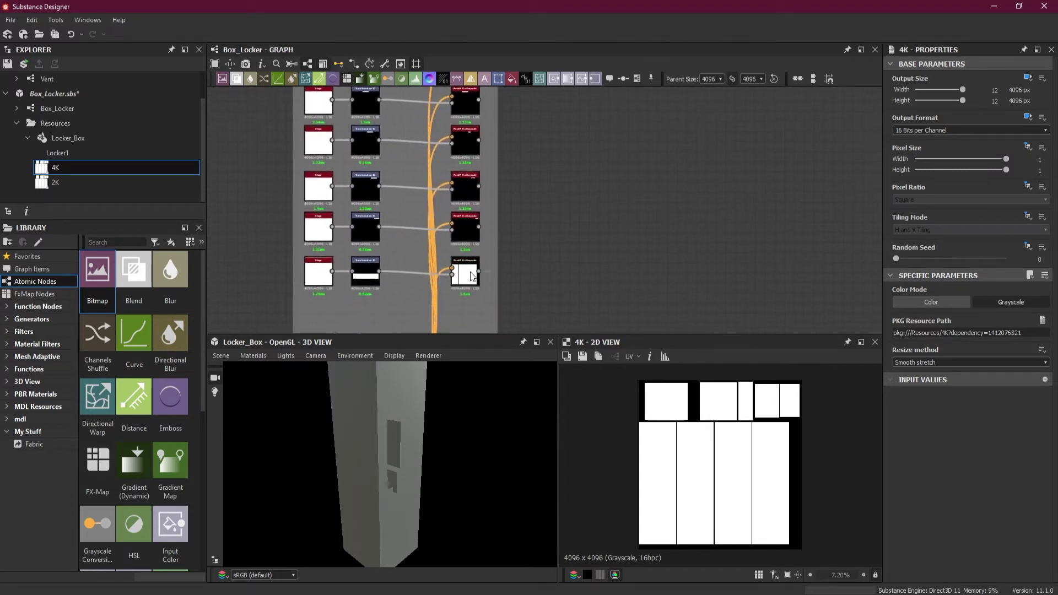
click(465, 235)
scroll(557, 252, up, 2)
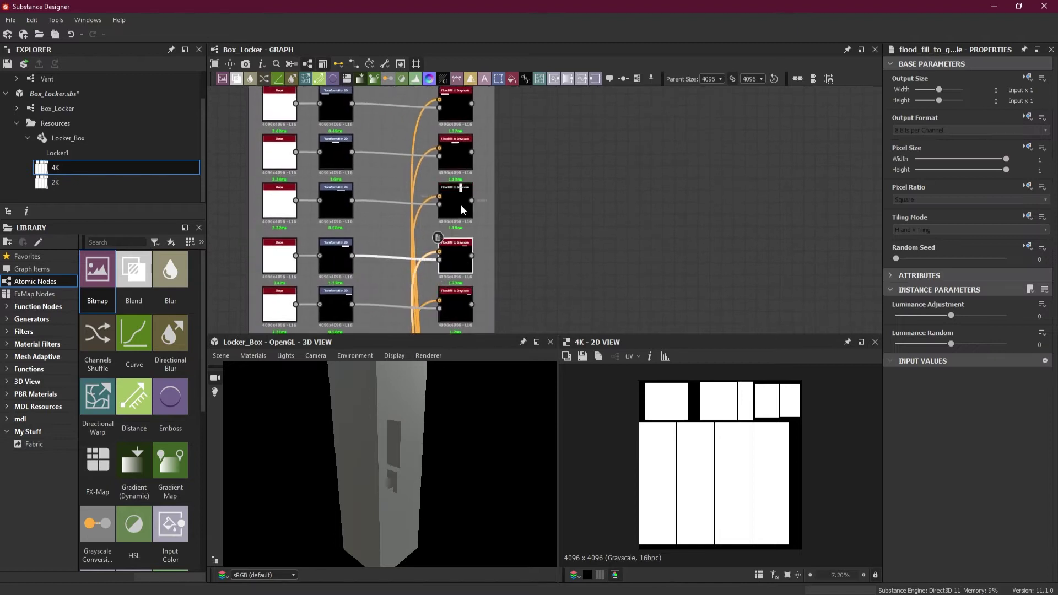
double_click(453, 303)
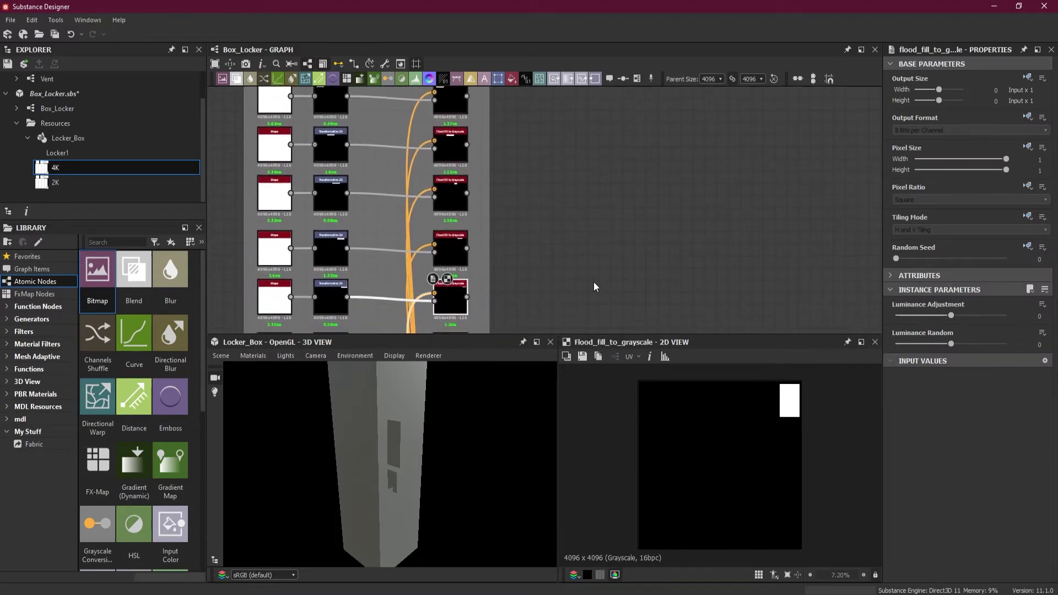
middle_drag(593, 282, 548, 339)
double_click(449, 281)
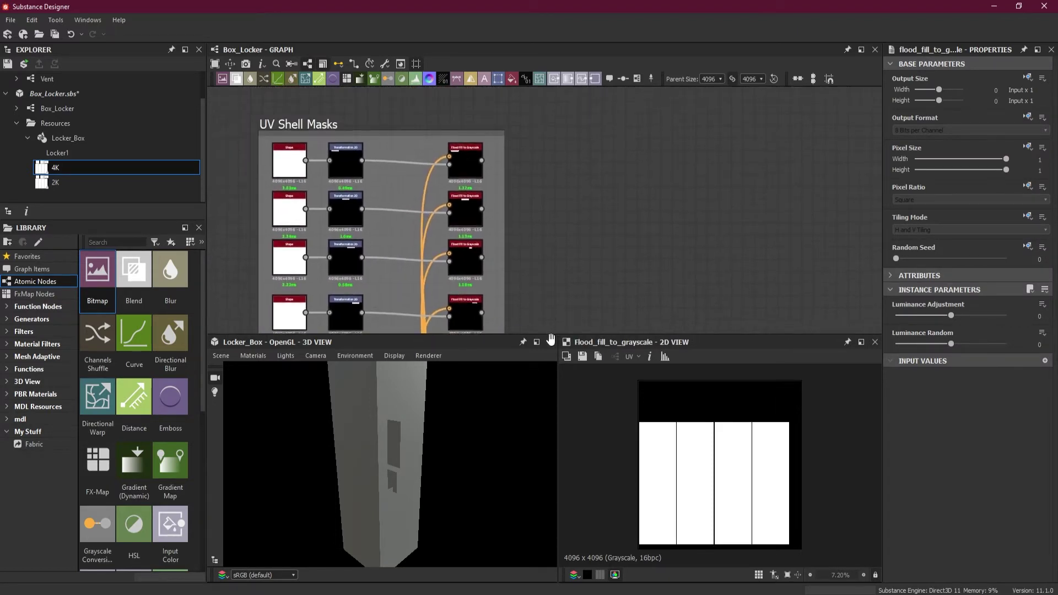
double_click(468, 194)
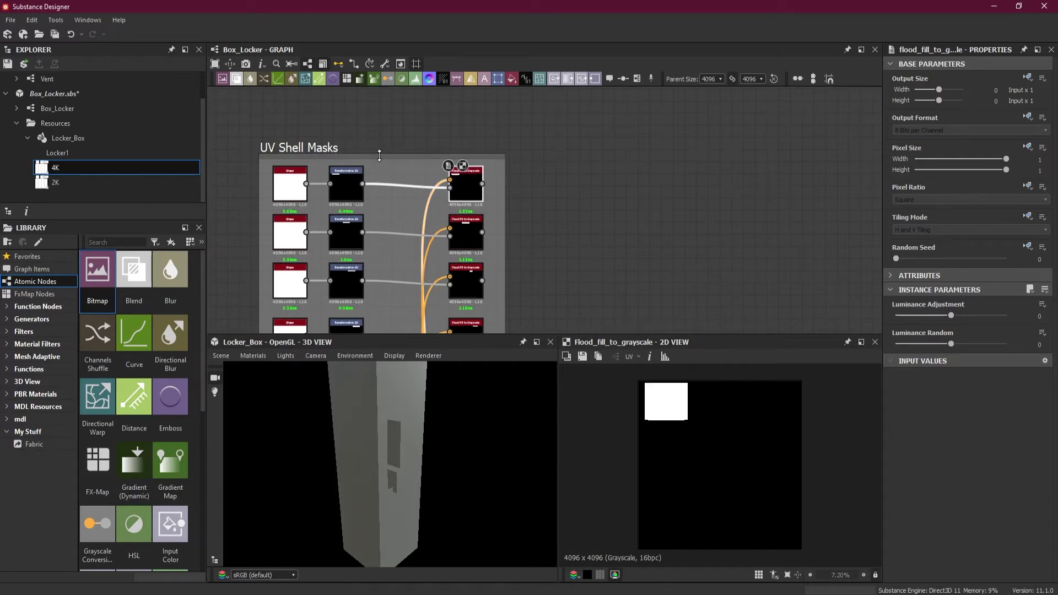
Step: Extend the UV Shell Masks frame upward and place a copy of its first mask row, from Shape to Flood Fill to Grayscale, in the free space
drag(379, 141, 379, 96)
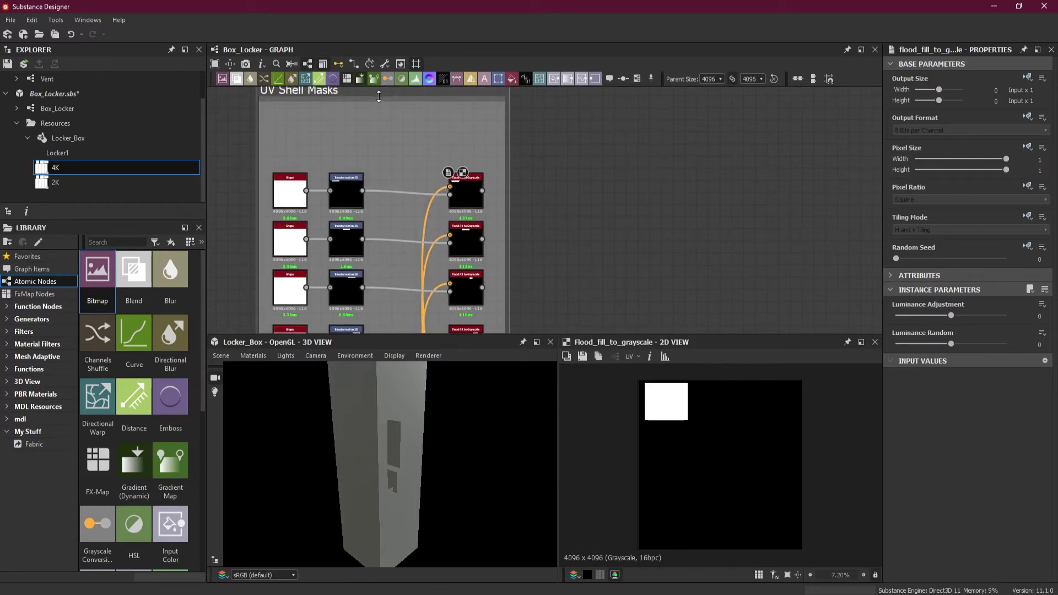
middle_drag(533, 143, 554, 178)
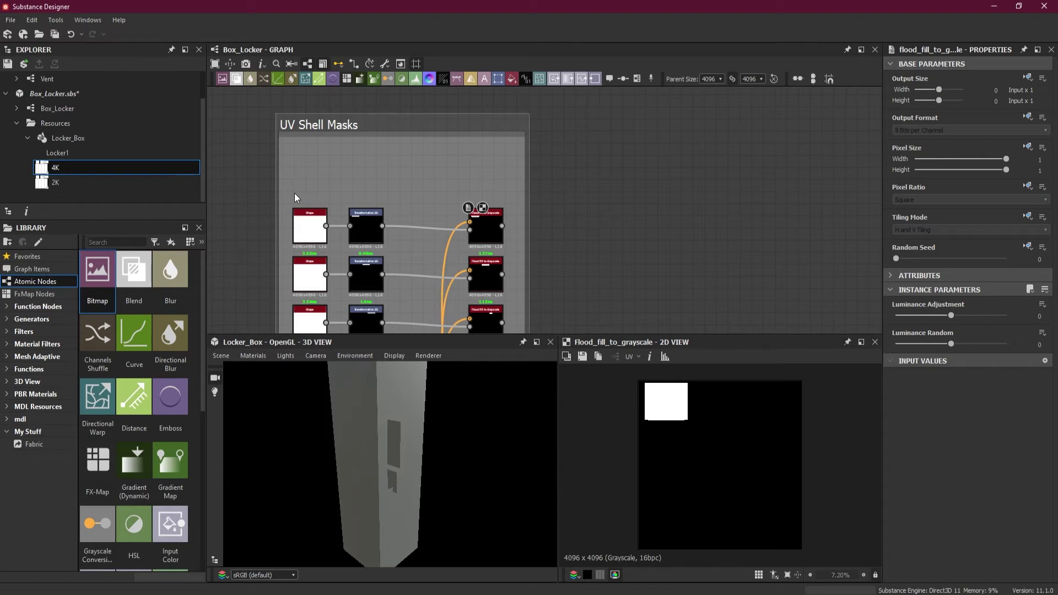
drag(294, 193, 345, 213)
click(491, 230)
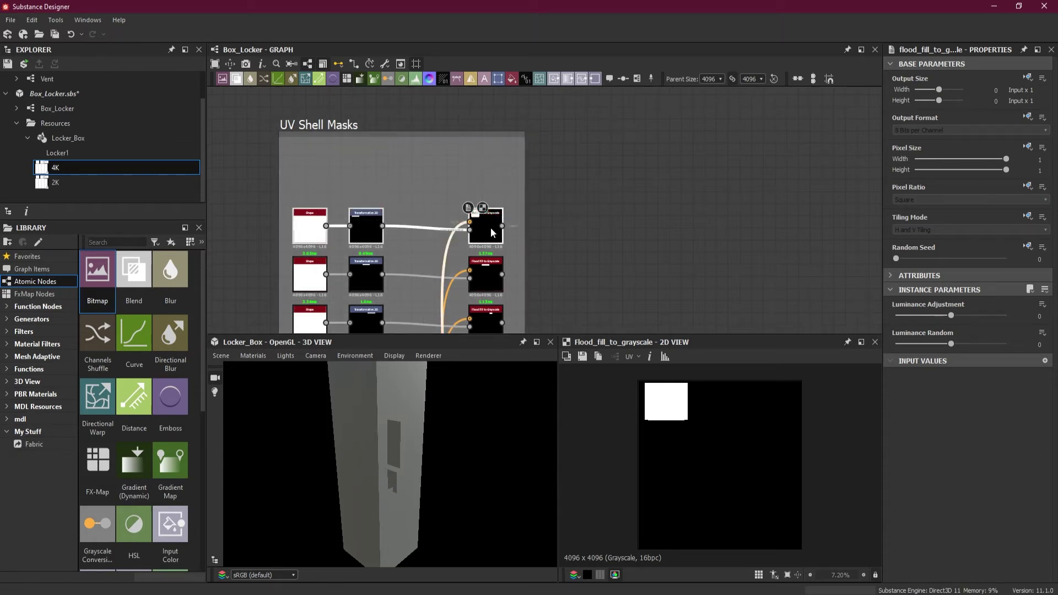
key(ctrl+v)
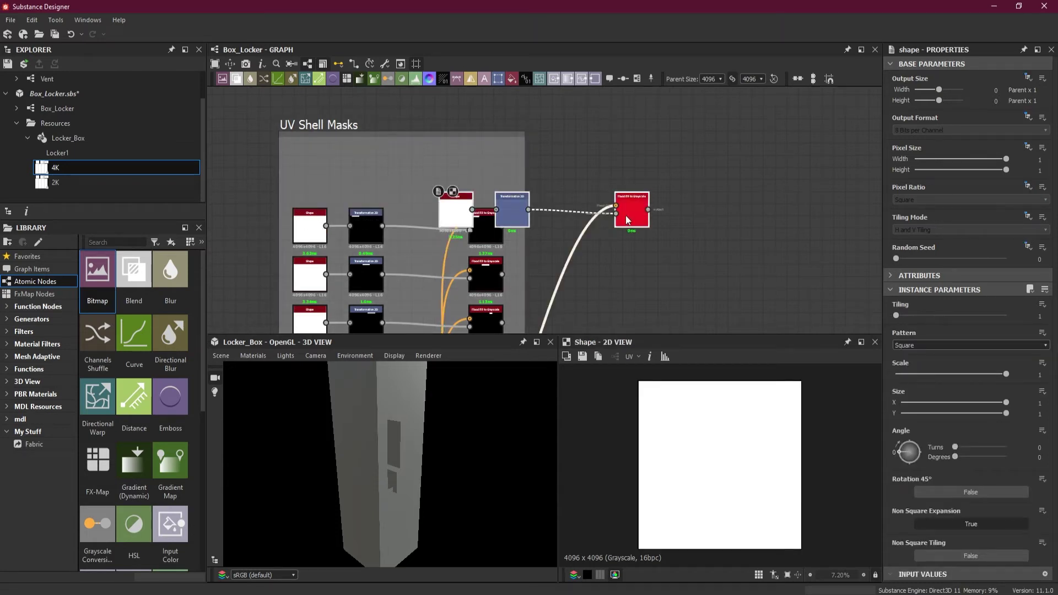
drag(642, 212, 485, 173)
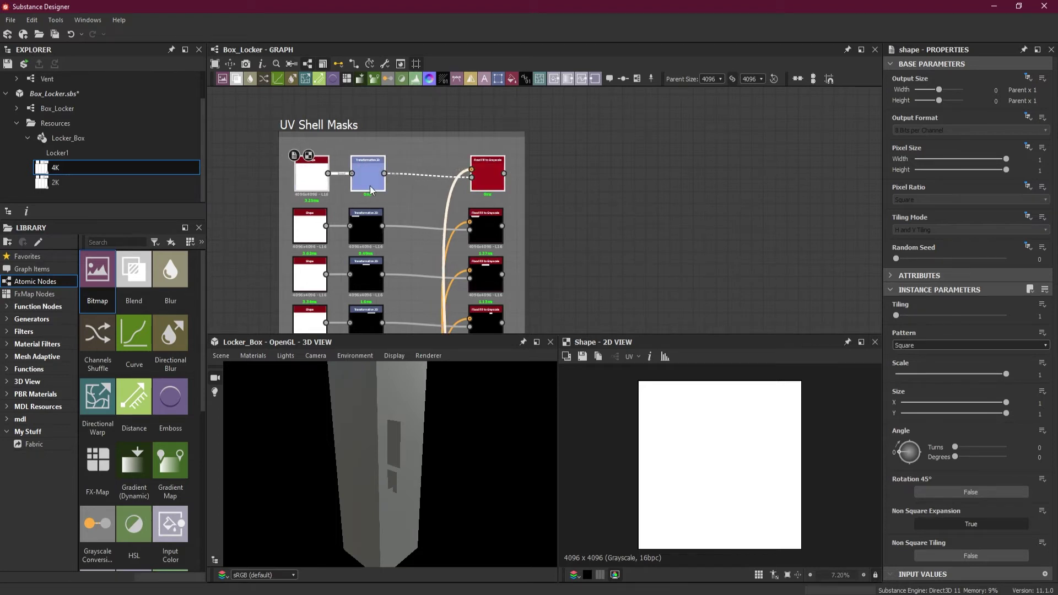
Step: Stretch the copied row's Transformation 2D over nearly the whole canvas so its mask includes all UV shells
click(491, 178)
double_click(491, 177)
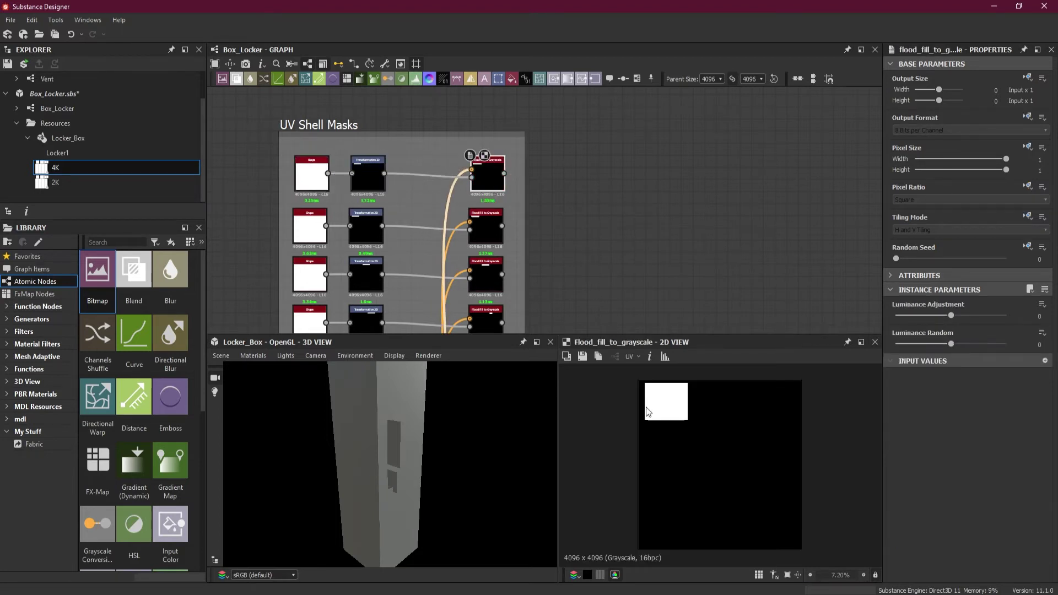
click(369, 174)
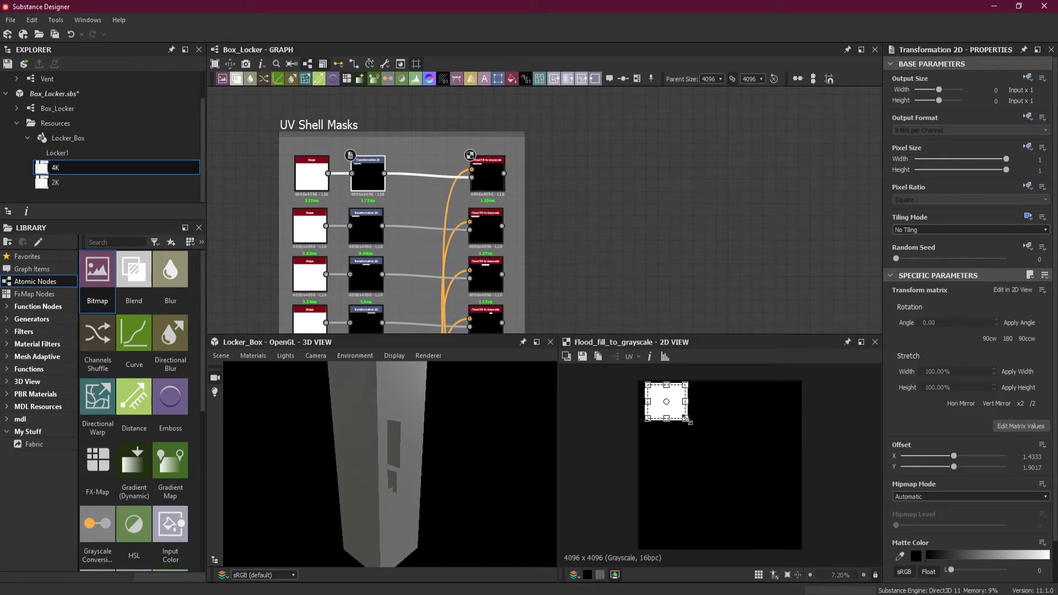
drag(686, 420, 798, 539)
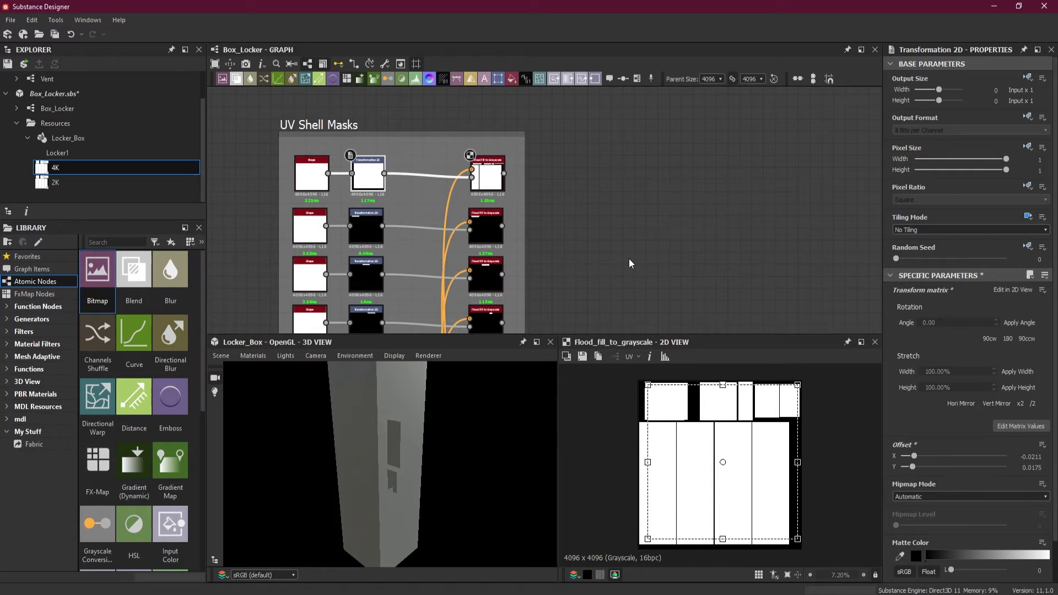
Step: Move the Height output and its Uniform Color node up the output column, directly beneath the Base Color pair
scroll(414, 415, down, 3)
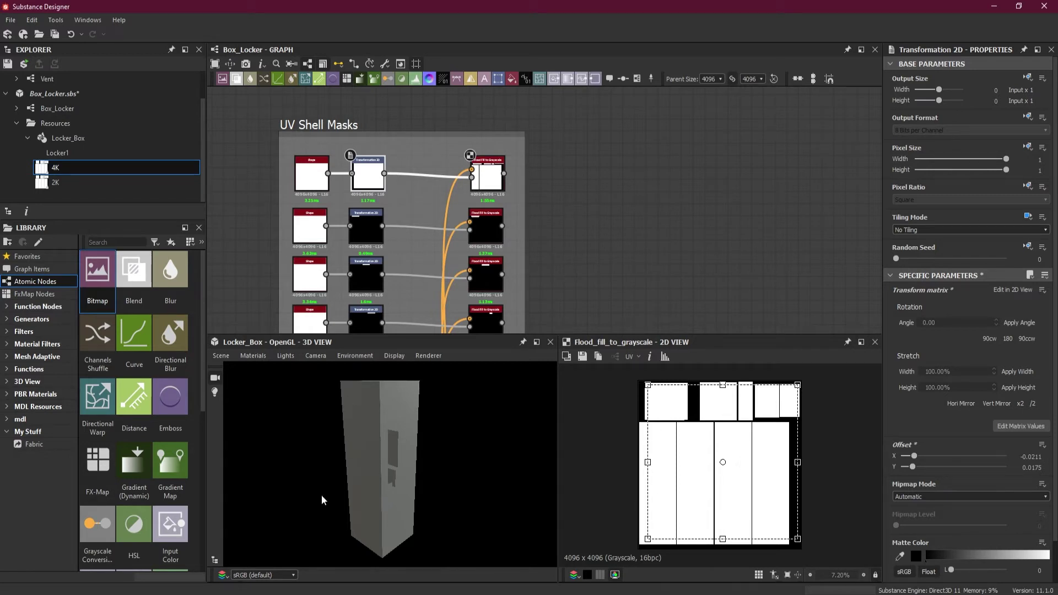
scroll(551, 242, down, 5)
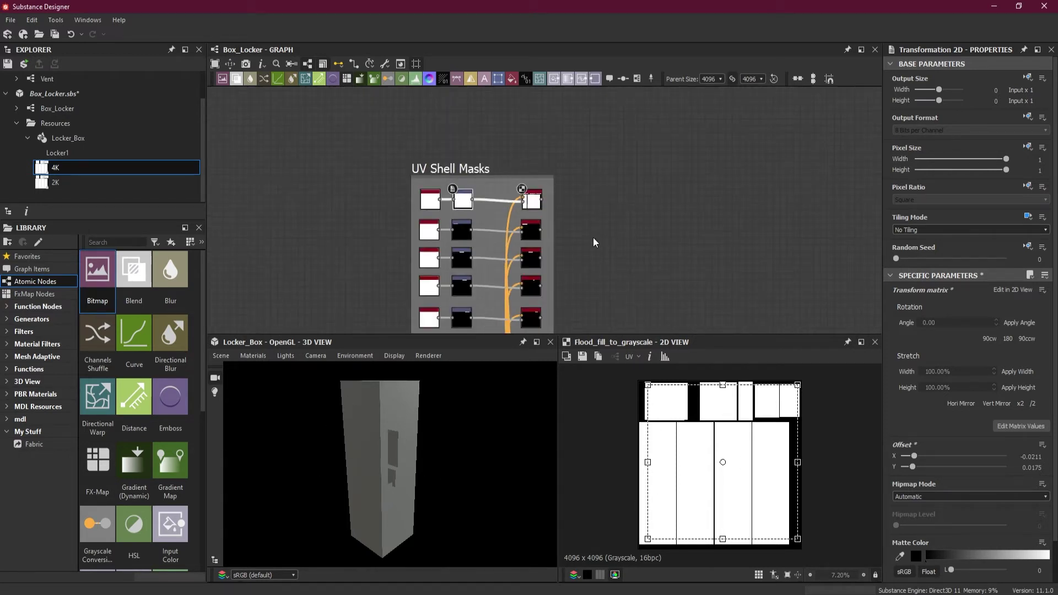
middle_drag(555, 169, 428, 208)
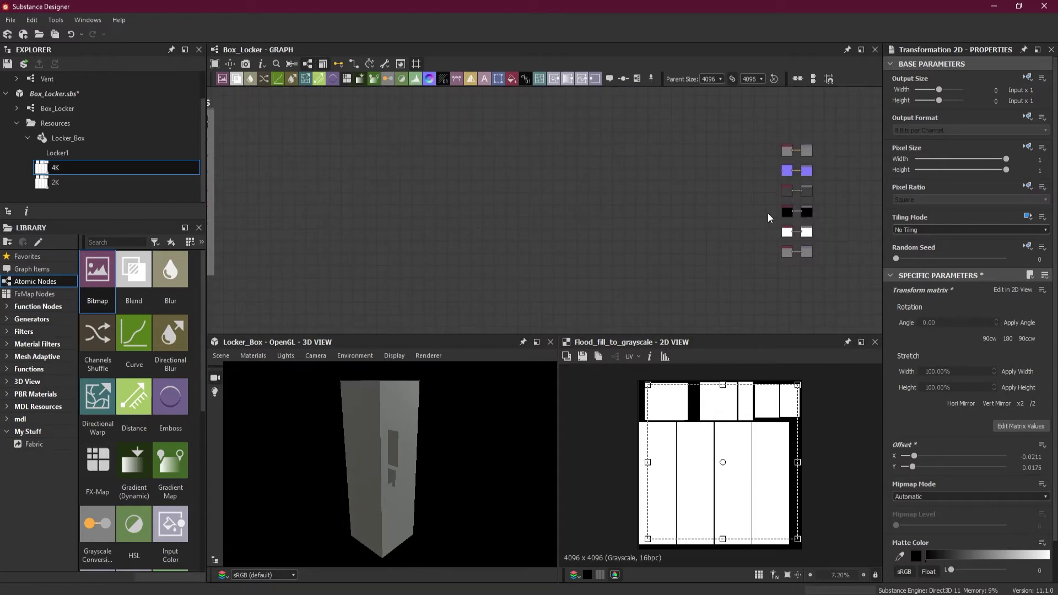
middle_drag(771, 218, 623, 229)
scroll(718, 172, up, 3)
middle_drag(718, 173, 731, 137)
scroll(733, 215, up, 2)
scroll(732, 213, down, 2)
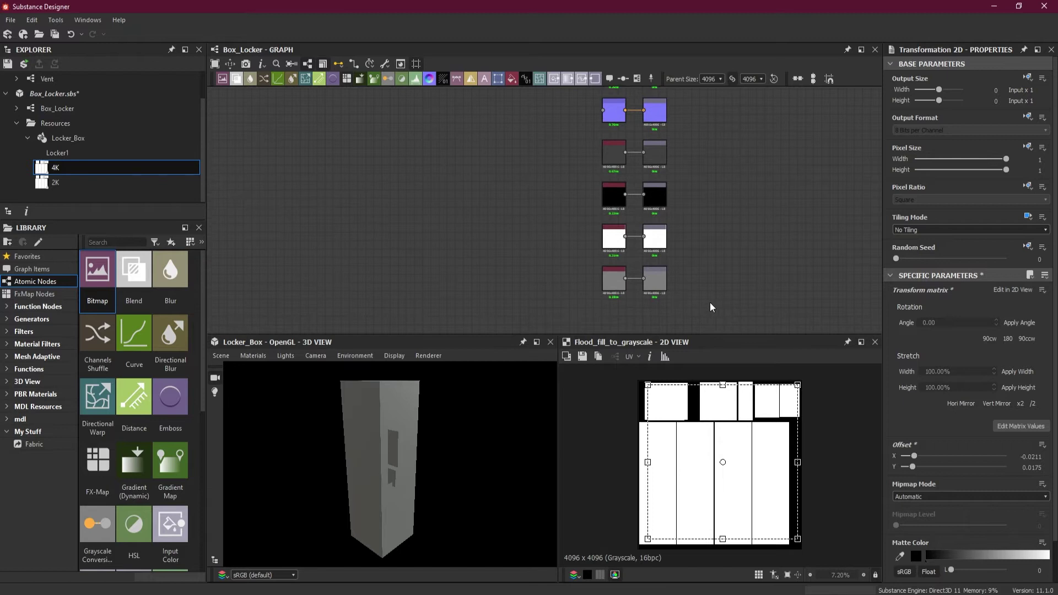
scroll(711, 307, up, 2)
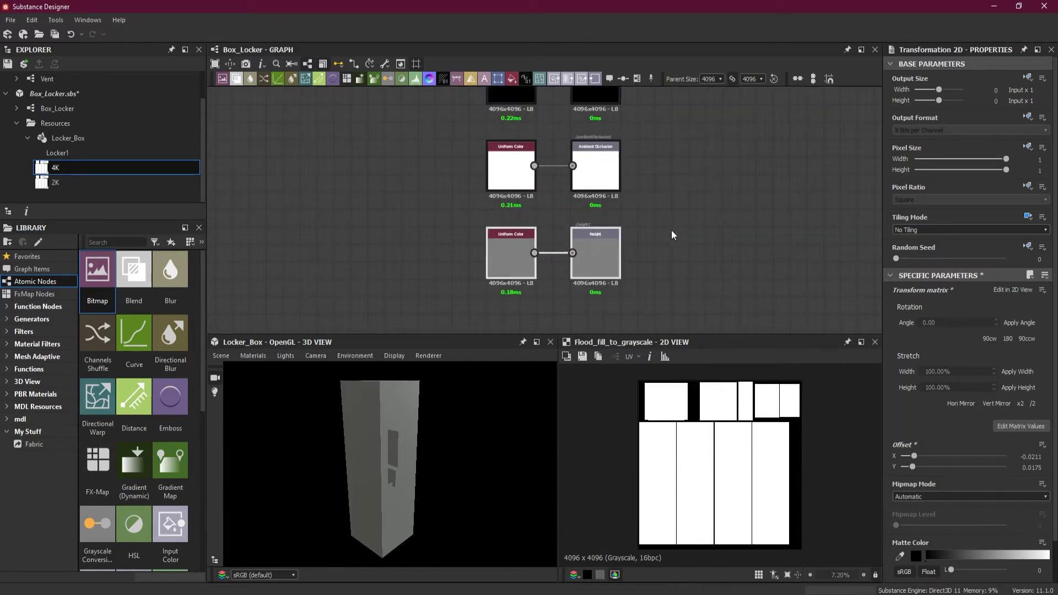
middle_drag(694, 281, 728, 299)
scroll(728, 295, down, 2)
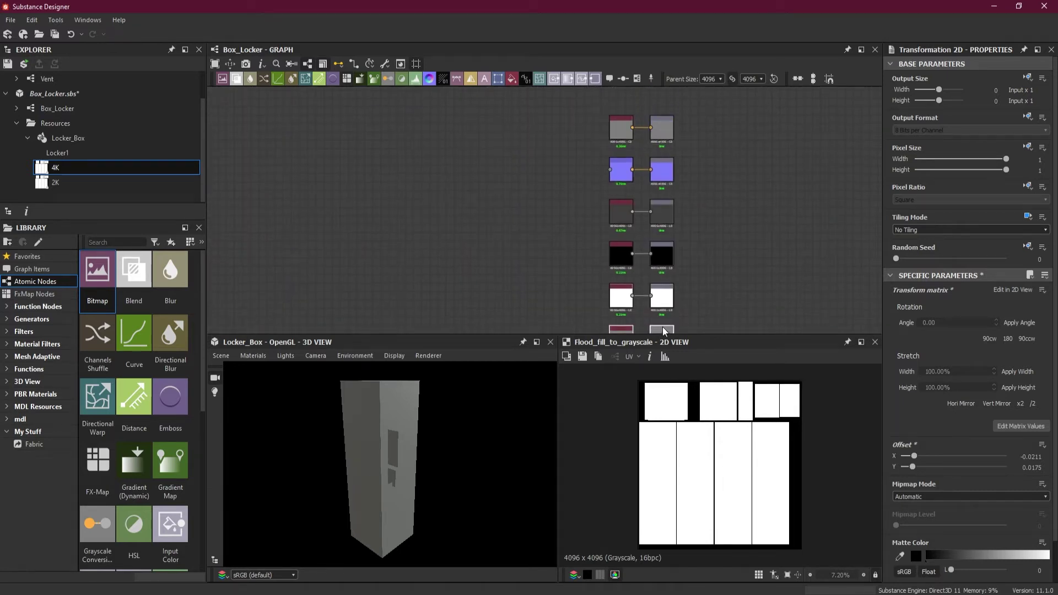
drag(665, 331, 665, 158)
Step: Move the Base Color pair to the lower end of the output column and the Ambient Occlusion pair directly above Height
scroll(668, 182, up, 3)
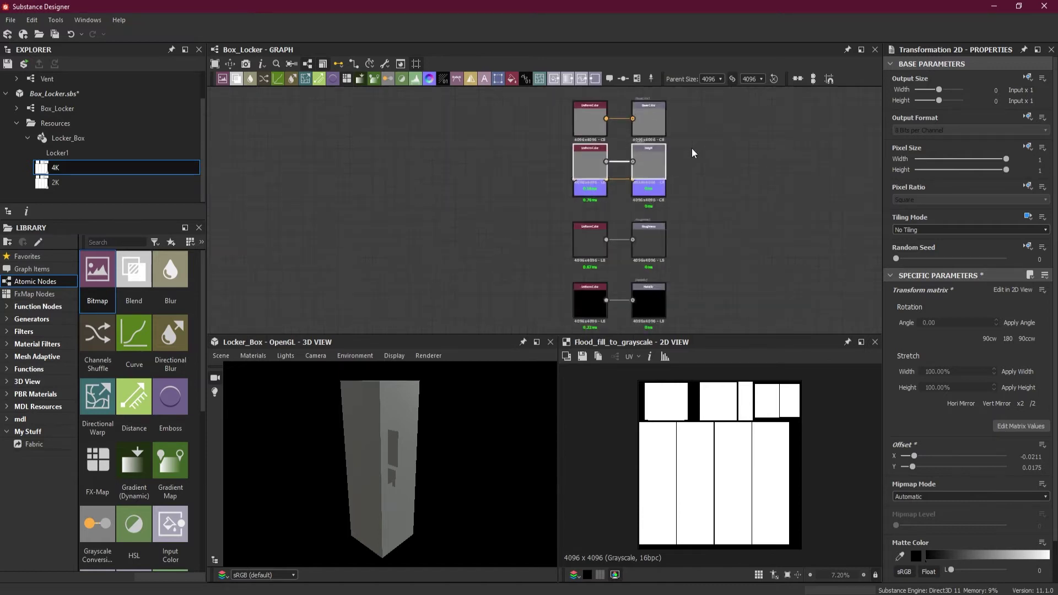
scroll(678, 214, down, 2)
scroll(679, 220, up, 2)
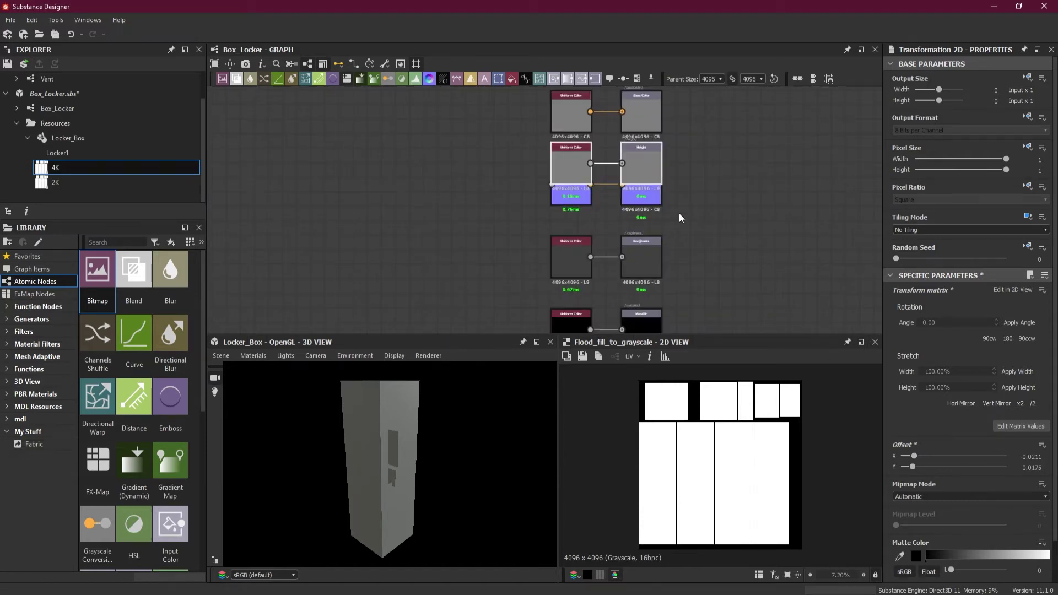
click(522, 203)
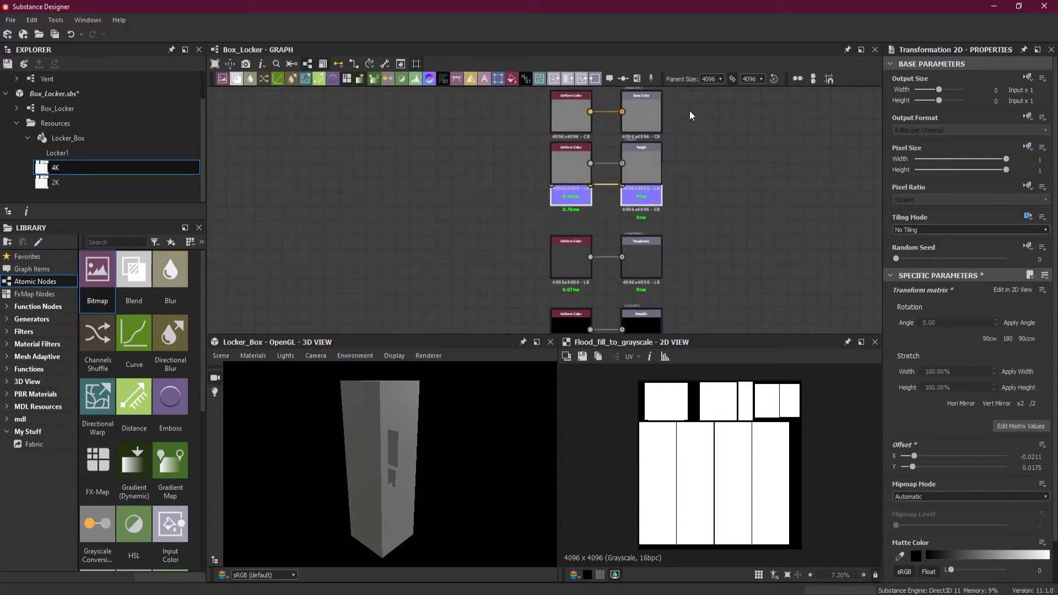
click(629, 120)
drag(643, 120, 711, 122)
middle_drag(711, 121, 708, 276)
drag(649, 292, 650, 94)
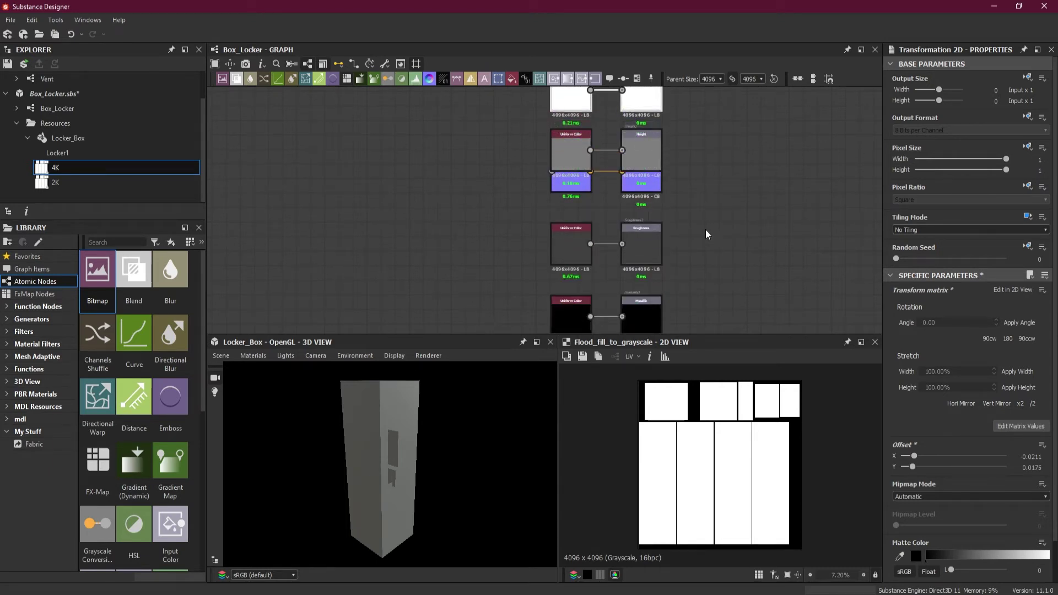
Step: Place the Metallic output pair beneath Base Color and the Roughness output pair beneath Metallic
middle_drag(749, 225, 753, 103)
drag(732, 178, 593, 237)
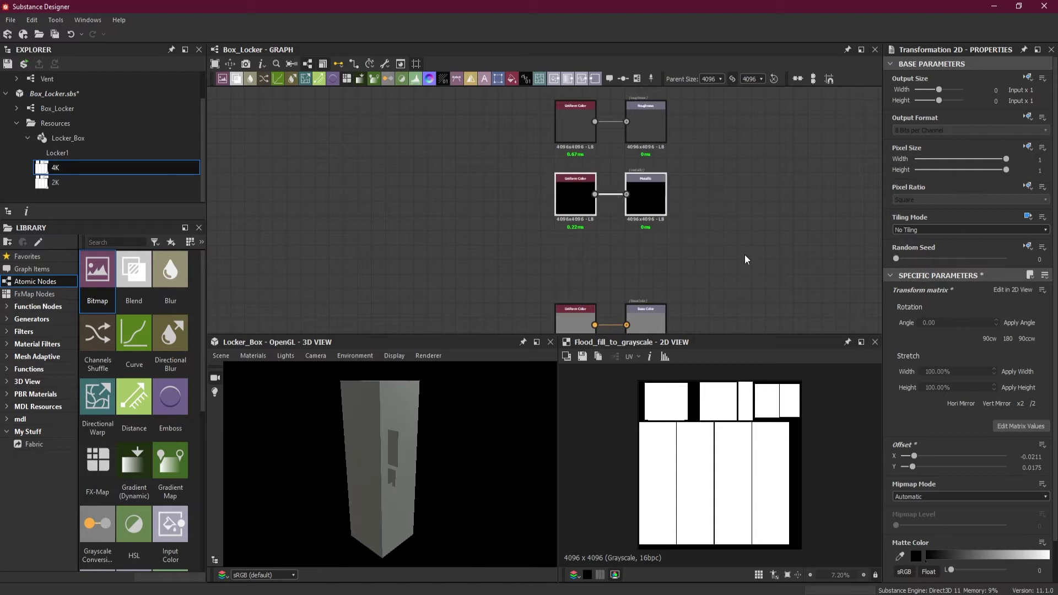
middle_drag(747, 259, 742, 179)
drag(648, 123, 646, 316)
scroll(647, 316, down, 3)
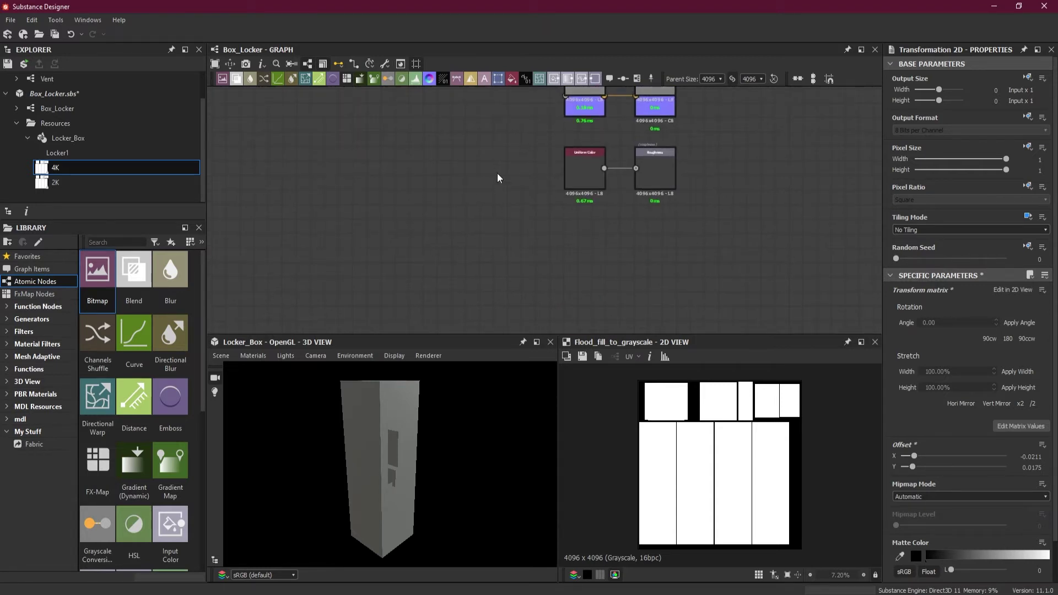
middle_drag(721, 245, 713, 151)
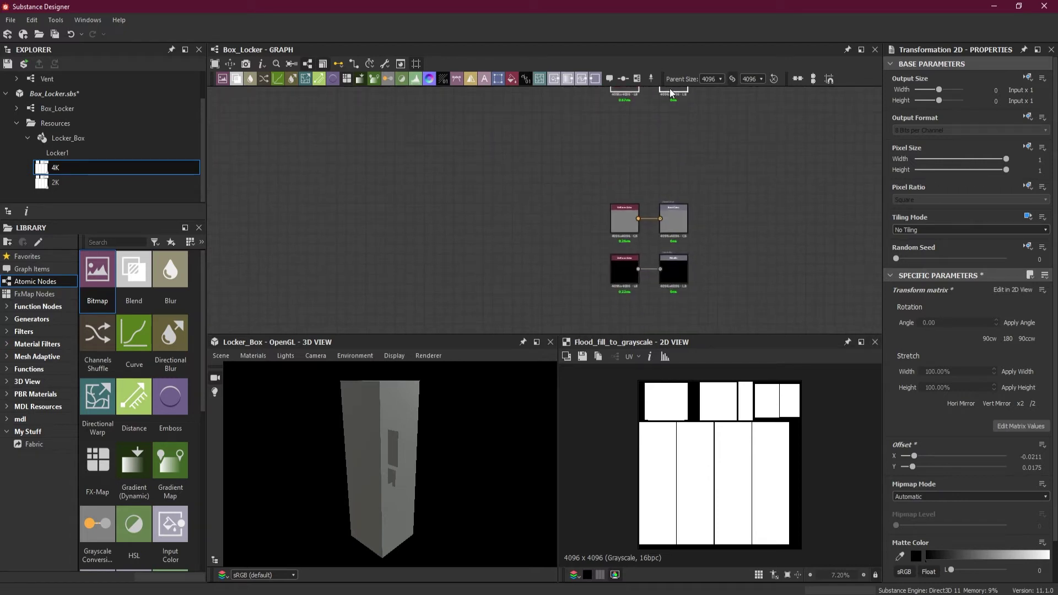
drag(673, 94, 673, 324)
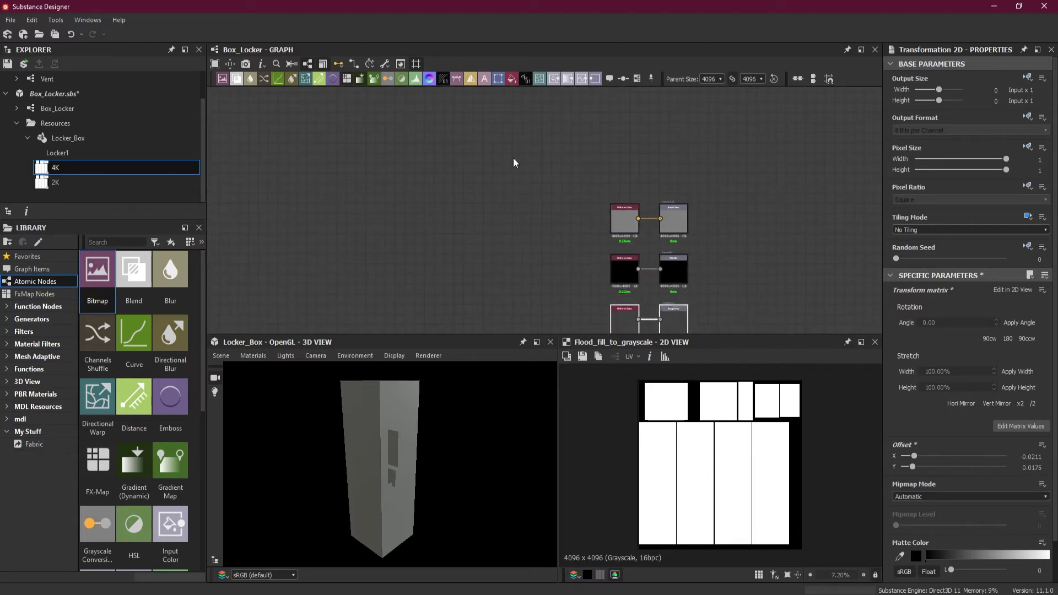
Step: Move the Normal node and its output down so the pair sits directly beneath Height without overlapping it
drag(549, 172, 695, 289)
drag(678, 219, 678, 208)
middle_drag(678, 207, 669, 279)
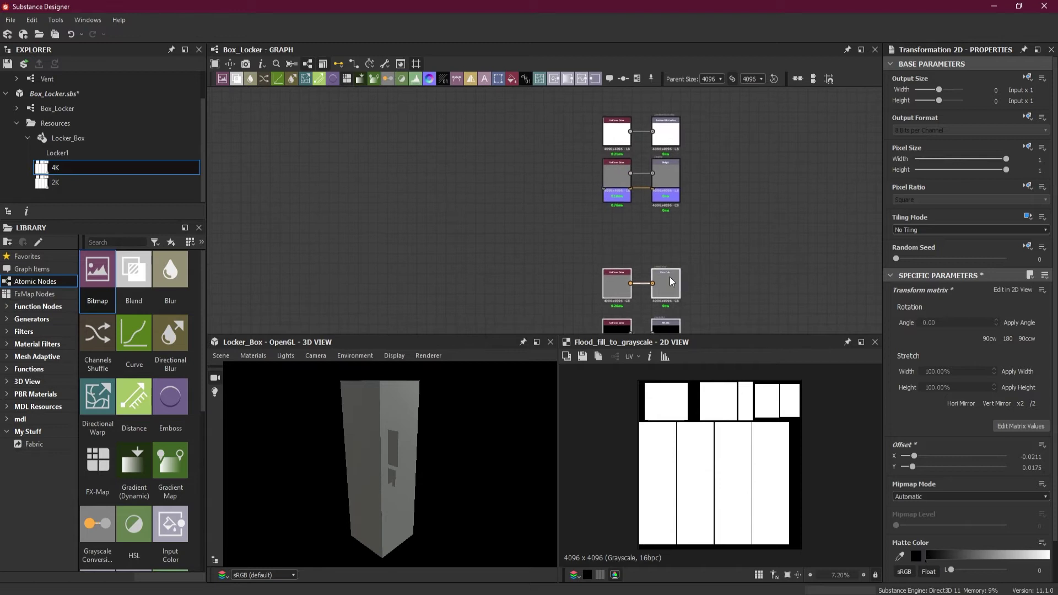
drag(587, 199, 696, 212)
drag(666, 198, 667, 230)
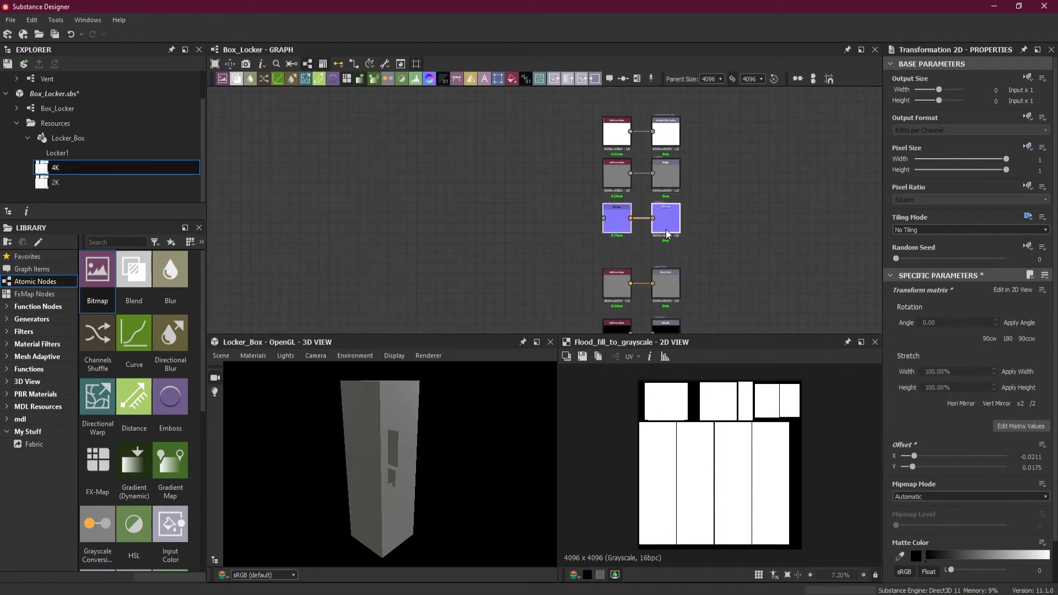
Step: Close the gap in the output column by moving the Base Color, Metallic and Roughness pairs up beneath Normal
drag(574, 259, 674, 300)
scroll(716, 303, down, 2)
middle_drag(733, 287, 698, 228)
drag(562, 214, 654, 215)
click(719, 207)
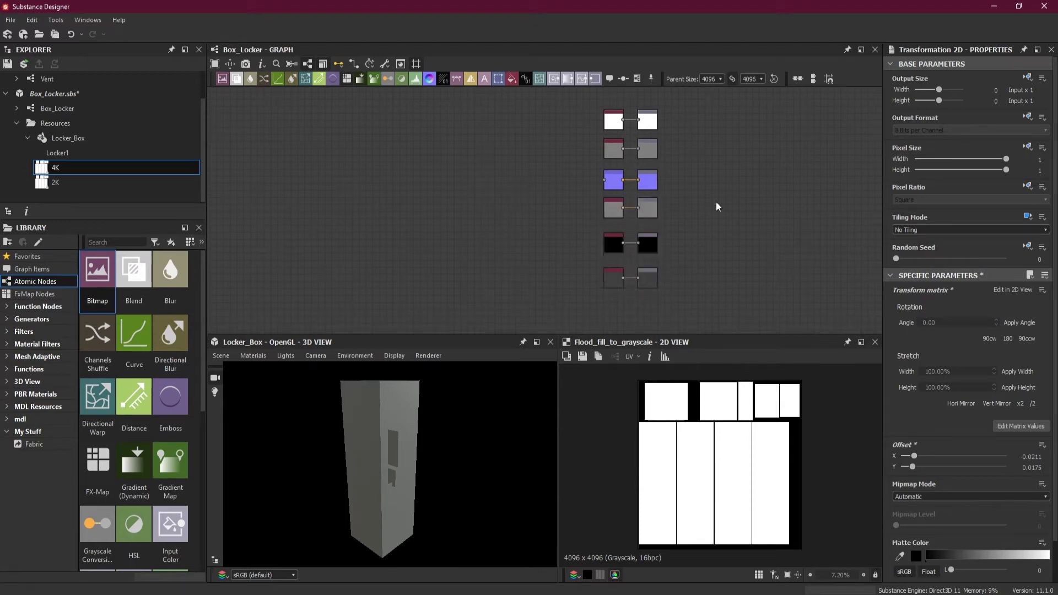
Step: Add a Blend node in the empty graph area beside the UV Shell Masks frame
middle_drag(550, 197, 510, 184)
scroll(510, 184, up, 1)
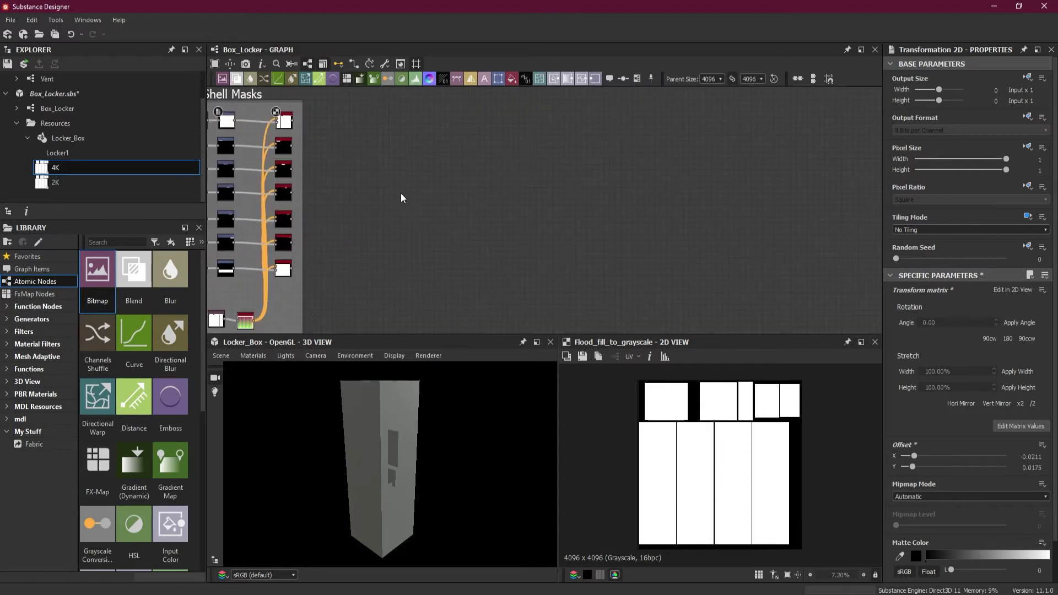
key(space)
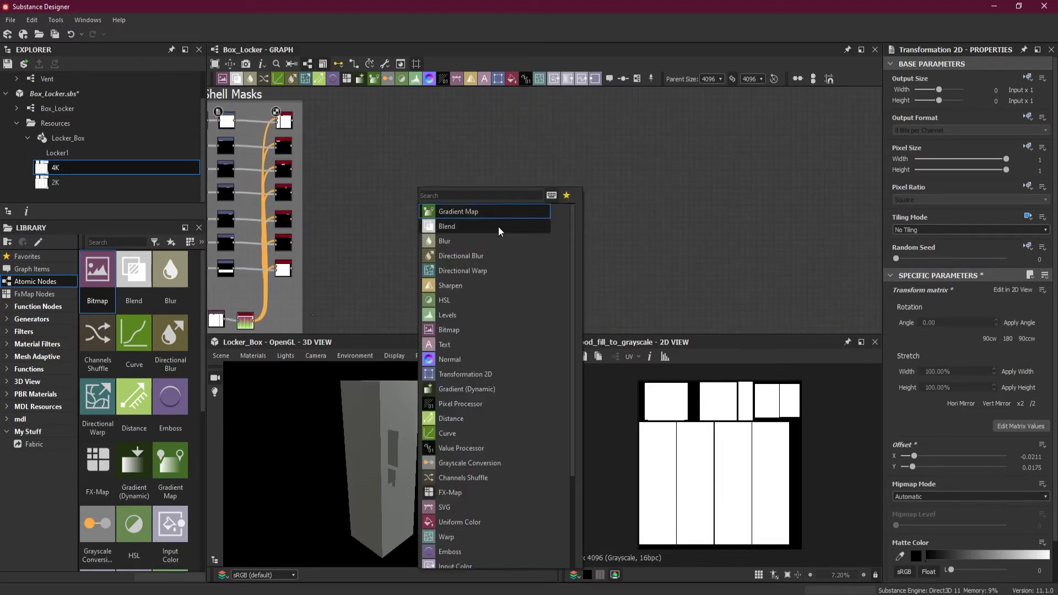
click(499, 226)
Step: Connect the Blend node's output to the input of the Height output node
middle_drag(468, 204, 437, 259)
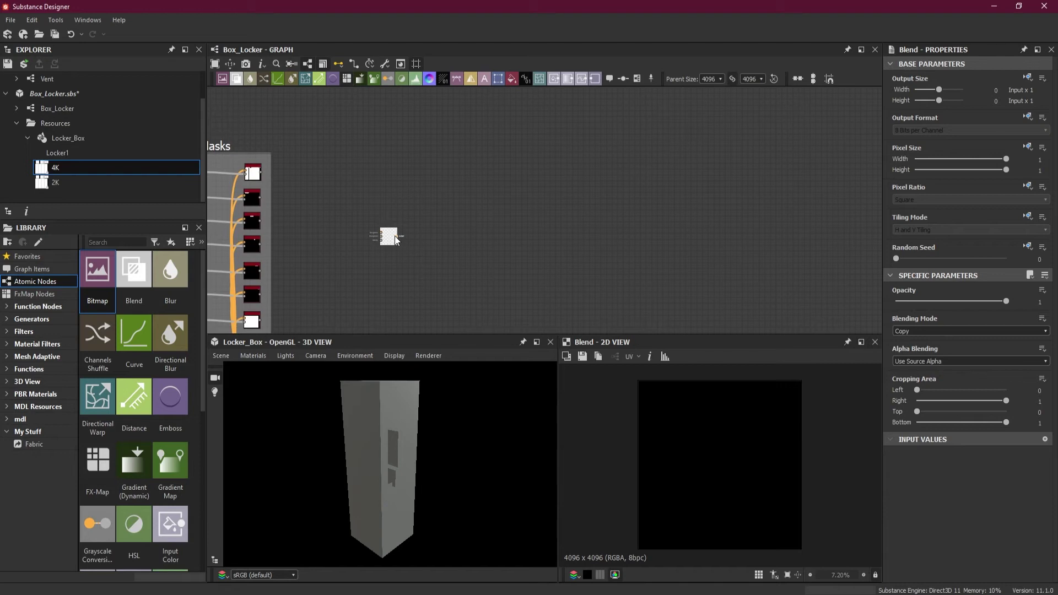
drag(558, 240, 465, 246)
middle_drag(835, 230, 466, 246)
drag(466, 246, 642, 192)
scroll(672, 270, up, 3)
scroll(637, 229, up, 1)
scroll(609, 283, up, 2)
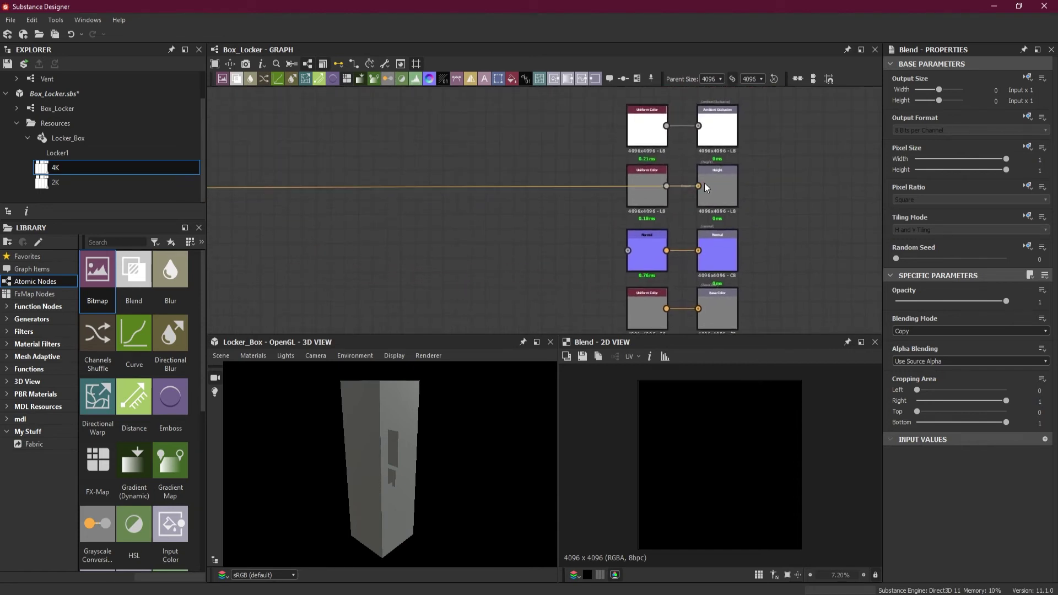
Step: Delete the two Uniform Color nodes in front of the Height and Ambient Occlusion outputs
click(649, 173)
key(Delete)
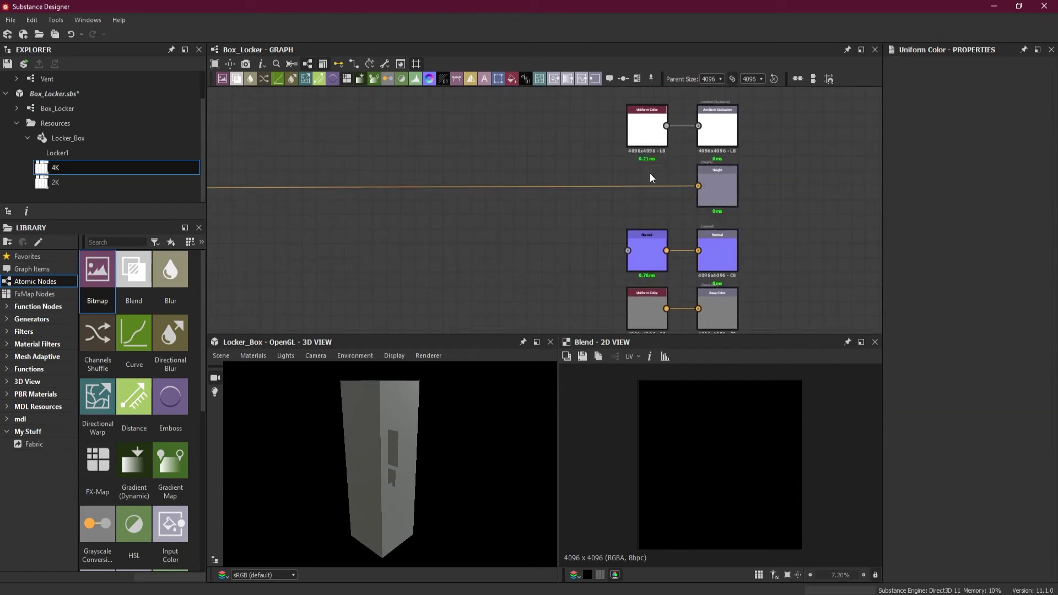
scroll(650, 173, up, 1)
middle_drag(644, 173, 649, 248)
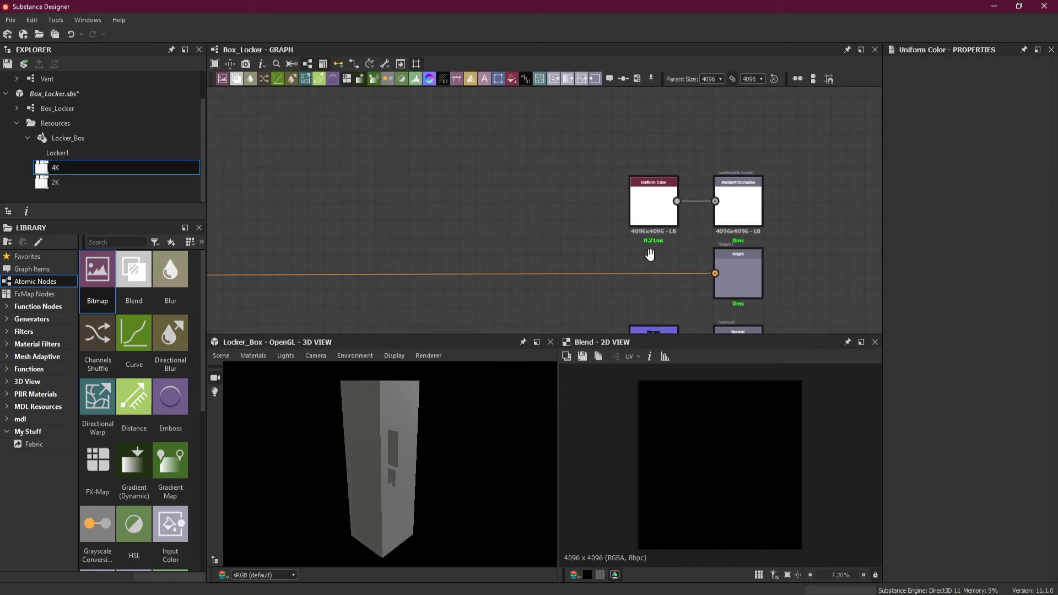
click(651, 206)
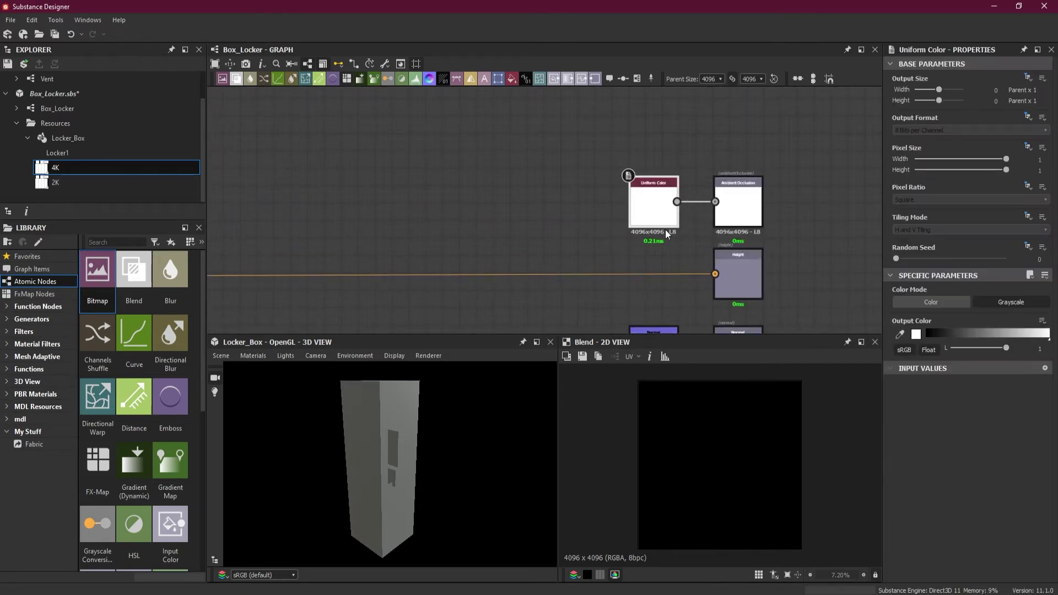
scroll(664, 228, up, 2)
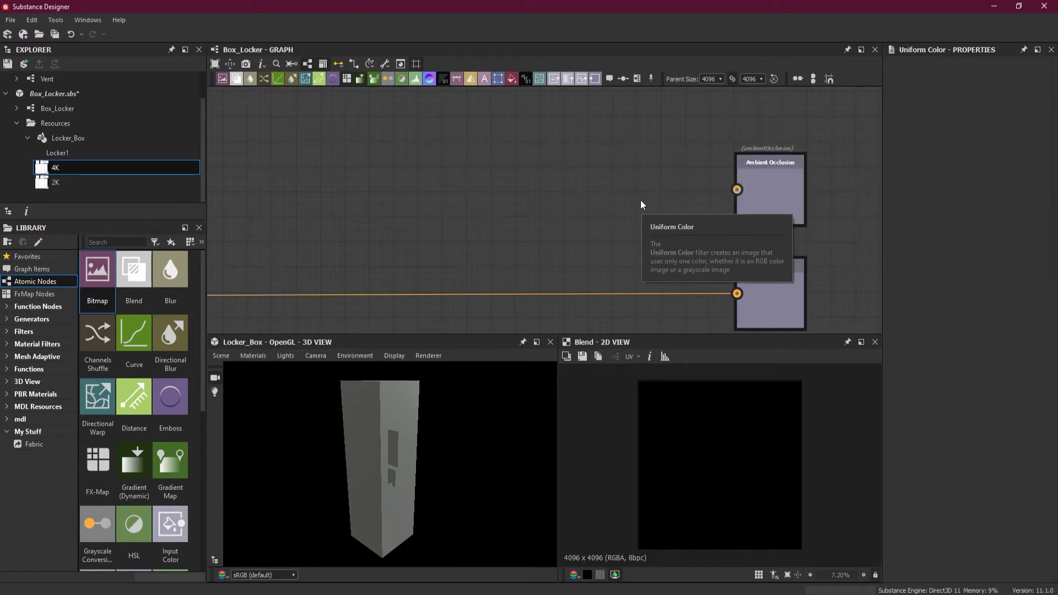
key(Delete)
Step: Add an Ambient Occlusion (HBAO) node before the Ambient Occlusion output and feed its Height input from a Dot placed on the Height connection
key(space)
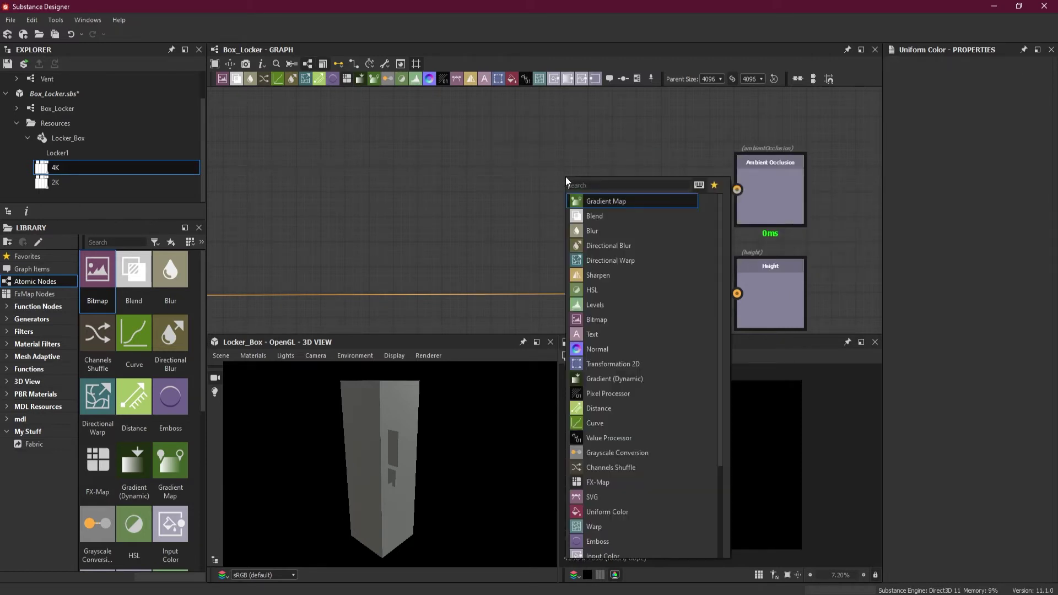
text(amb)
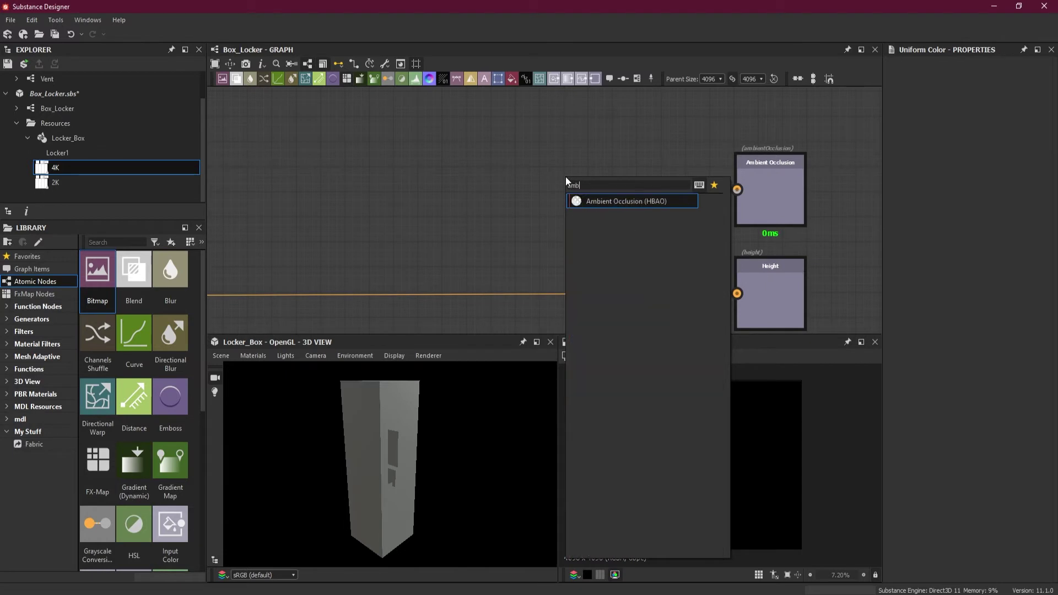
click(609, 202)
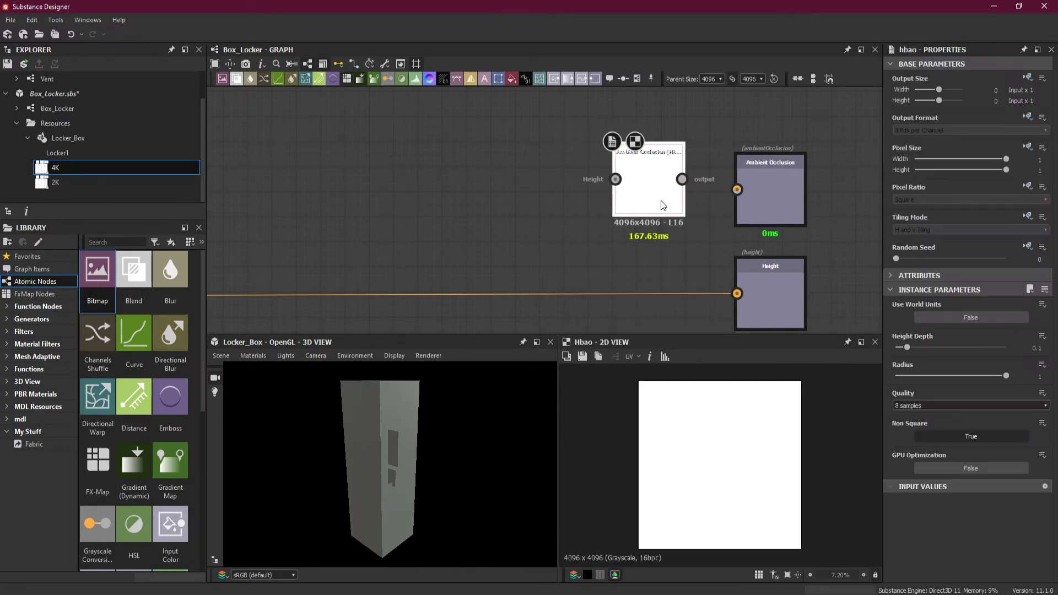
double_click(509, 295)
drag(514, 294, 615, 180)
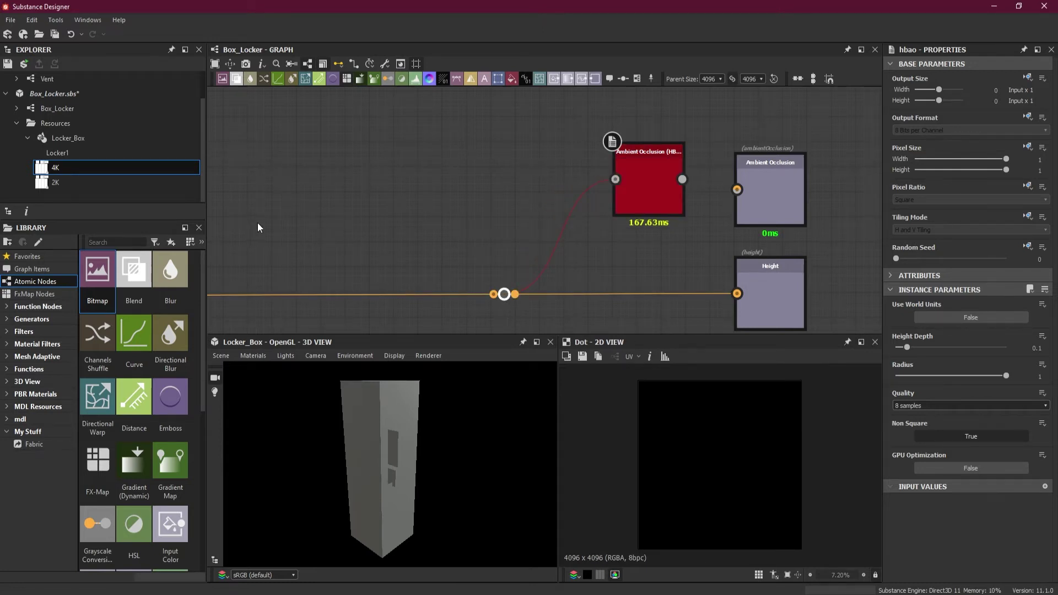
Step: Trace the connection from the Blend node beside the UV Shell Masks frame through the Dot to the Height output and its neighbouring nodes
scroll(257, 222, down, 3)
middle_drag(277, 234, 764, 239)
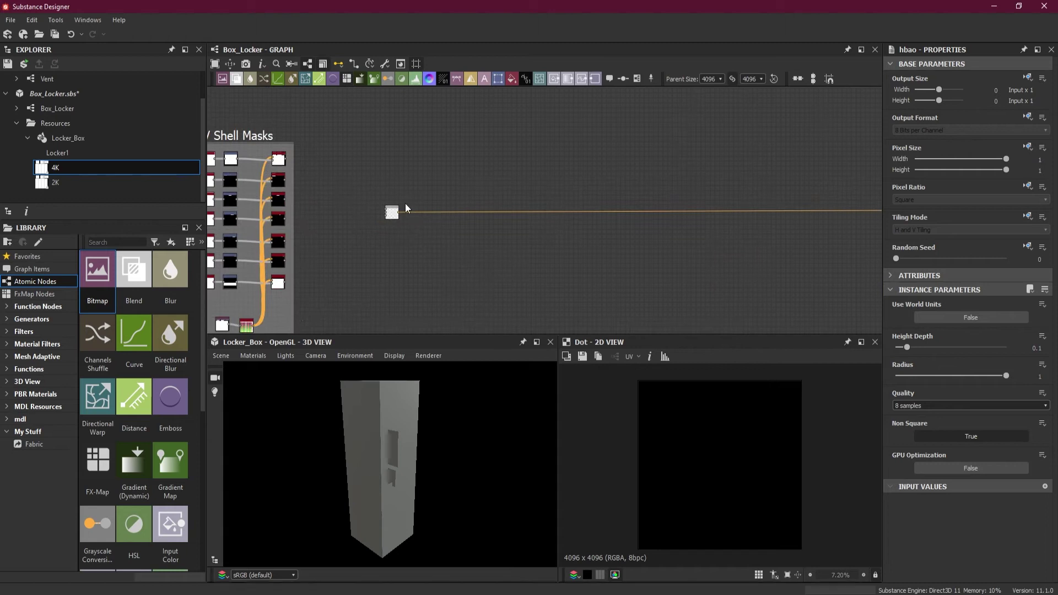
middle_drag(749, 161, 428, 210)
scroll(656, 252, up, 3)
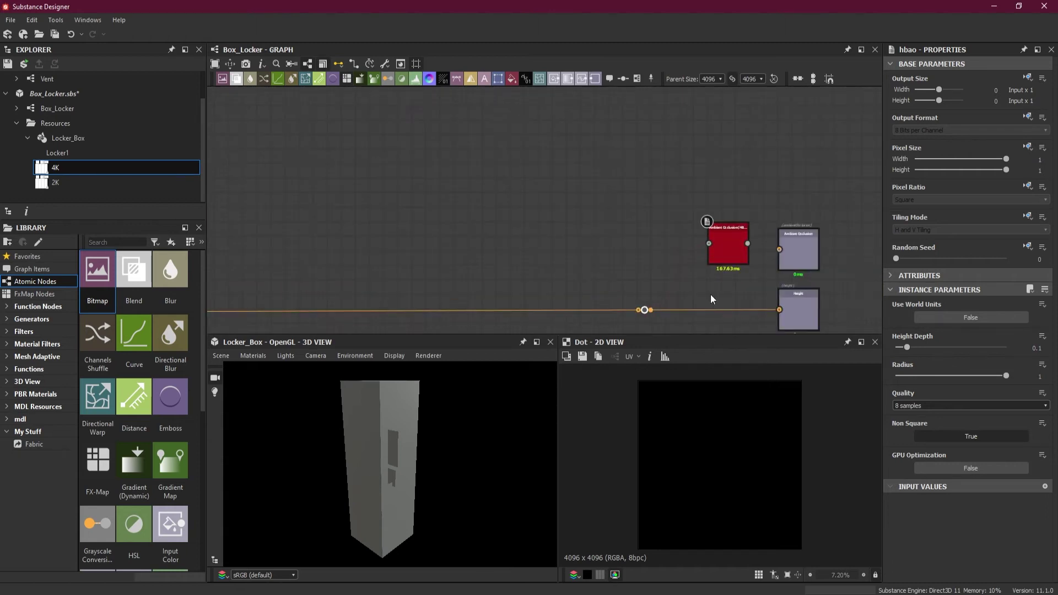
middle_drag(710, 294, 578, 246)
scroll(564, 229, up, 1)
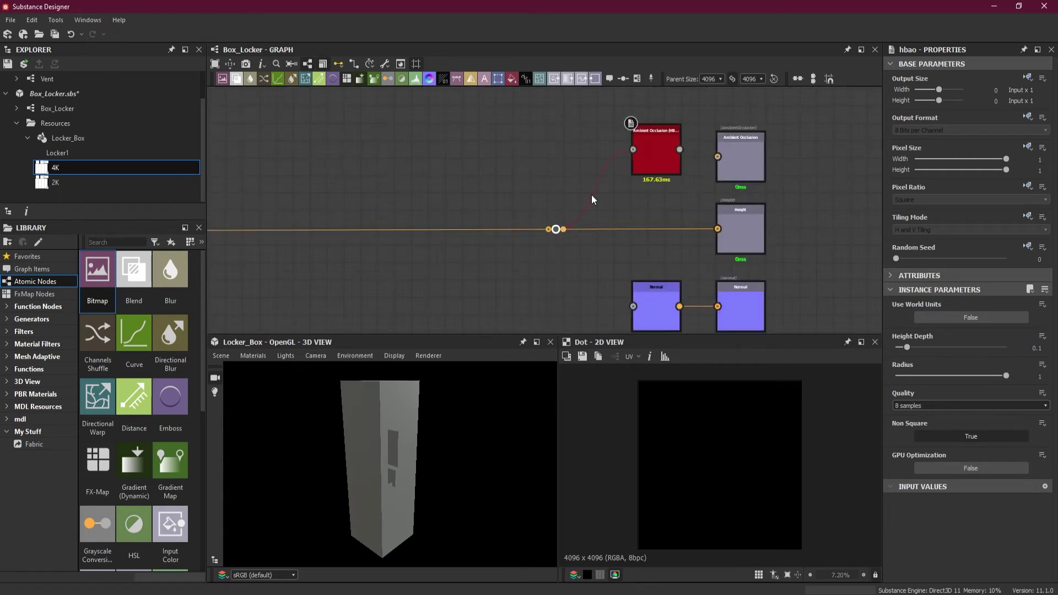
middle_drag(608, 260, 553, 247)
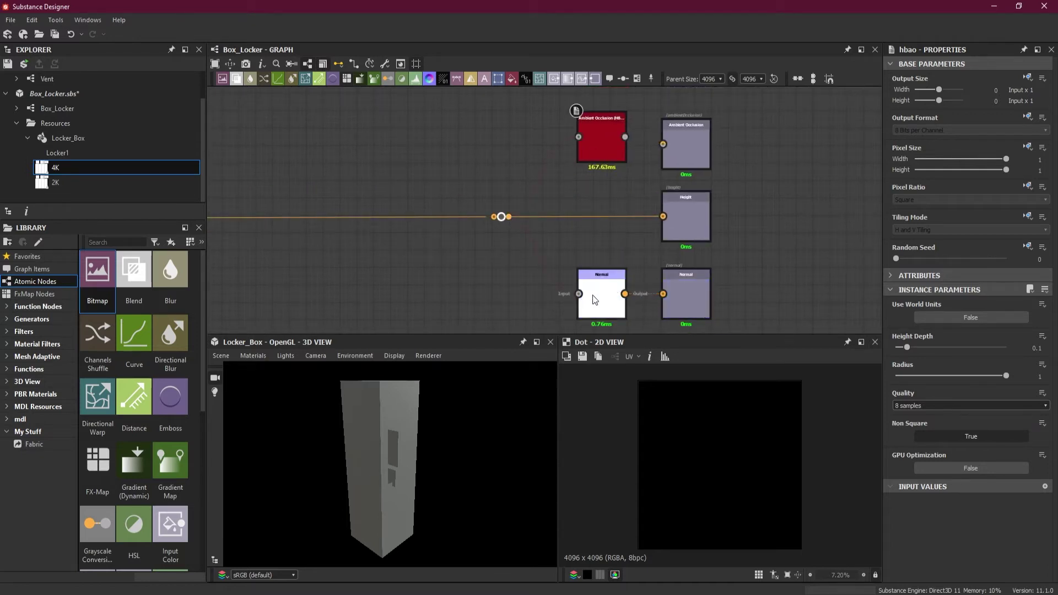
scroll(453, 261, down, 3)
middle_drag(453, 262, 827, 190)
scroll(388, 241, down, 2)
middle_drag(388, 242, 477, 251)
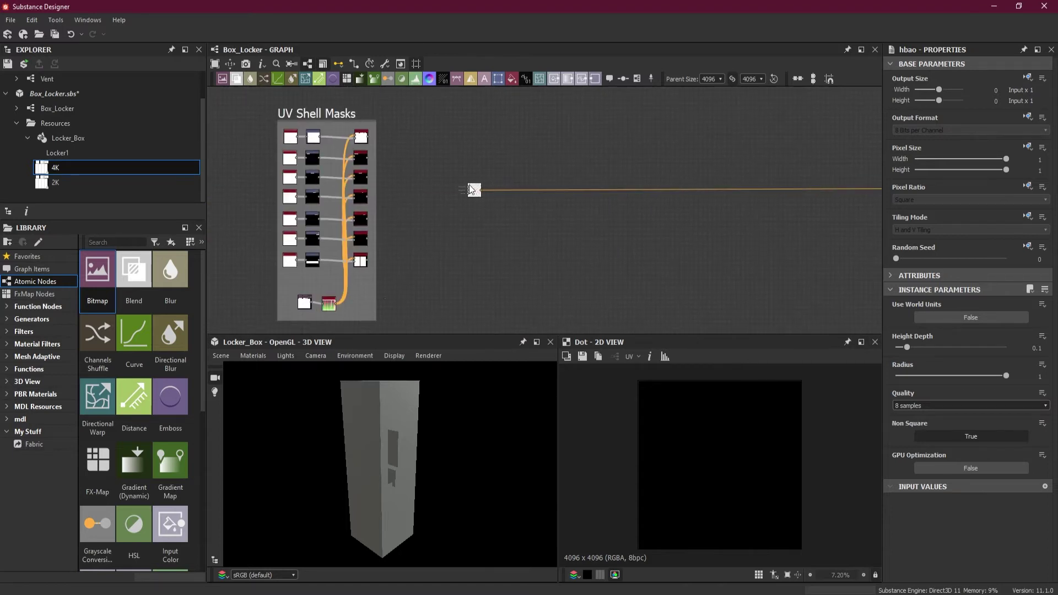
scroll(470, 186, up, 3)
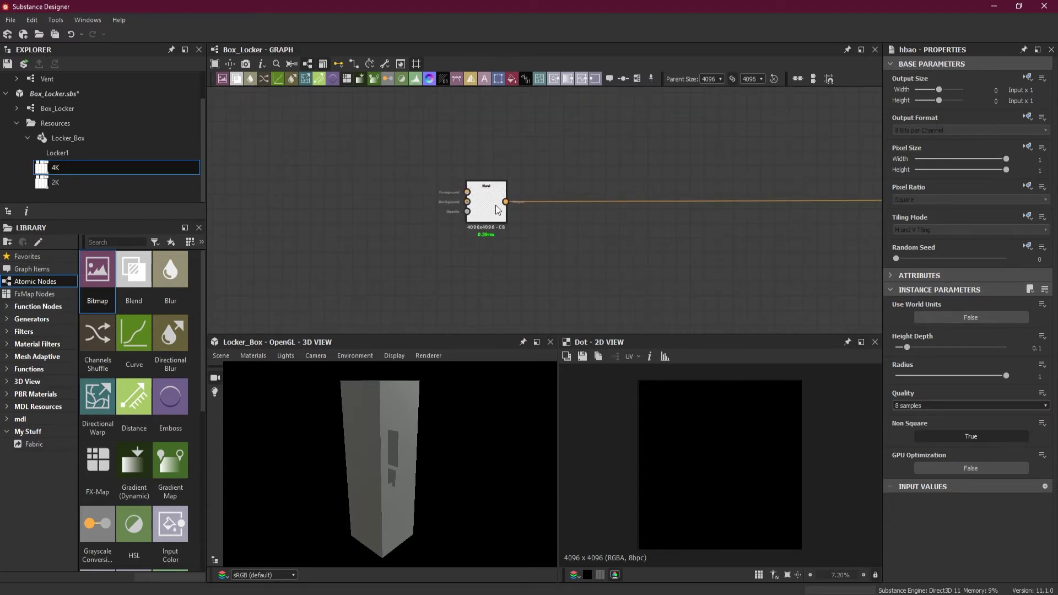
middle_drag(604, 234, 632, 234)
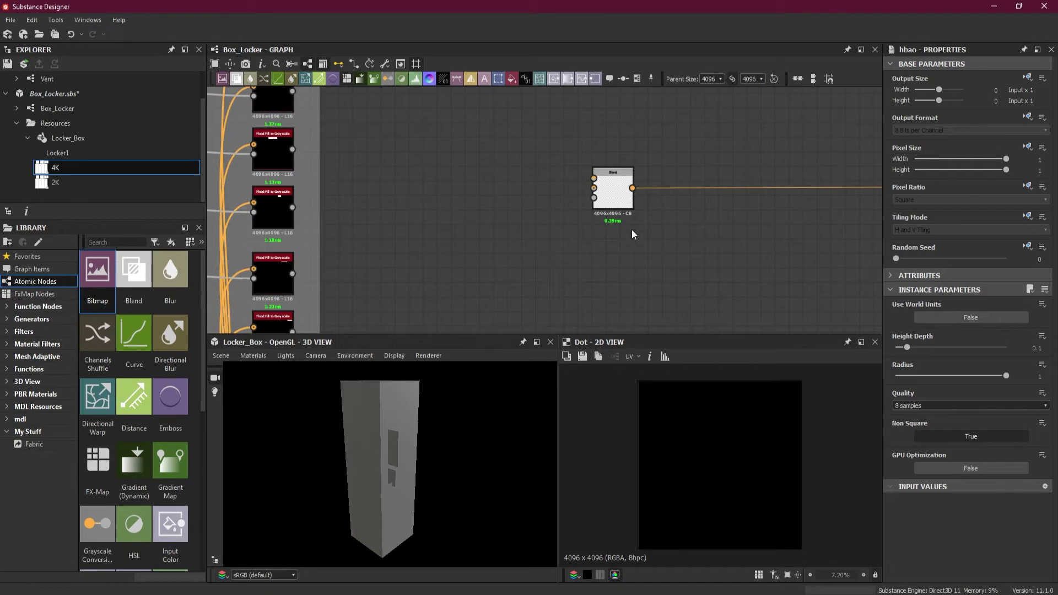
middle_drag(532, 202, 523, 237)
scroll(523, 237, up, 1)
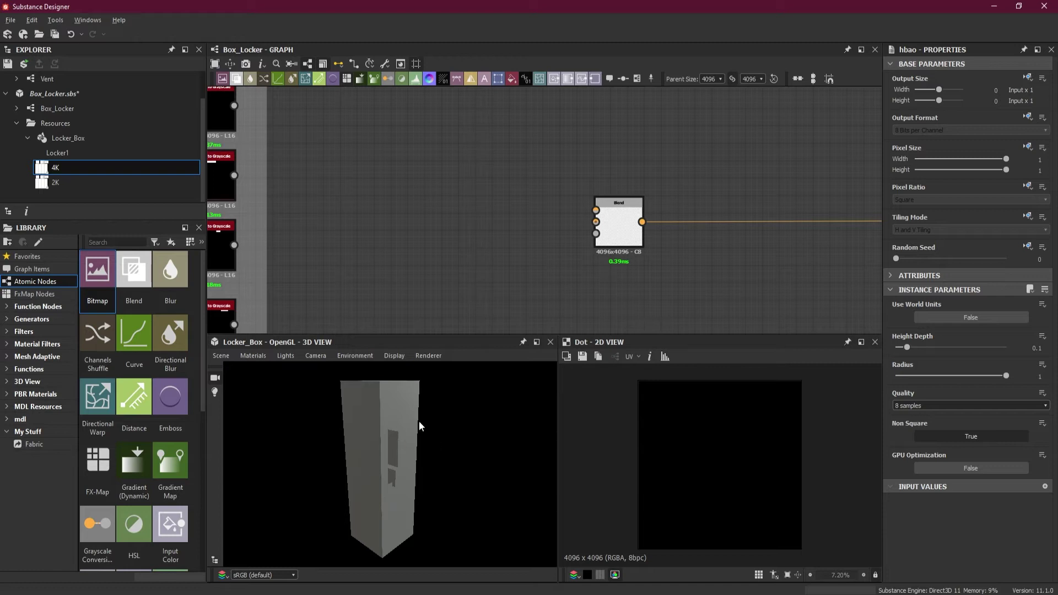
Step: Examine the locker model from several sides and compare its UV overlay with the Flood Fill to Grayscale mask covering all shells
drag(418, 423, 405, 444)
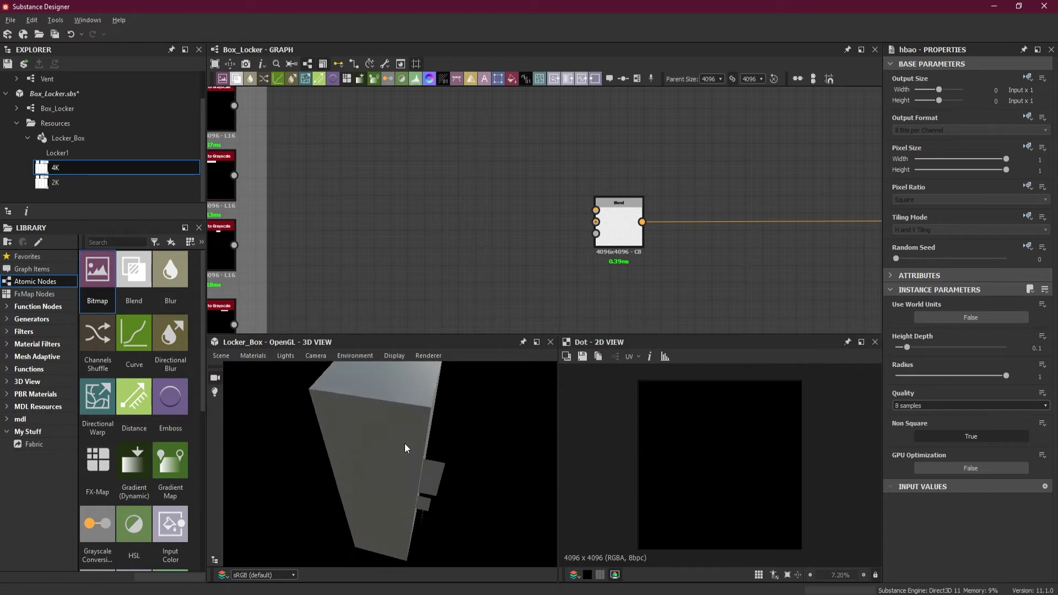
drag(396, 498, 399, 425)
drag(415, 460, 467, 389)
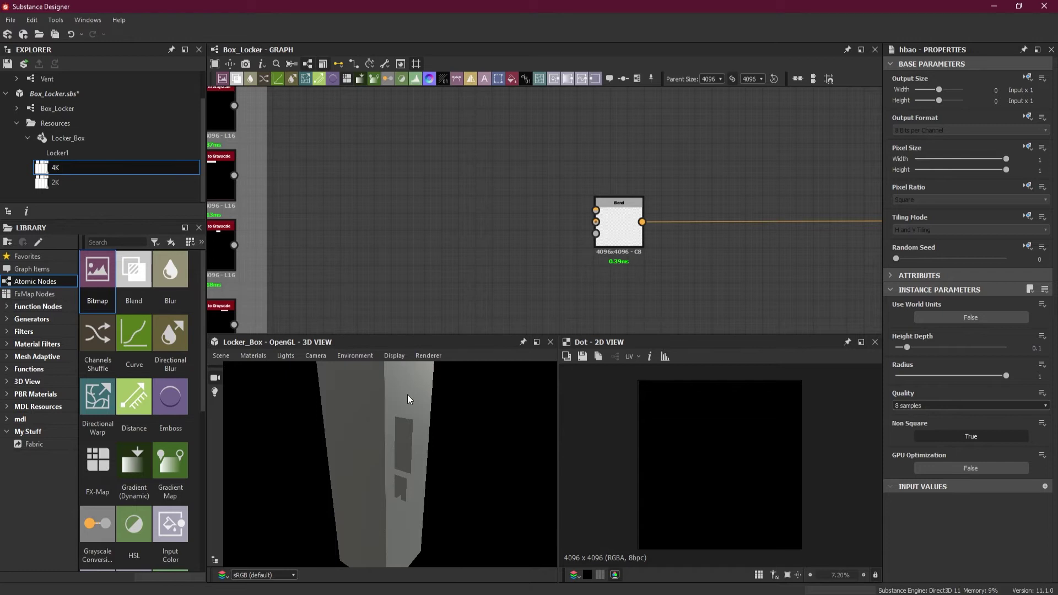
drag(407, 394, 412, 402)
middle_drag(368, 201, 487, 261)
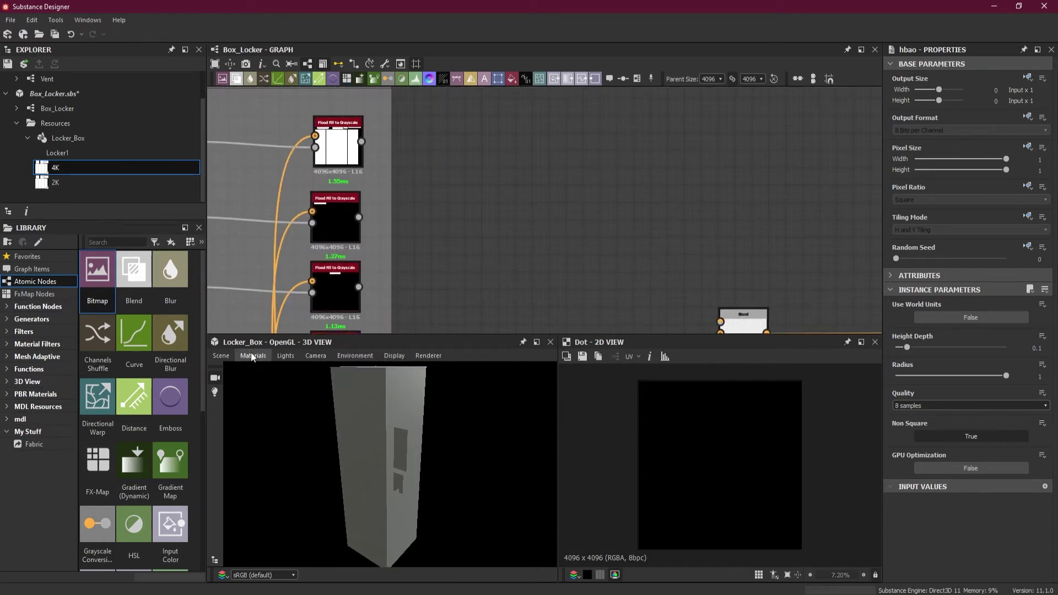
click(221, 355)
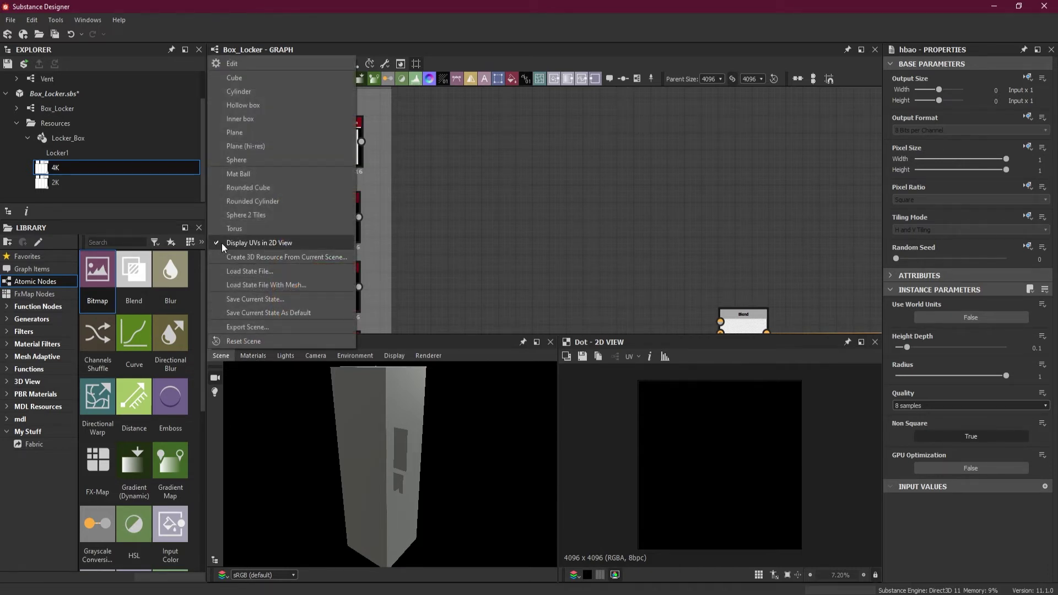
click(632, 355)
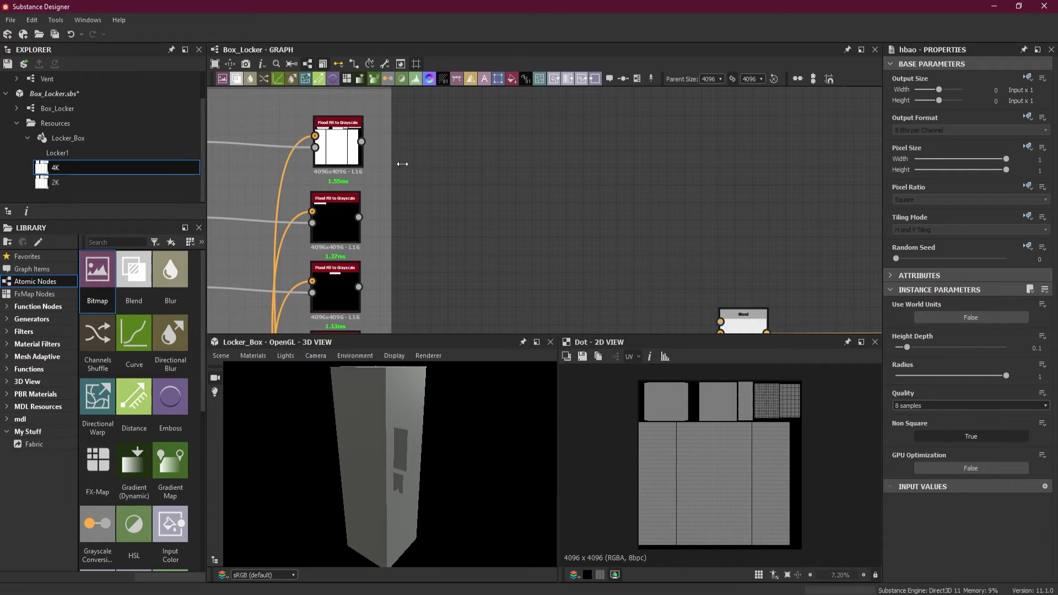
middle_drag(541, 215, 526, 180)
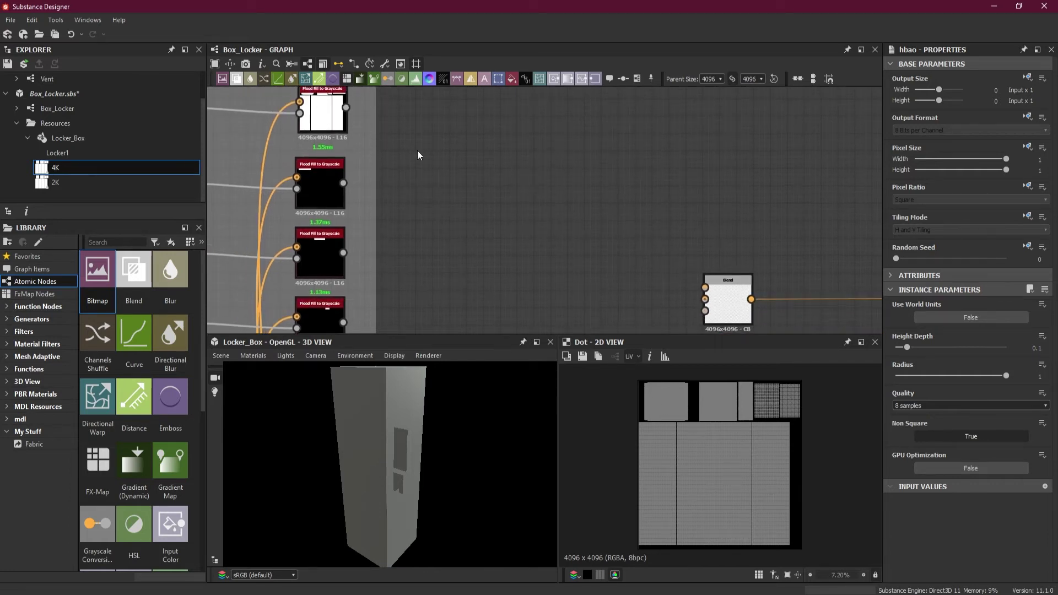
click(334, 114)
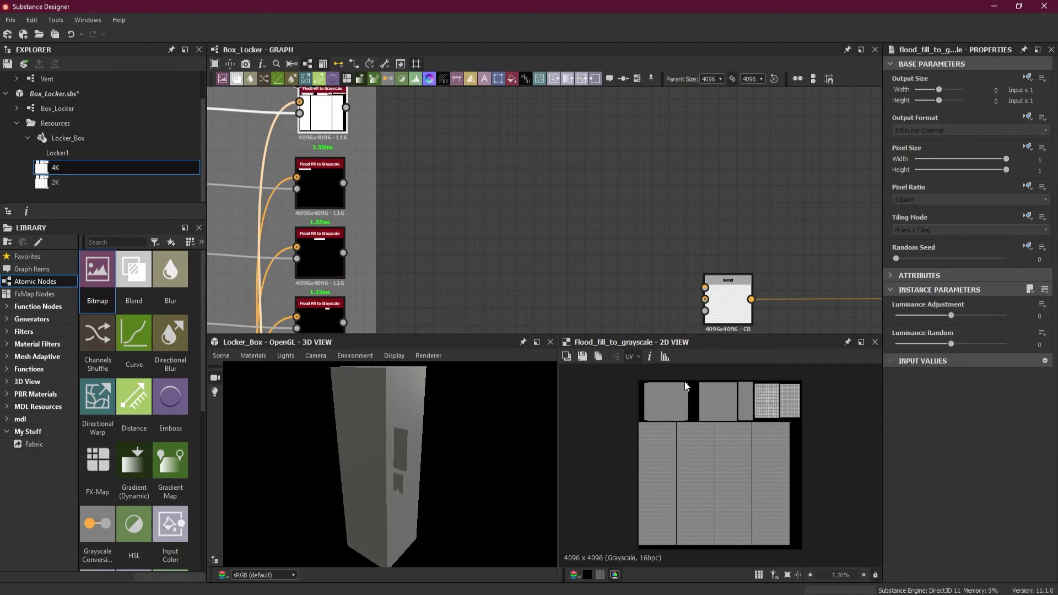
Step: Connect the Flood Fill to Grayscale mask covering all shells to the Blend node's Opacity input
middle_drag(332, 118, 355, 152)
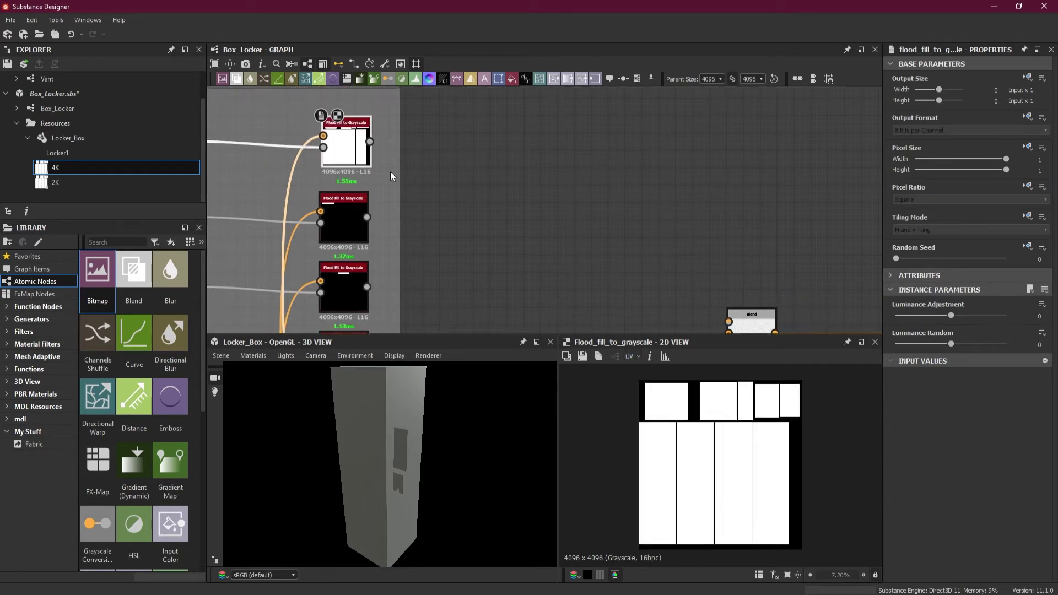
scroll(490, 197, down, 3)
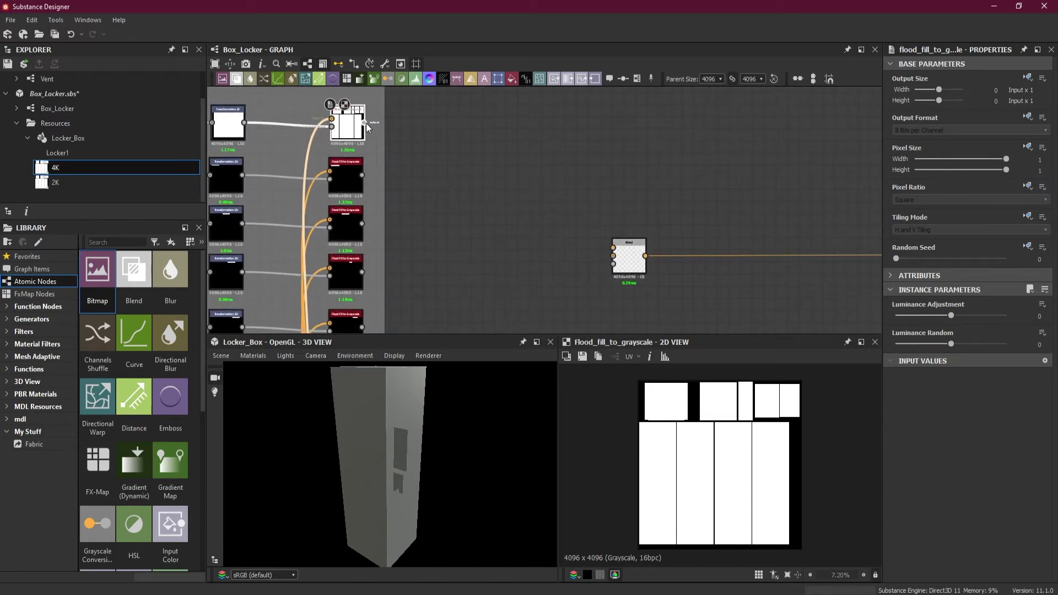
drag(365, 122, 627, 255)
scroll(590, 276, up, 4)
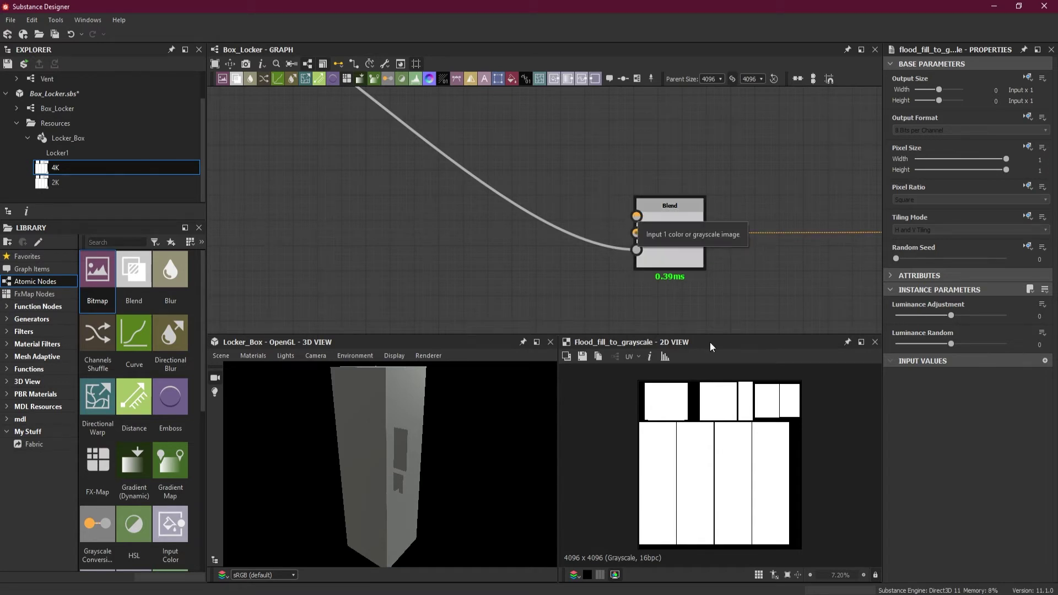
scroll(731, 378, up, 3)
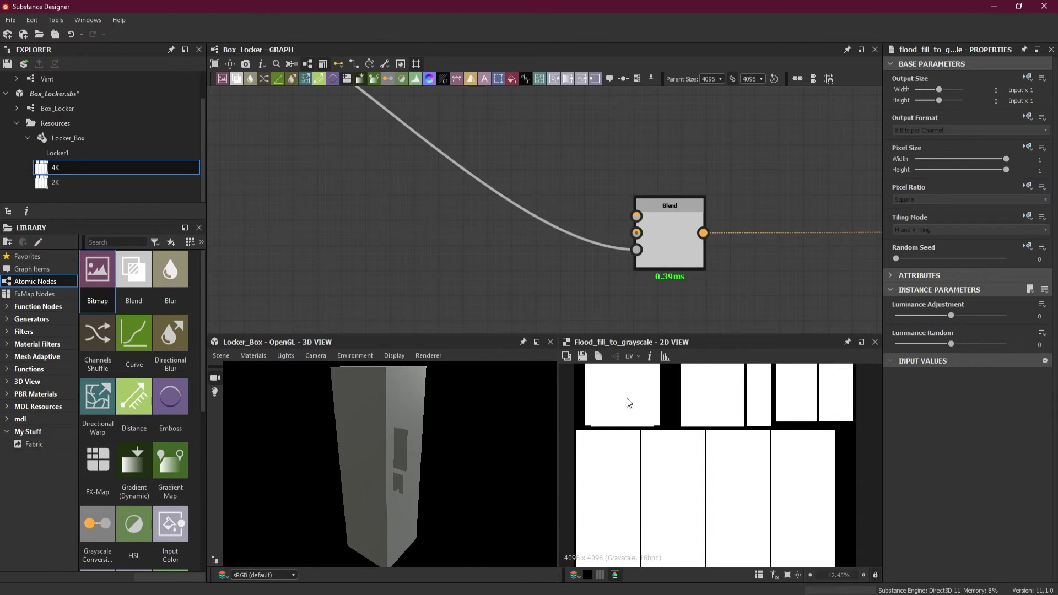
Step: Add a Uniform Color node in Grayscale mode and place it just above the Blend node's input side
scroll(564, 212, down, 5)
middle_drag(524, 228, 594, 257)
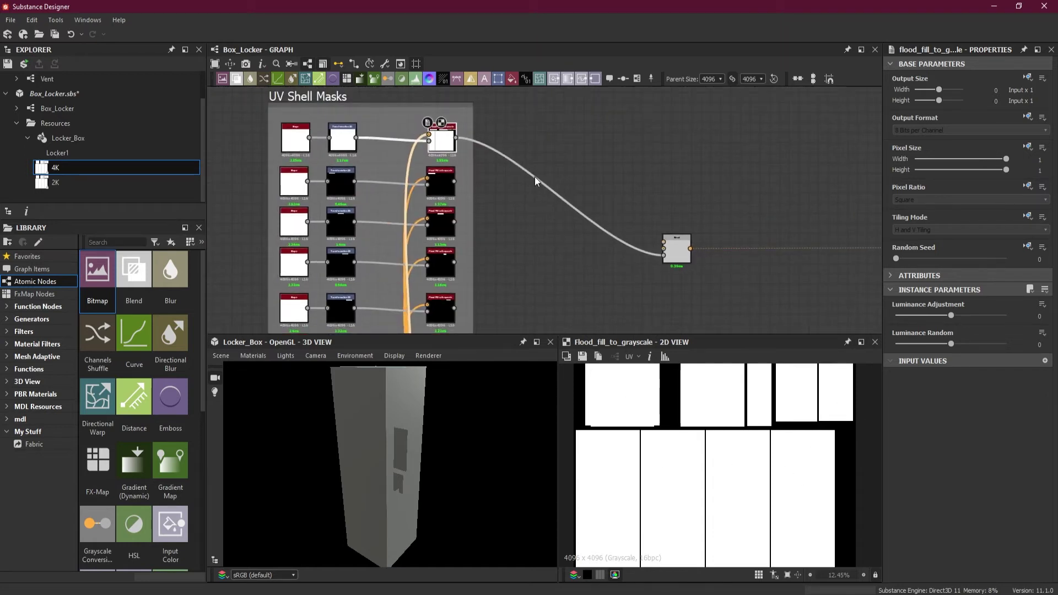
scroll(634, 210, up, 3)
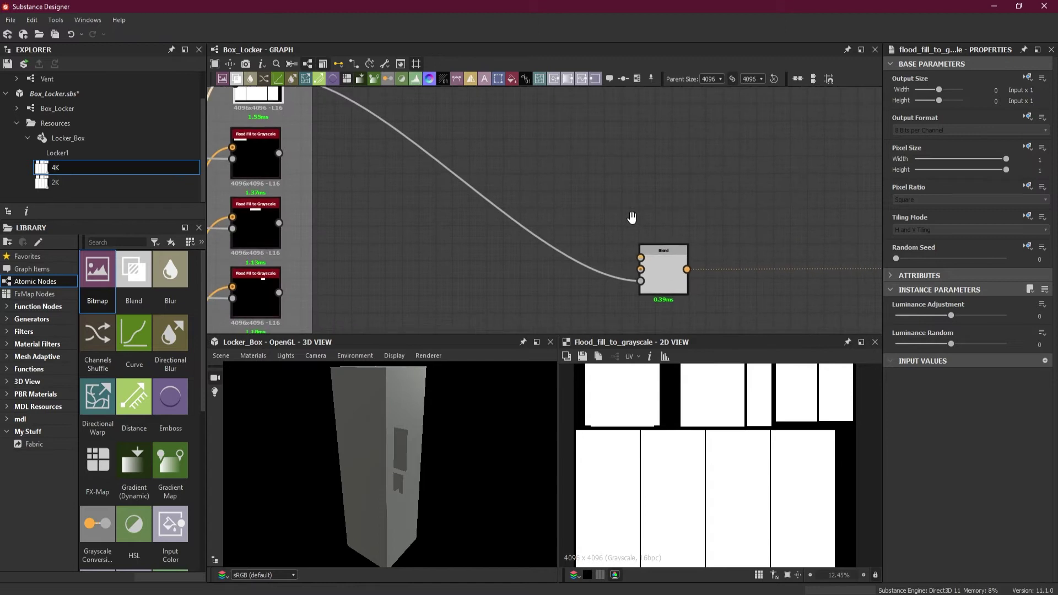
key(space)
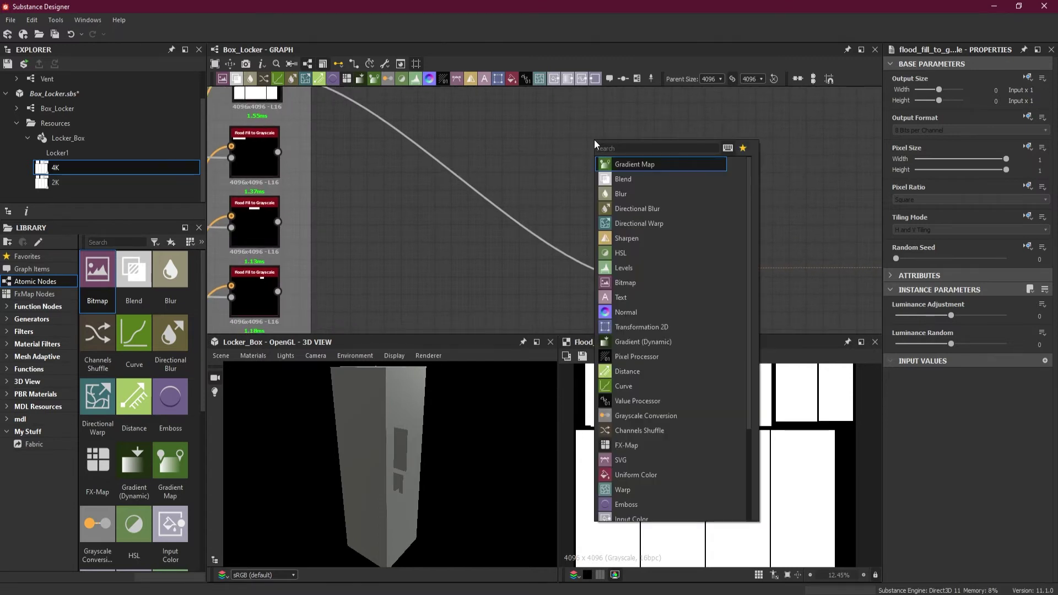
text(uniform)
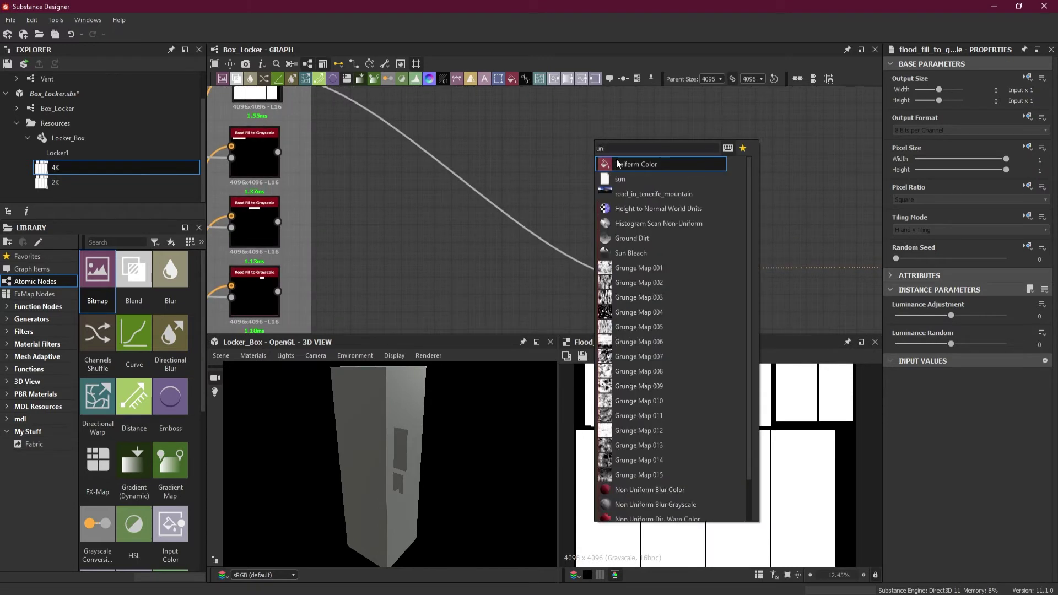
click(627, 163)
click(995, 302)
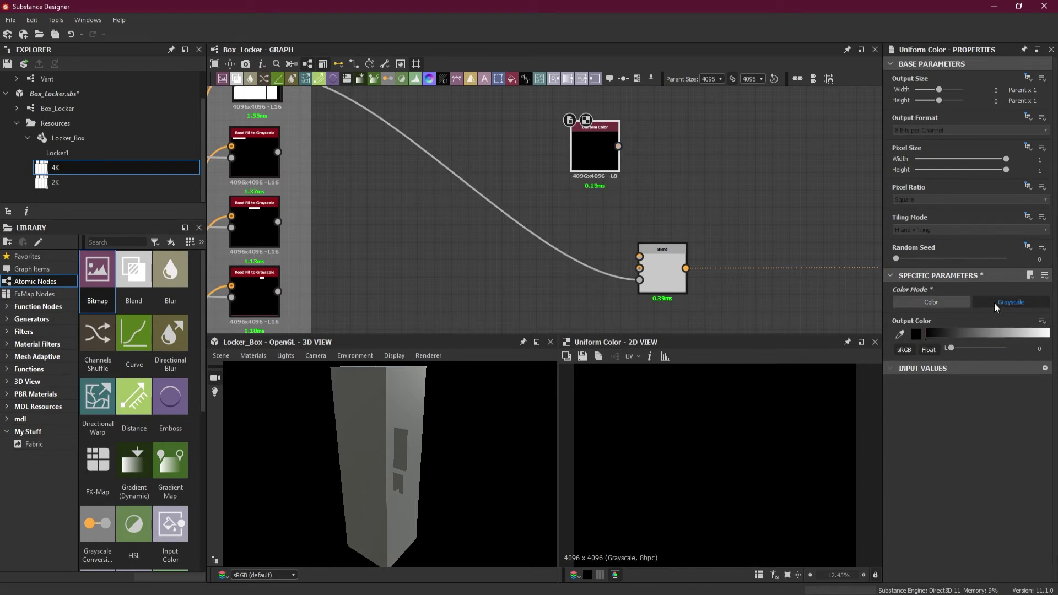
drag(577, 122, 567, 174)
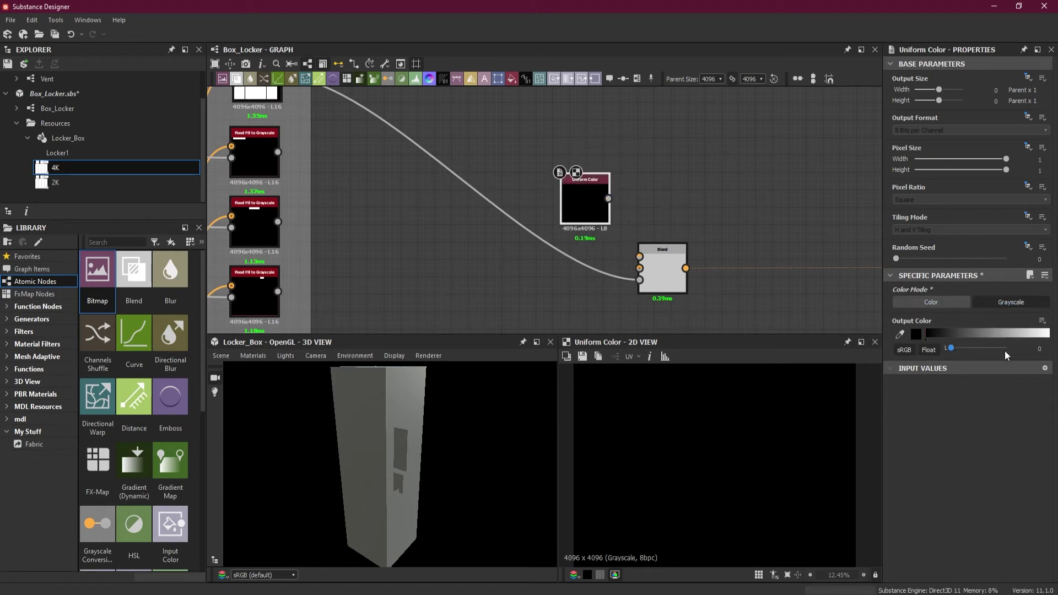
Step: Set the Uniform Color node's grayscale output to 0.5 and connect it to the Blend node's Foreground input
click(1039, 348)
text(.5)
key(Return)
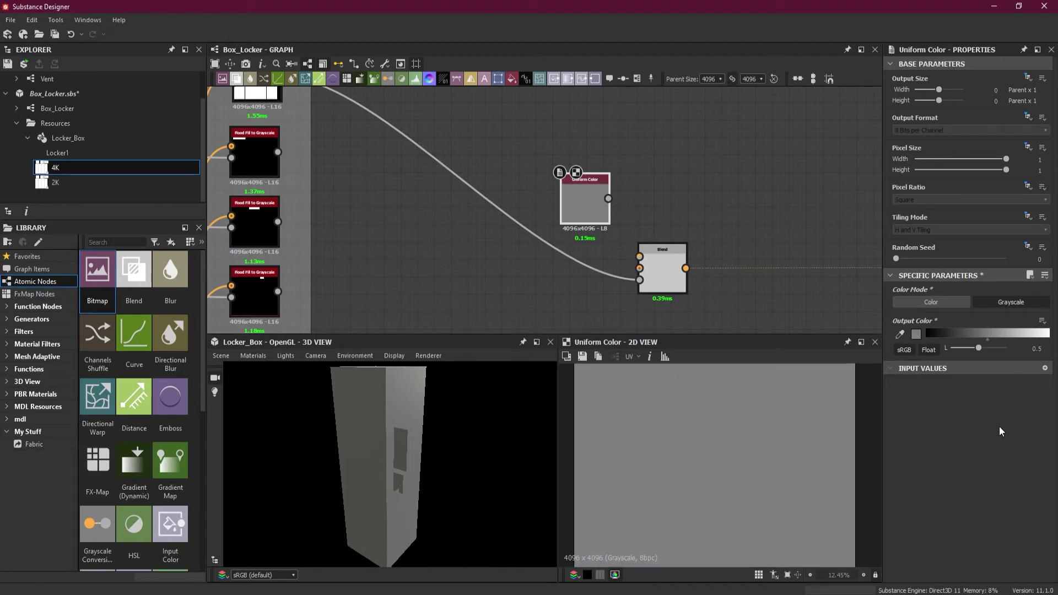
scroll(661, 275, up, 1)
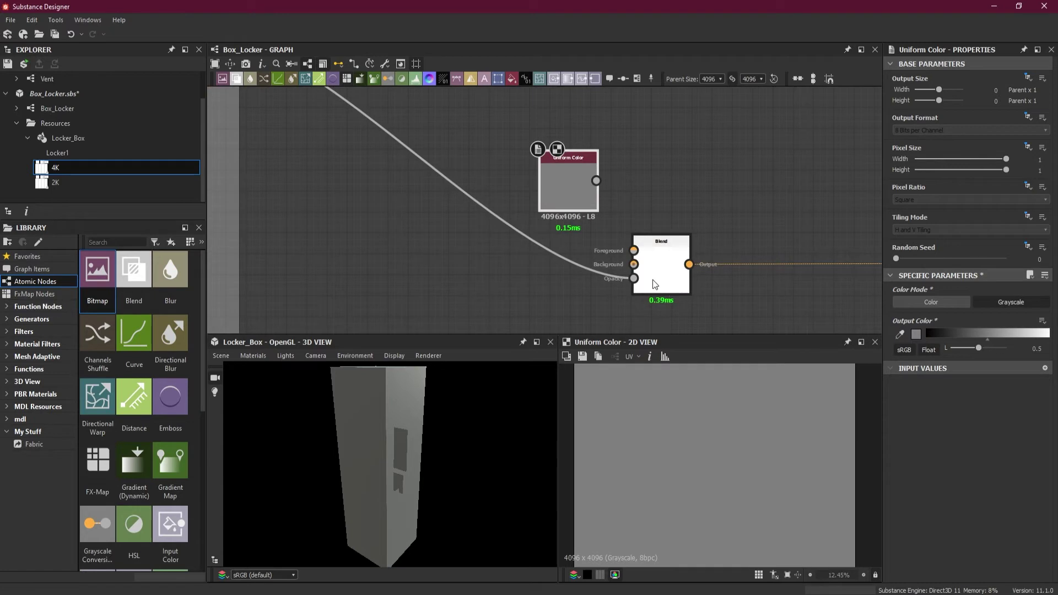
drag(596, 180, 633, 252)
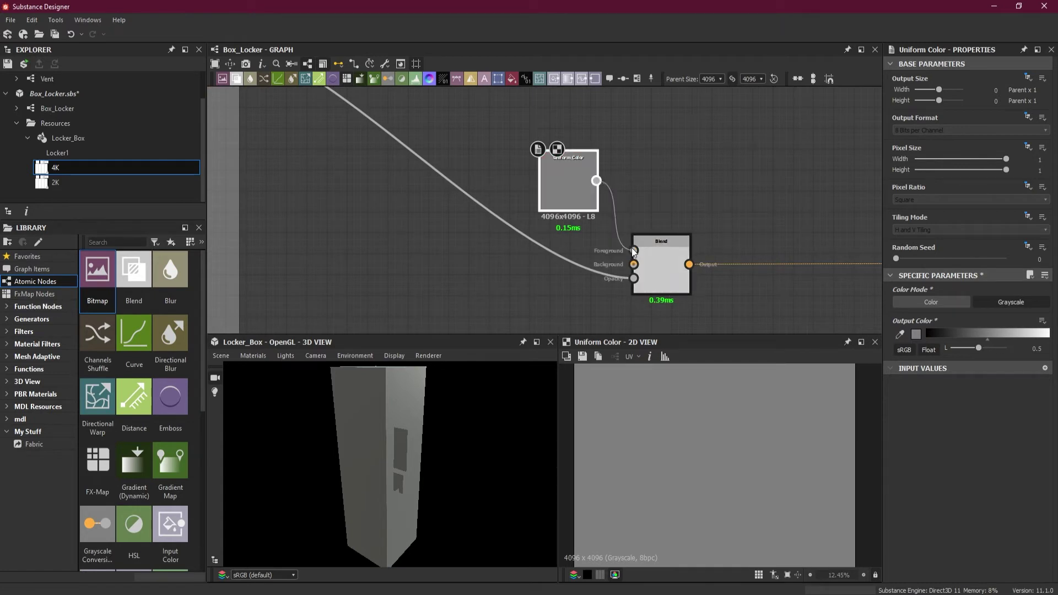
click(670, 262)
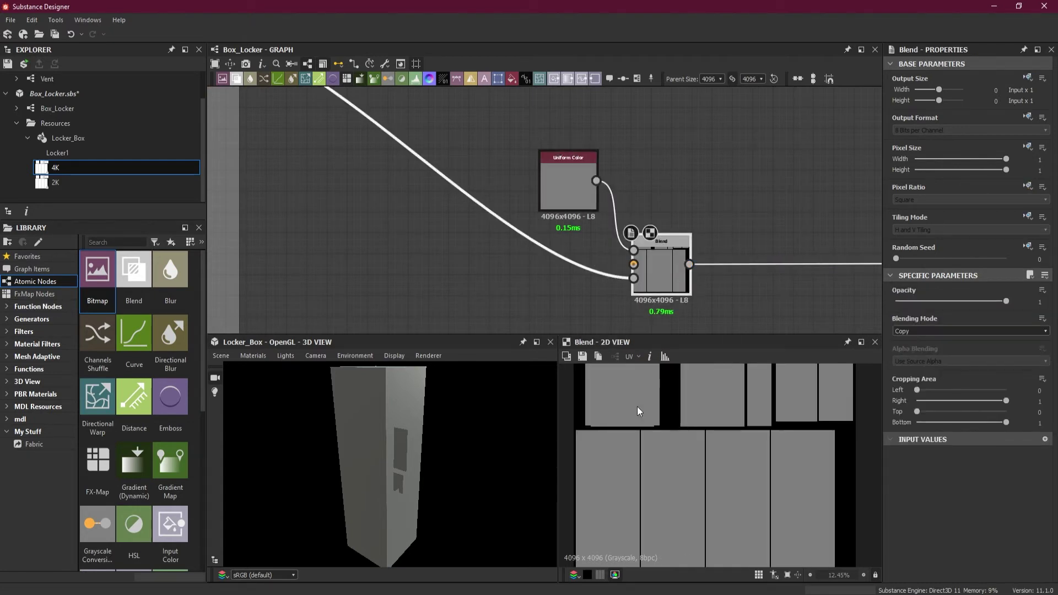
Step: Inspect the Blend result, the Ambient Occlusion (HBAO) node and the Height output's shell edges, comparing them with the locker model
drag(494, 395, 411, 462)
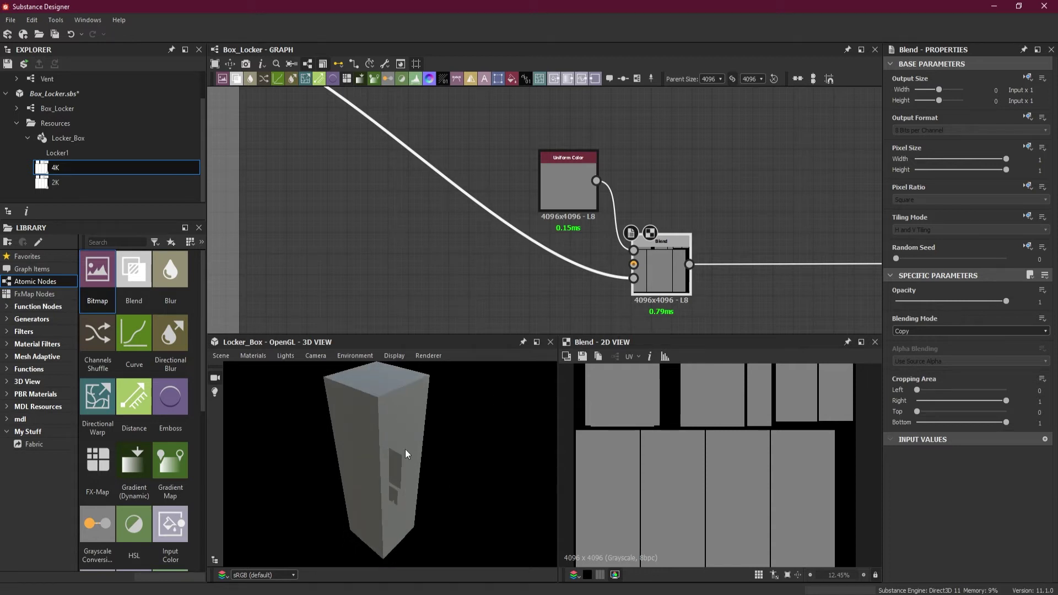
scroll(687, 451, down, 2)
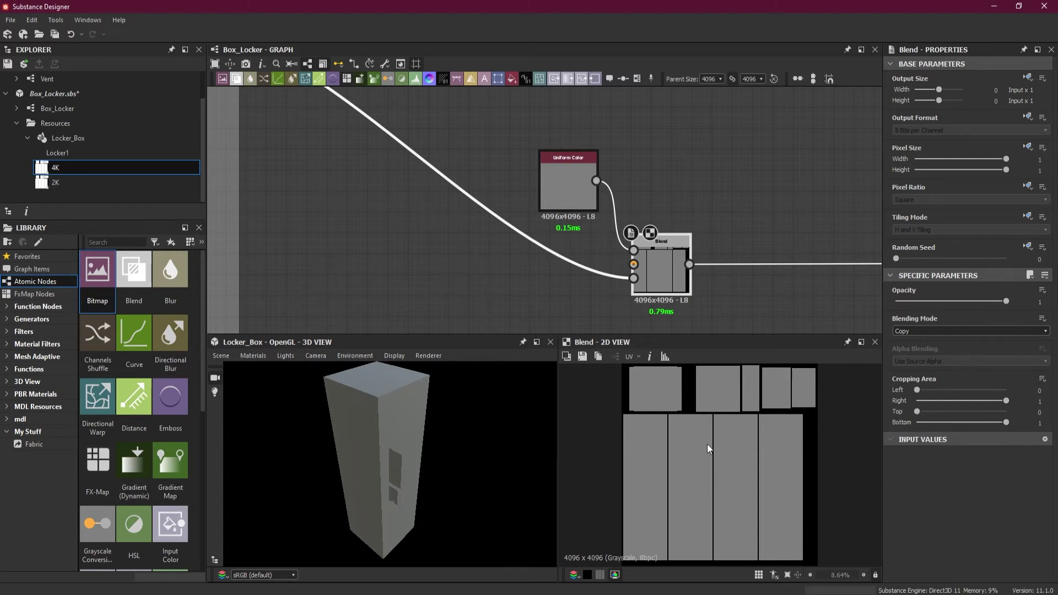
scroll(724, 234, down, 3)
middle_drag(609, 265, 530, 230)
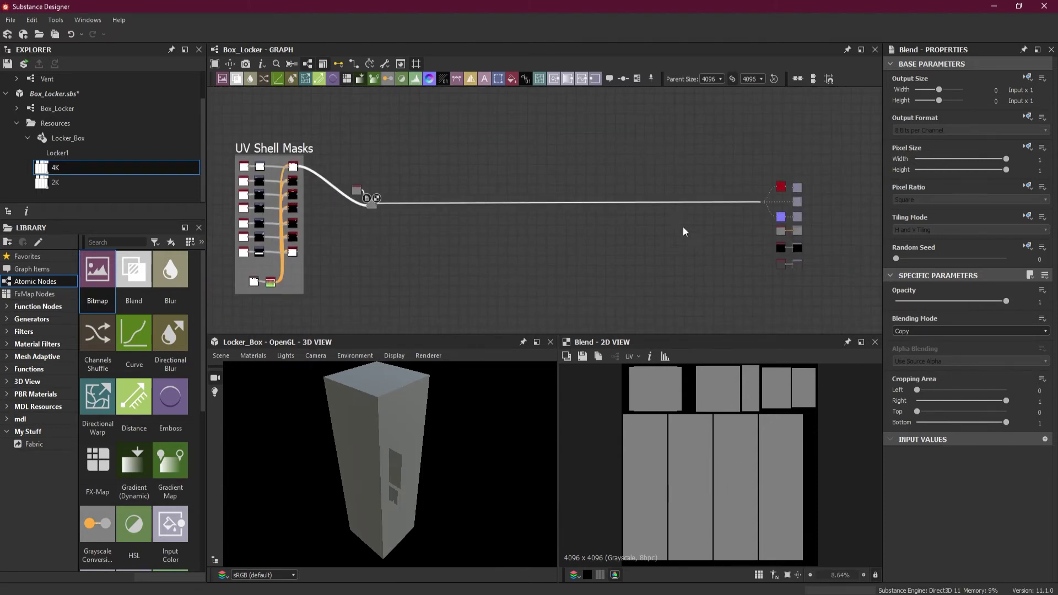
click(782, 217)
click(799, 216)
click(798, 203)
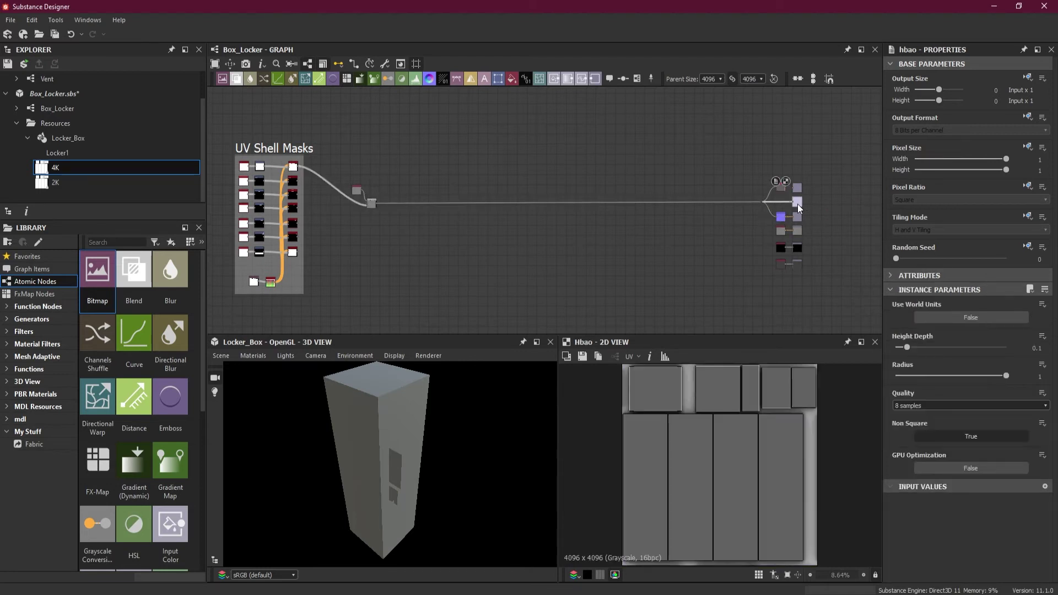
middle_drag(482, 222, 541, 226)
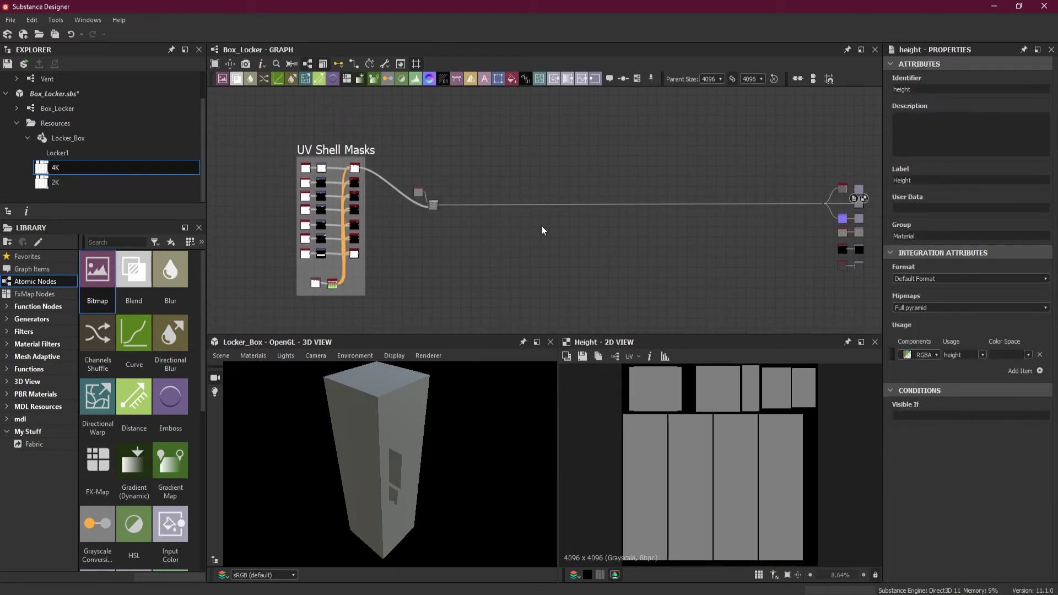
scroll(799, 386, up, 8)
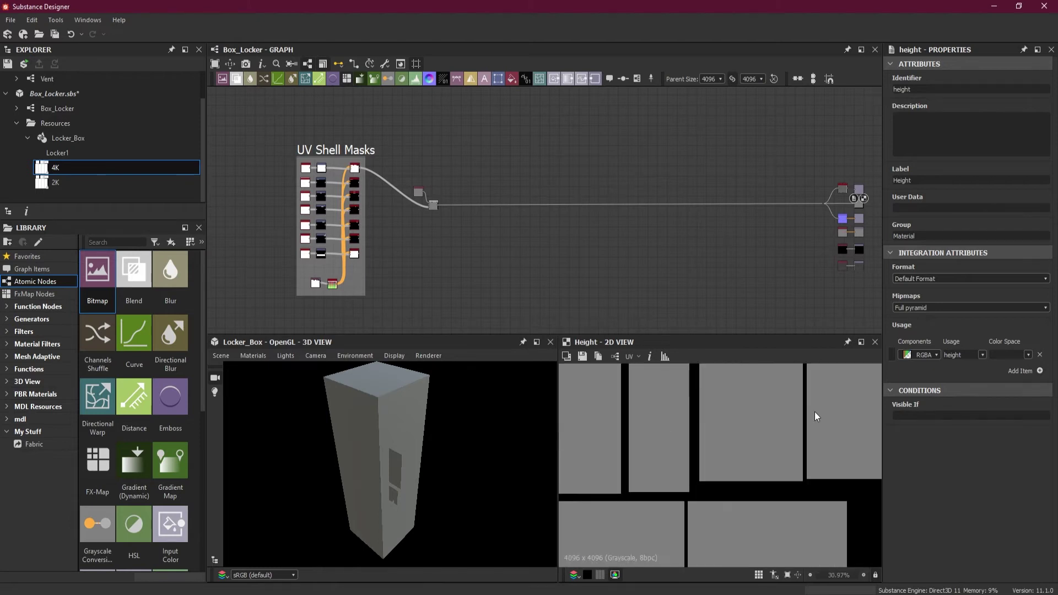
scroll(683, 475, up, 4)
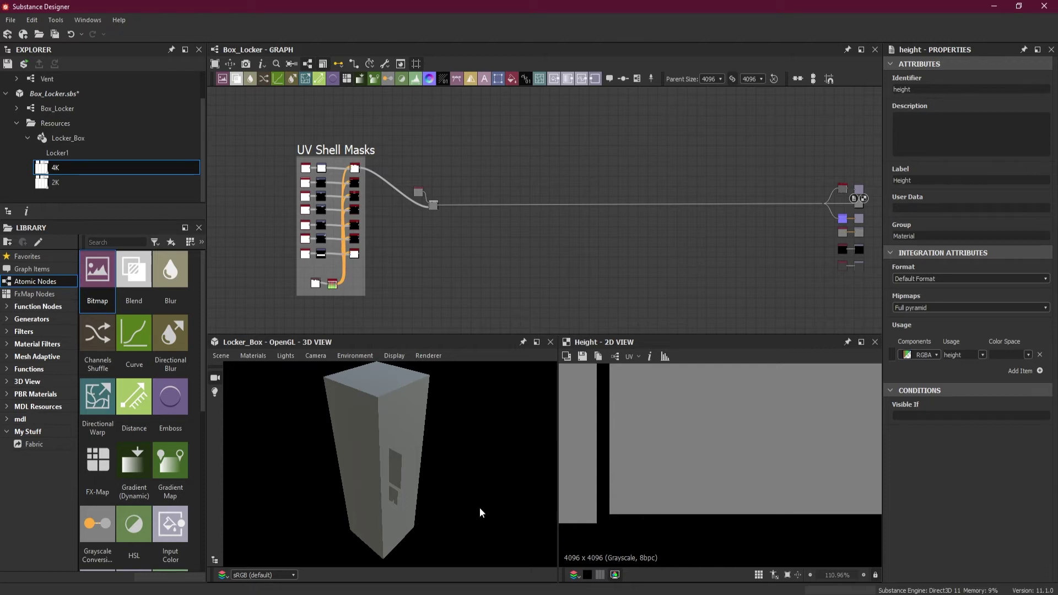
drag(480, 512, 422, 468)
key(f)
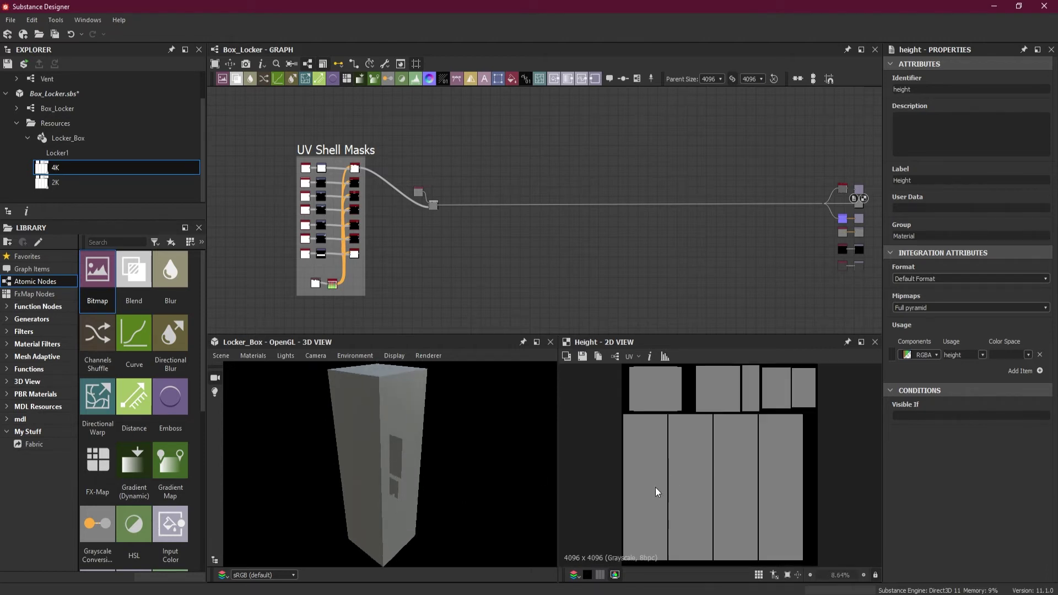
scroll(469, 189, up, 2)
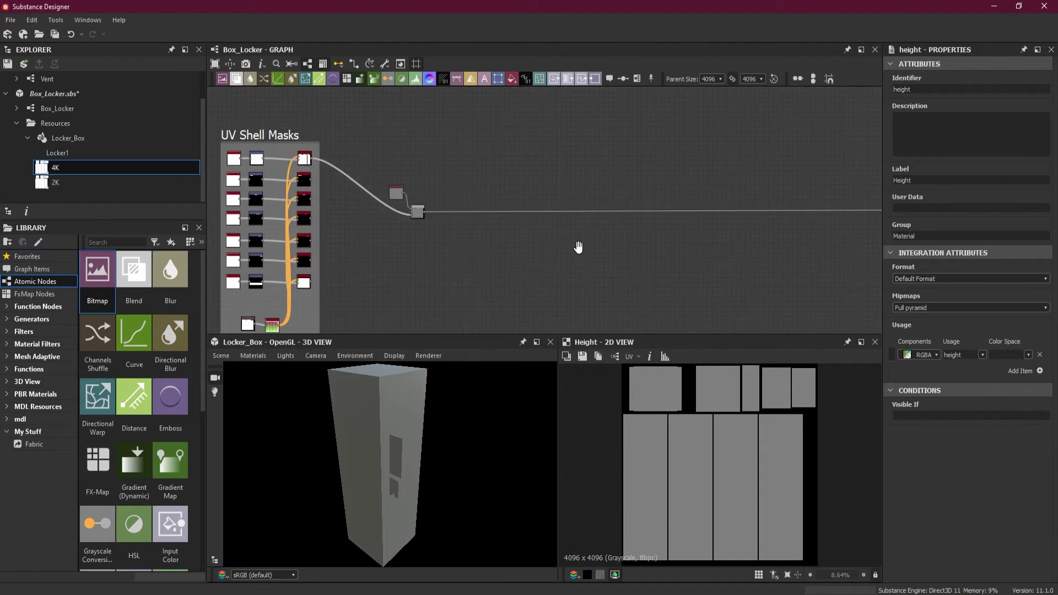
Step: Save the package and display the graph's outputs on the locker model in the 3D view
middle_drag(579, 243, 507, 262)
scroll(508, 262, down, 2)
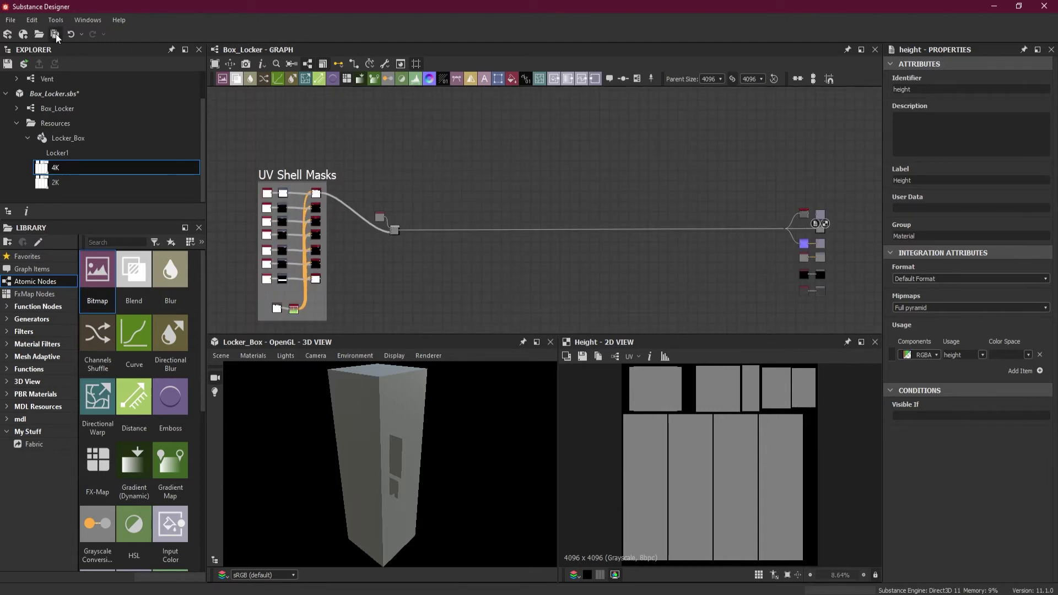
right_click(494, 173)
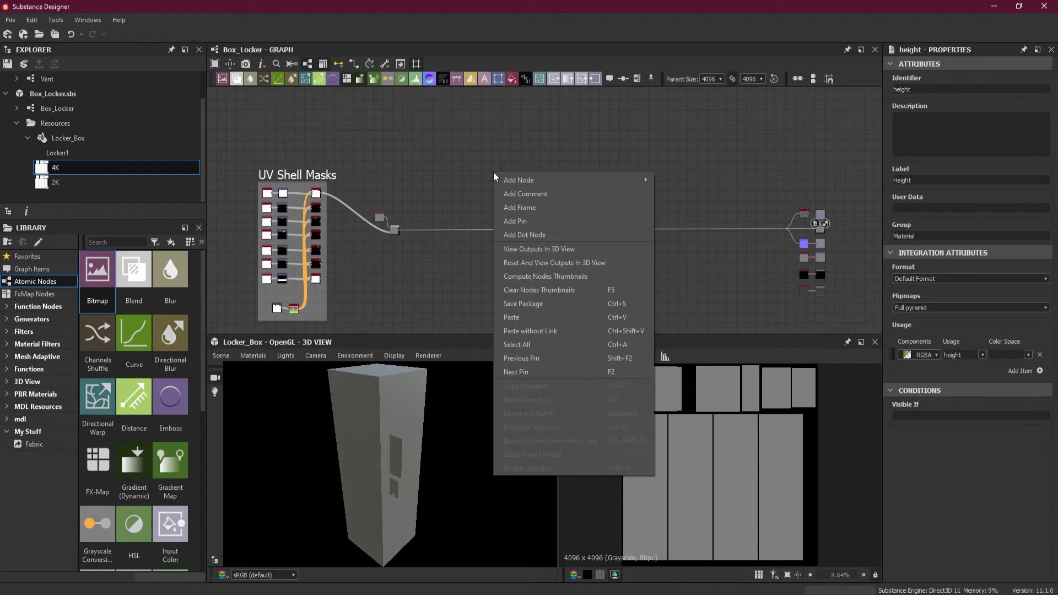
click(581, 250)
Step: Switch the Locker1 material to physically_metallic_roughness Tessellation, with Tessellation Factor 16 and Height Scale 10
click(253, 355)
mouse_move(260, 367)
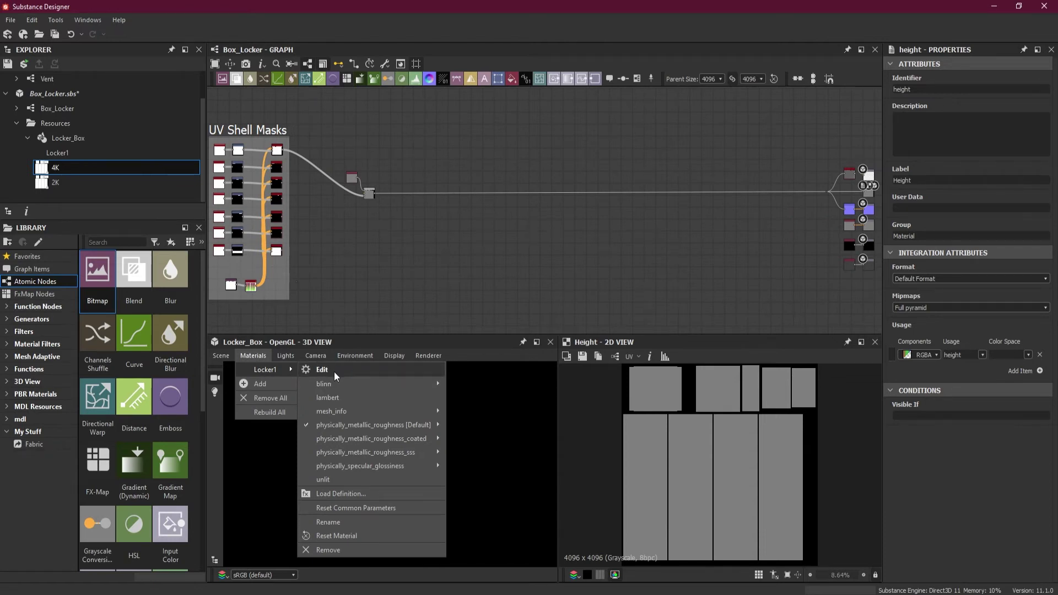
mouse_move(347, 426)
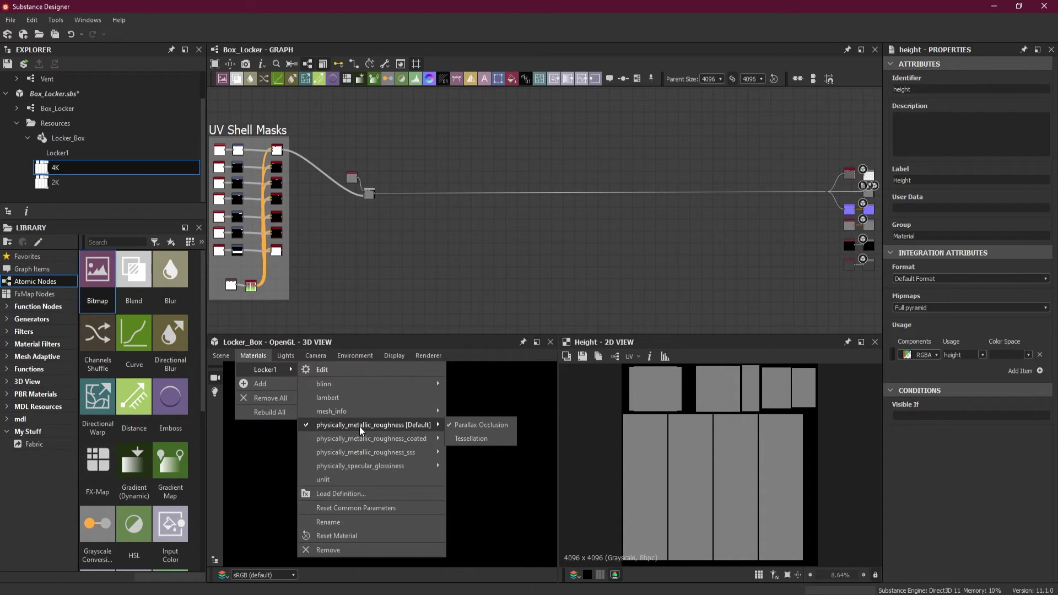
click(483, 441)
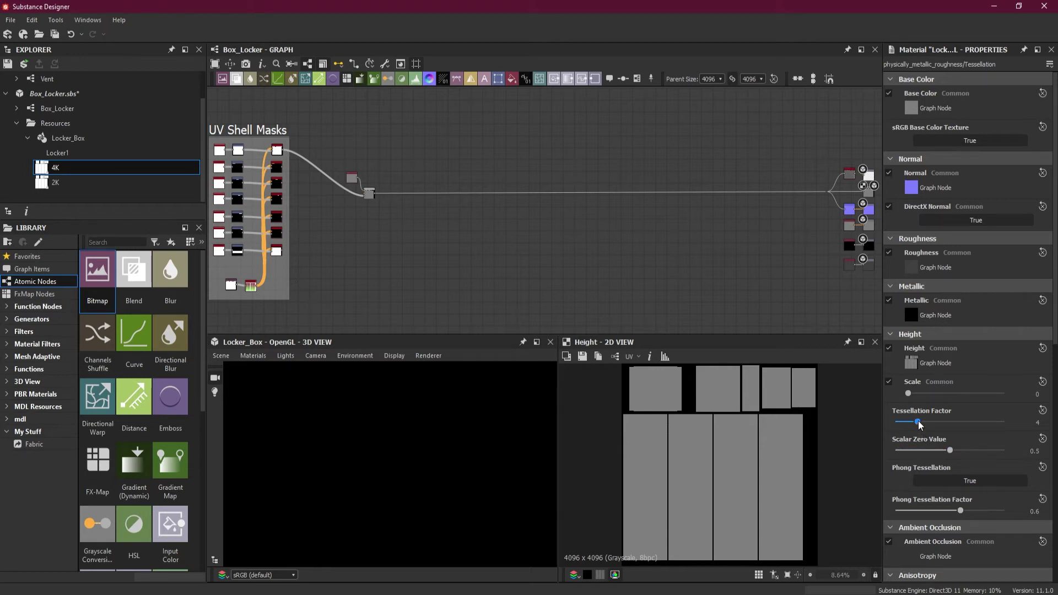
drag(917, 422, 1005, 421)
drag(913, 395, 1021, 398)
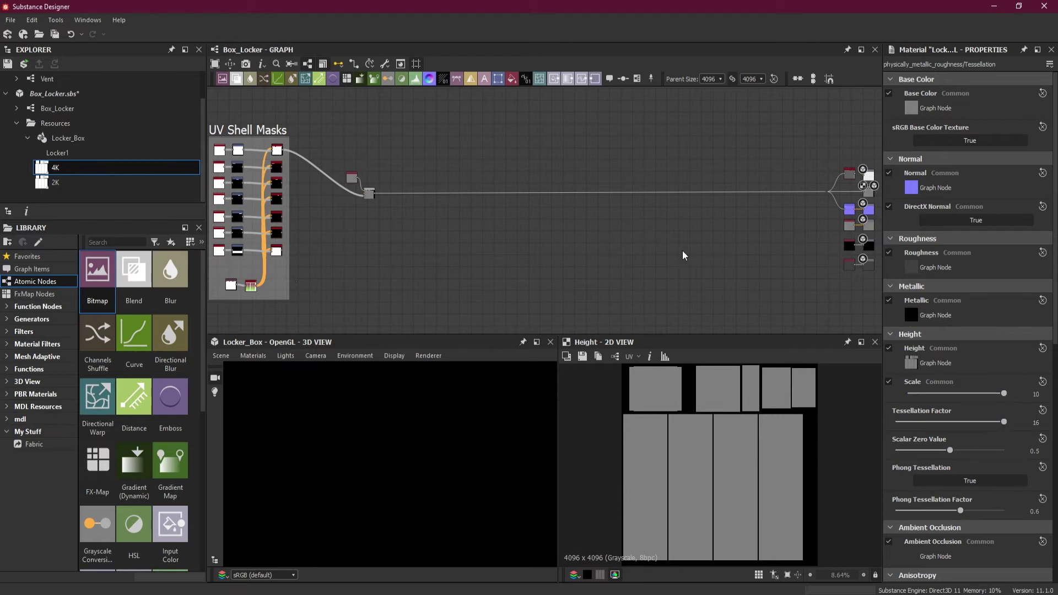
Step: Connect the Ambient Occlusion (HBAO) node's output to the Ambient Occlusion output node
key(f)
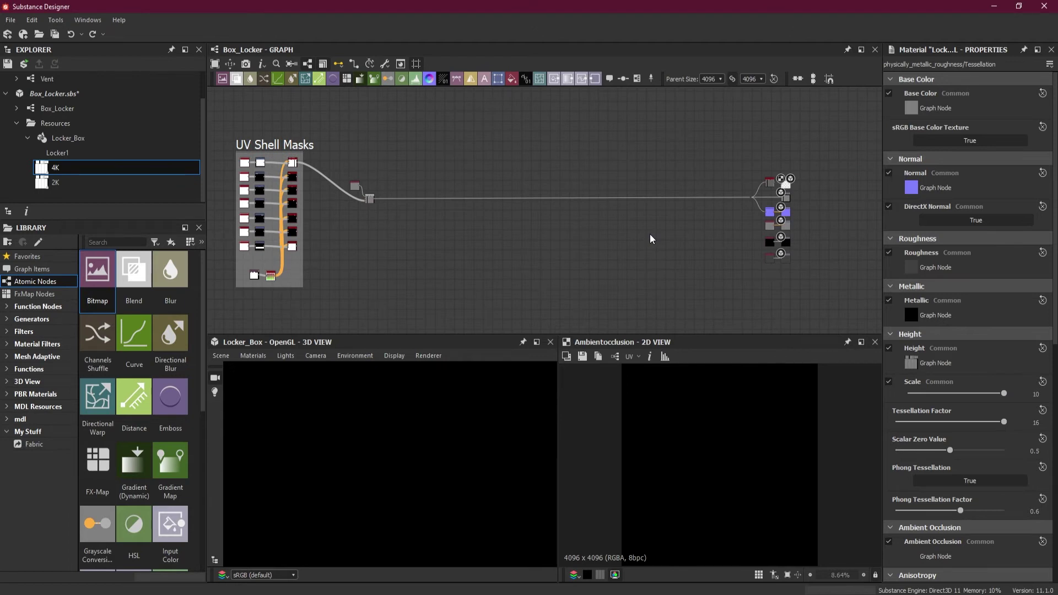
scroll(786, 184, up, 8)
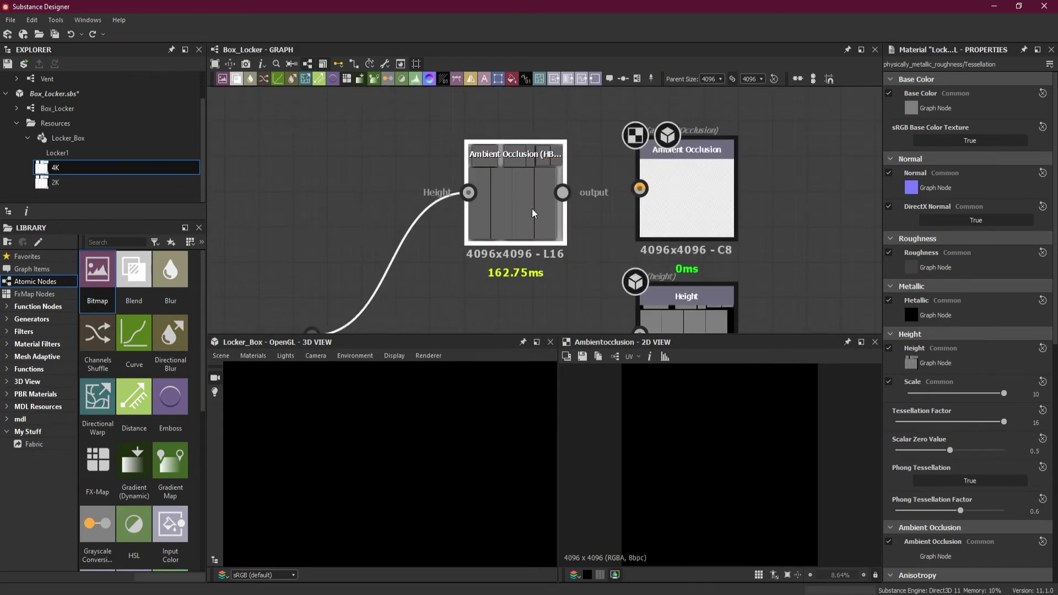
click(531, 204)
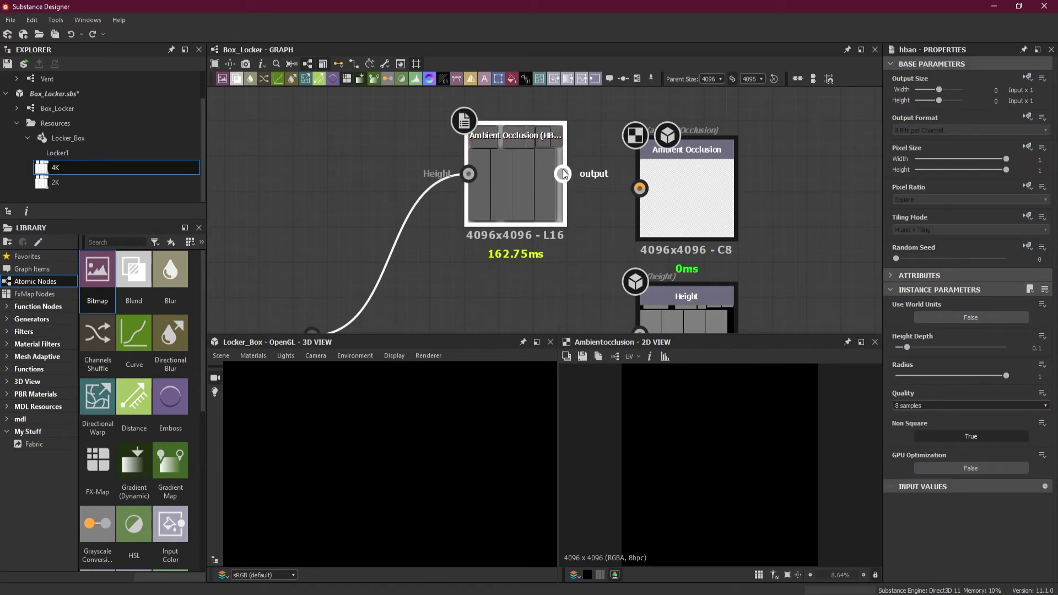
drag(563, 173, 640, 189)
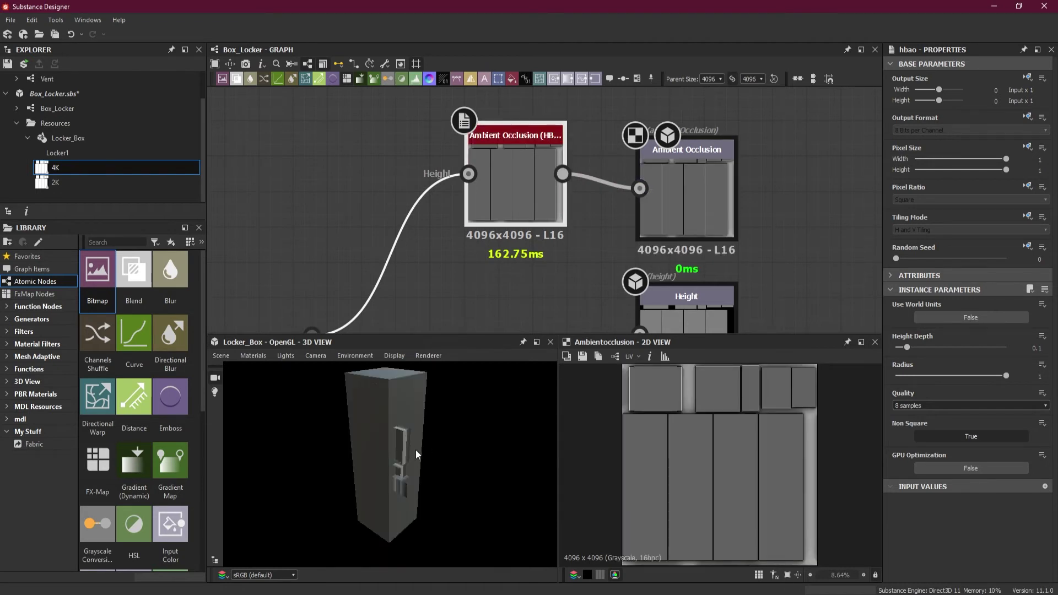
Step: Examine the displaced locker model up close from several sides, focusing on the raised details on its side
scroll(511, 204, down, 8)
middle_drag(412, 279, 603, 258)
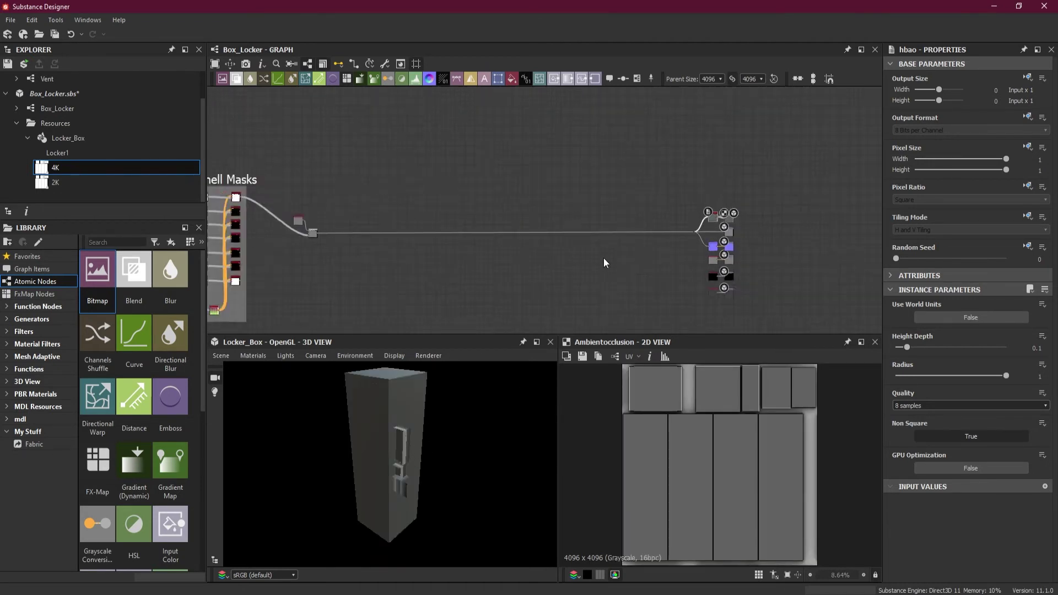
scroll(604, 258, down, 2)
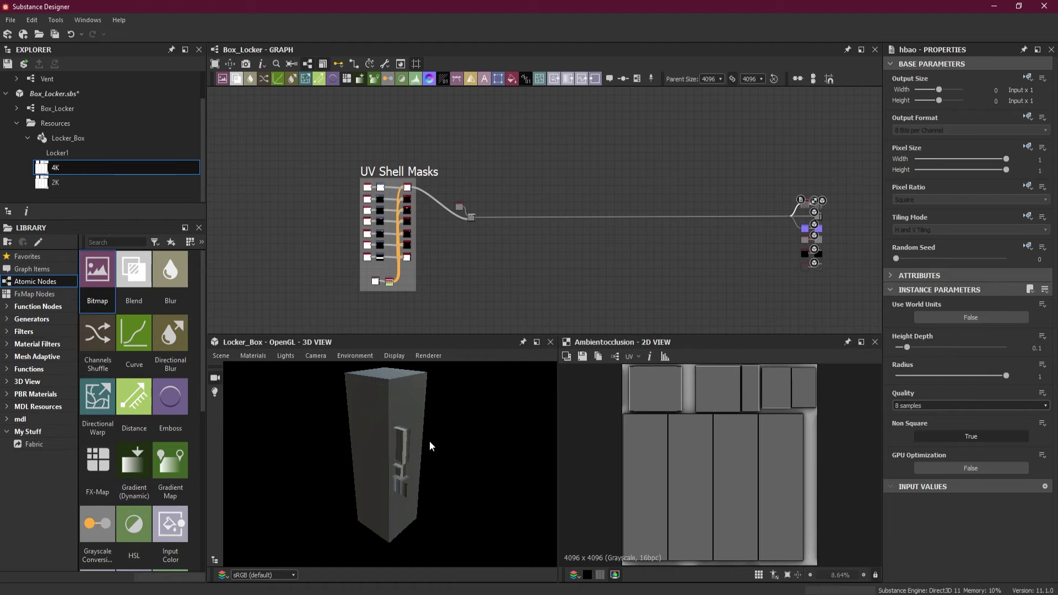
drag(430, 445, 415, 503)
scroll(412, 423, up, 3)
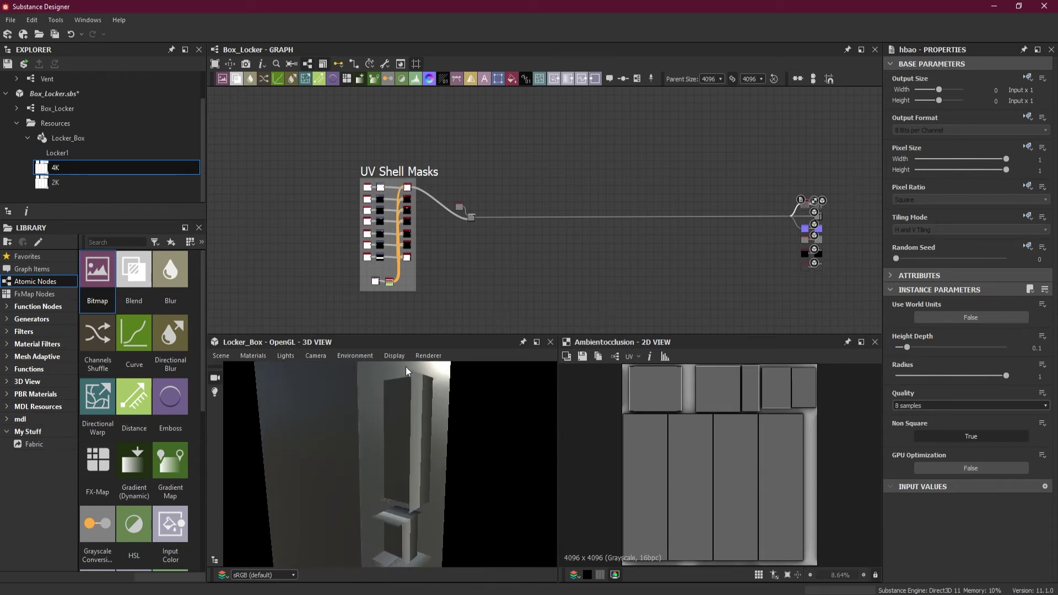
drag(406, 371, 289, 444)
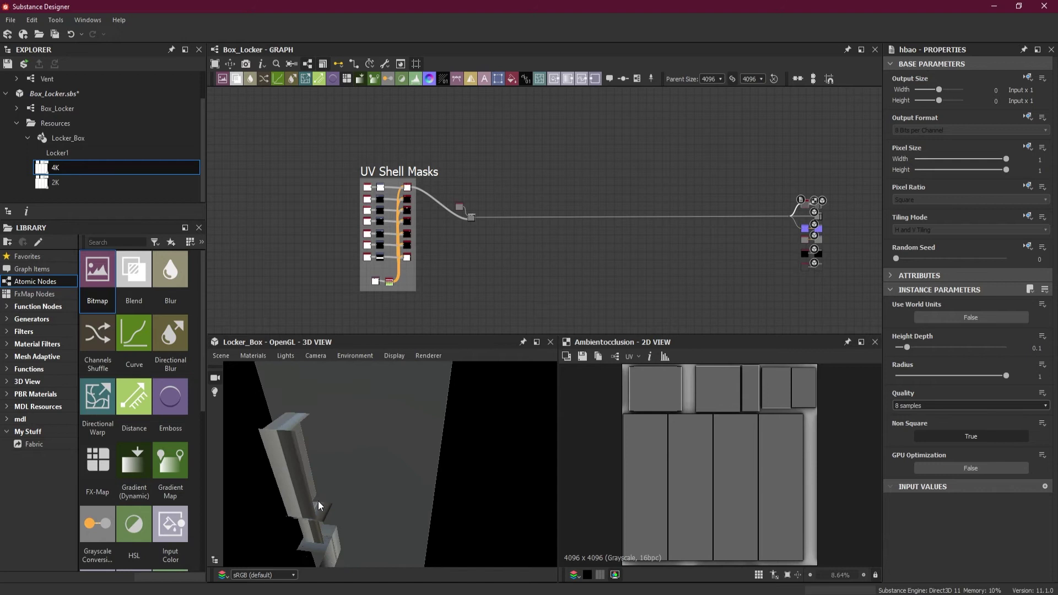
drag(318, 506, 422, 467)
Step: Compare the shell edges in the Blend result and the all-shells Flood Fill to Grayscale mask with the locker model's displacement
scroll(475, 240, up, 5)
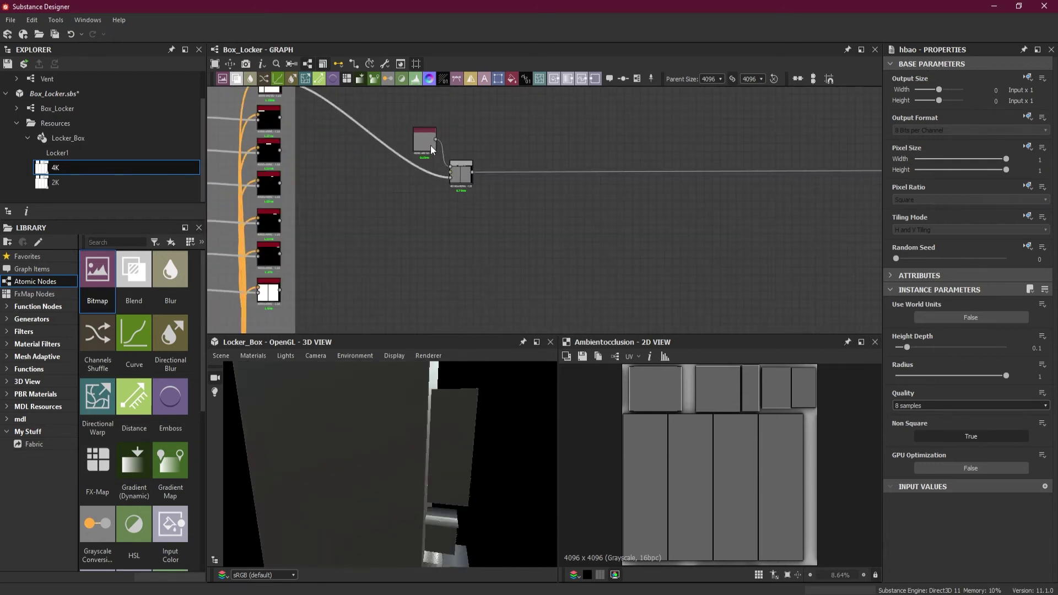
middle_drag(433, 150, 462, 179)
double_click(490, 202)
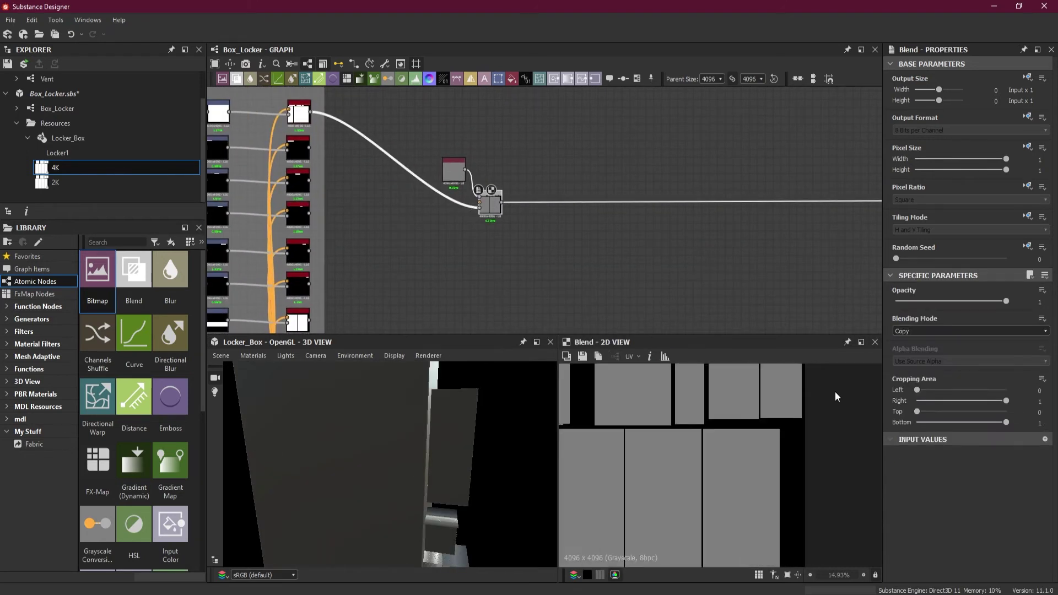
scroll(835, 391, up, 4)
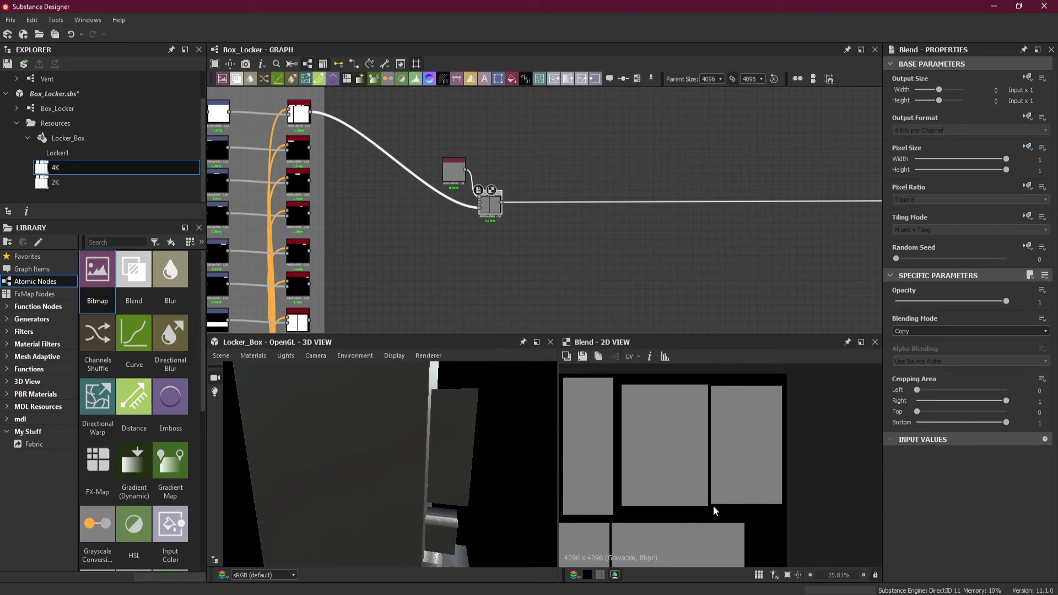
double_click(300, 120)
scroll(760, 396, up, 4)
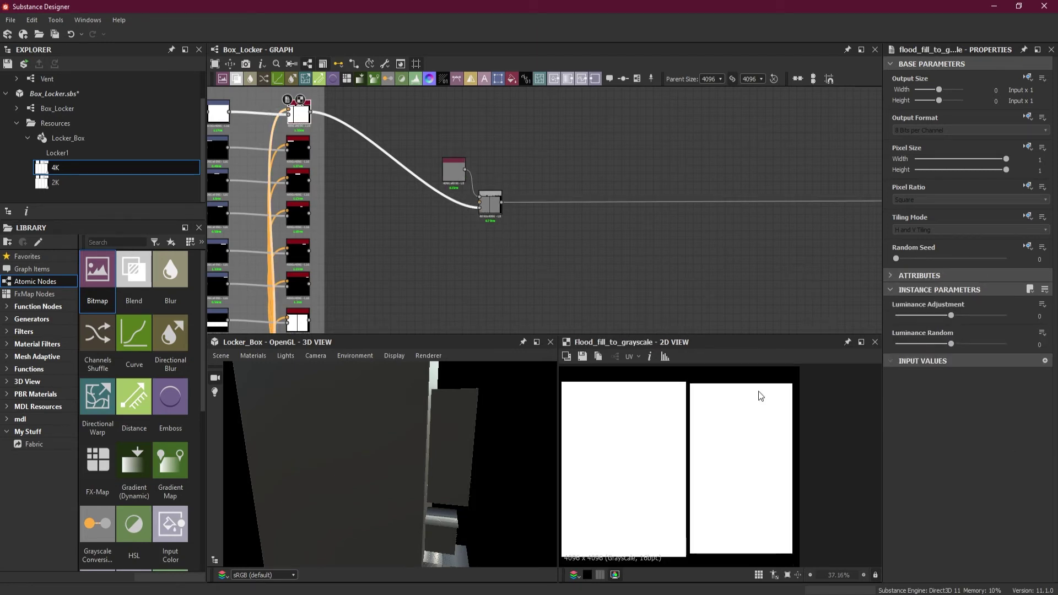
scroll(761, 396, up, 3)
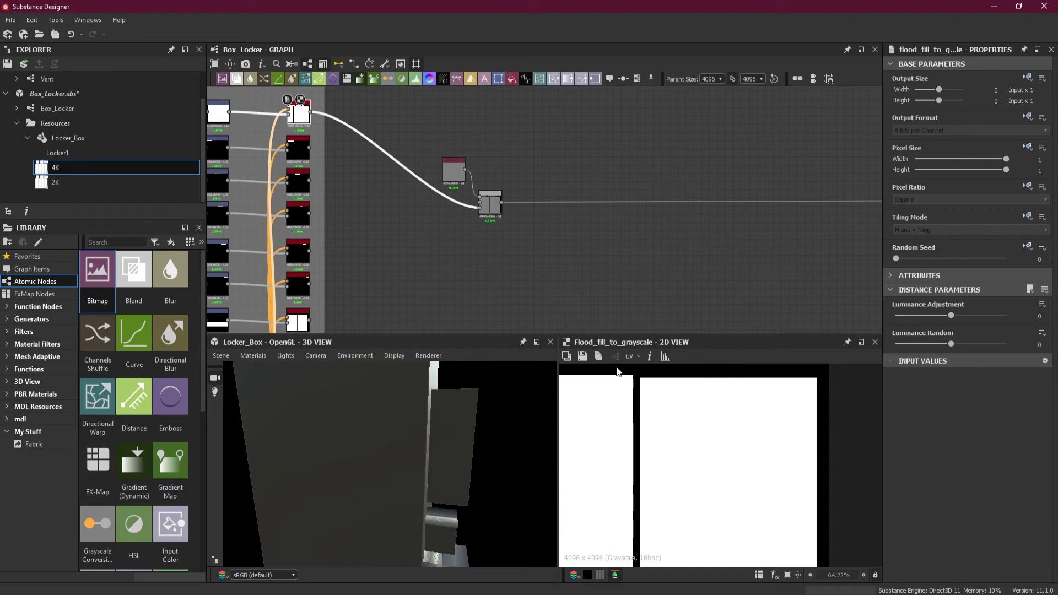
drag(470, 471, 480, 441)
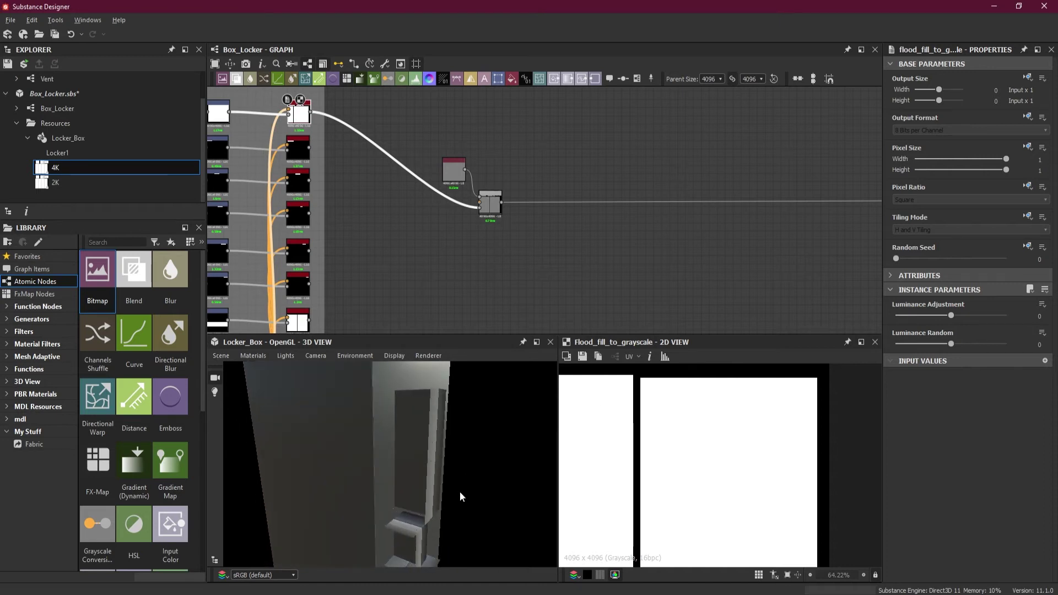
drag(461, 497, 461, 421)
Step: Insert a Blur HQ Grayscale node between the all-shells Flood Fill to Grayscale mask and the Blend, spacing the surrounding nodes apart
scroll(369, 117, up, 1)
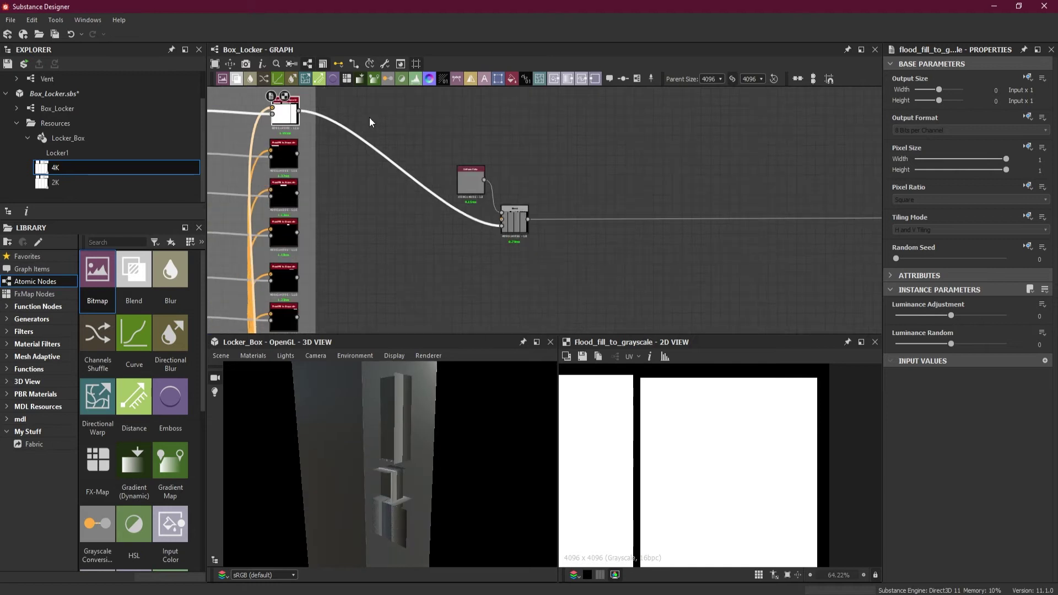
scroll(370, 117, up, 2)
key(space)
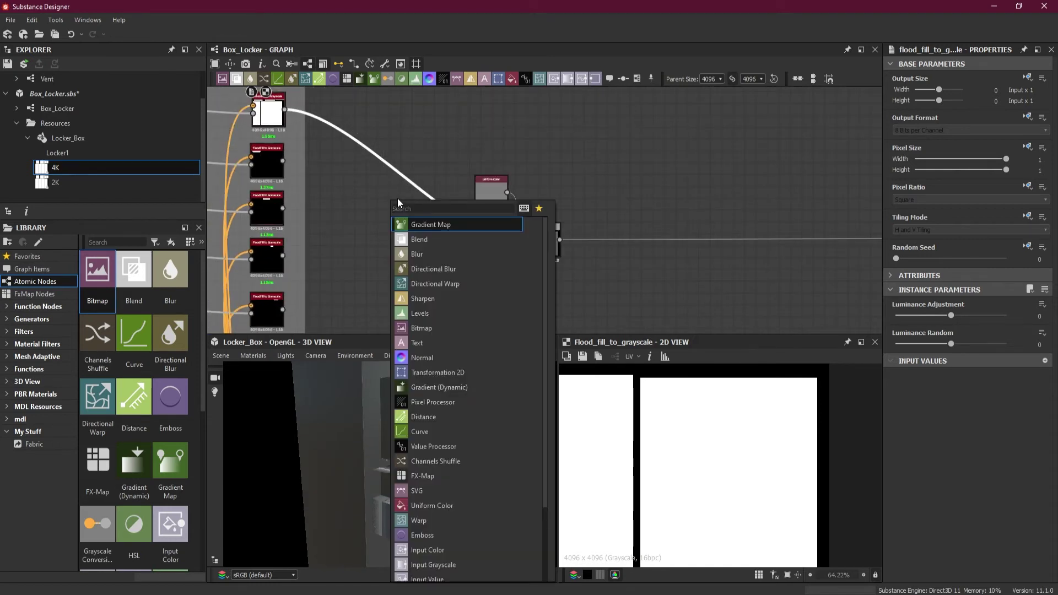
text(g)
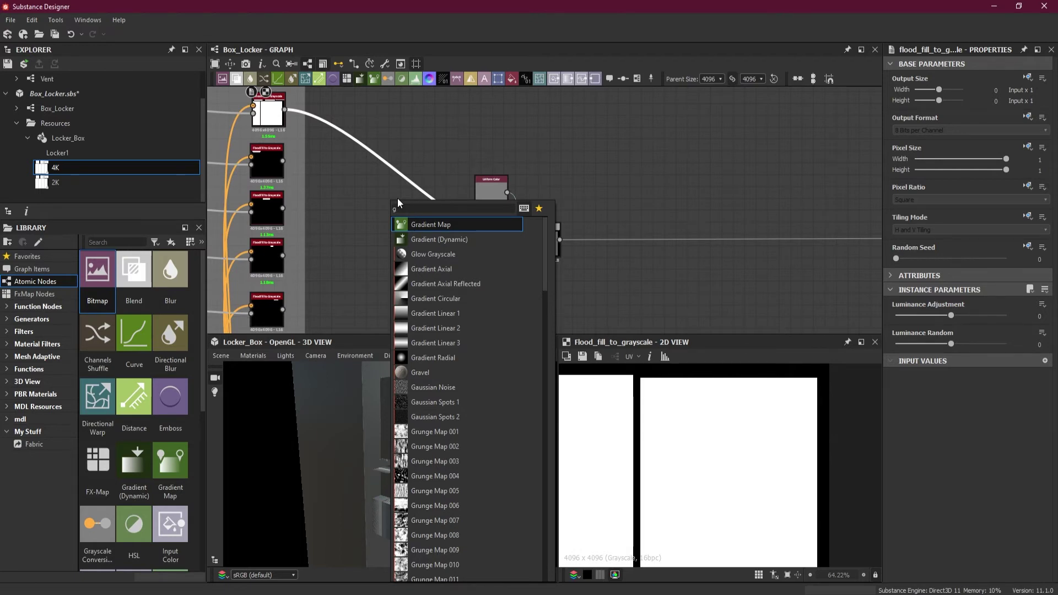
text(u)
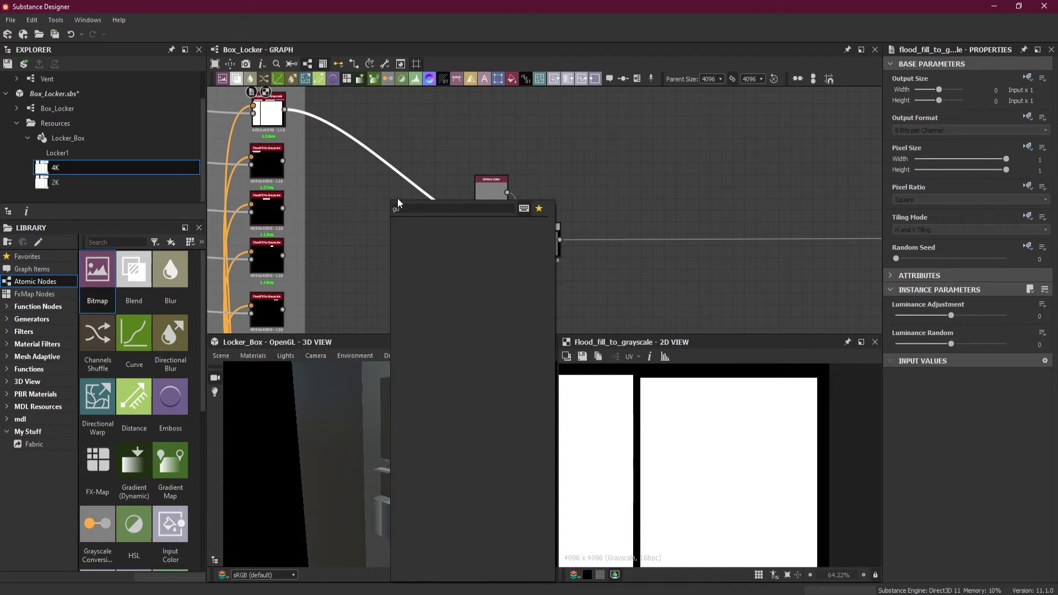
key(BackSpace)
key(BackSpace)
text(blu)
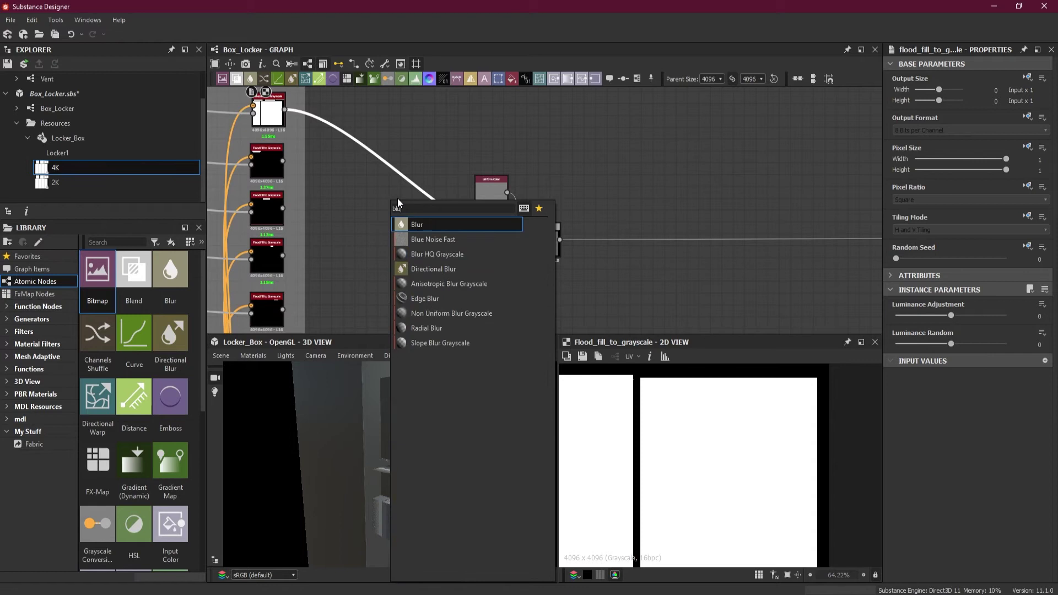
click(471, 254)
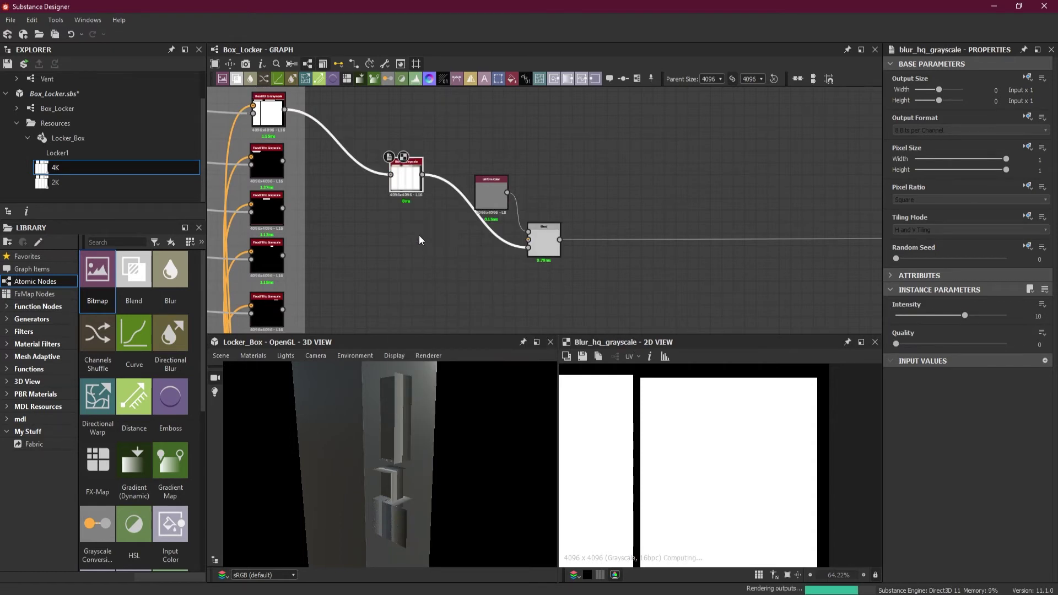
drag(412, 186, 389, 247)
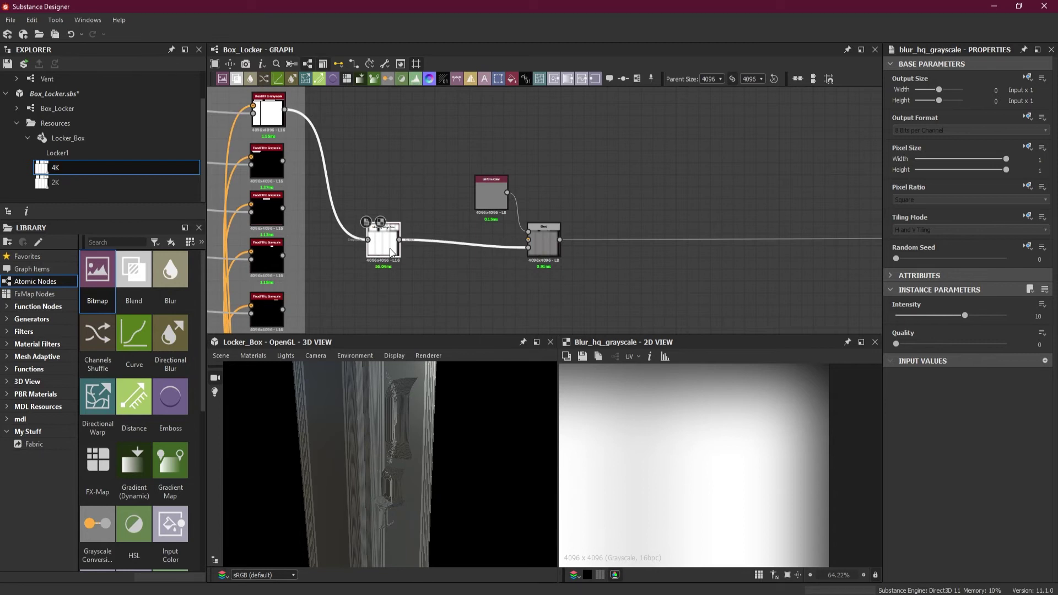
scroll(413, 239, up, 2)
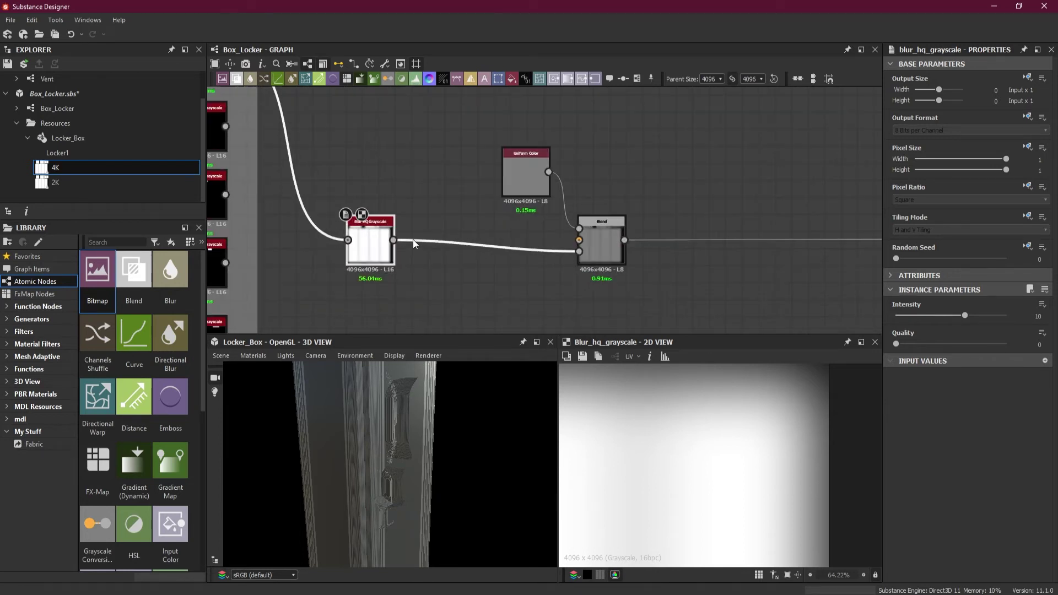
drag(530, 184, 523, 150)
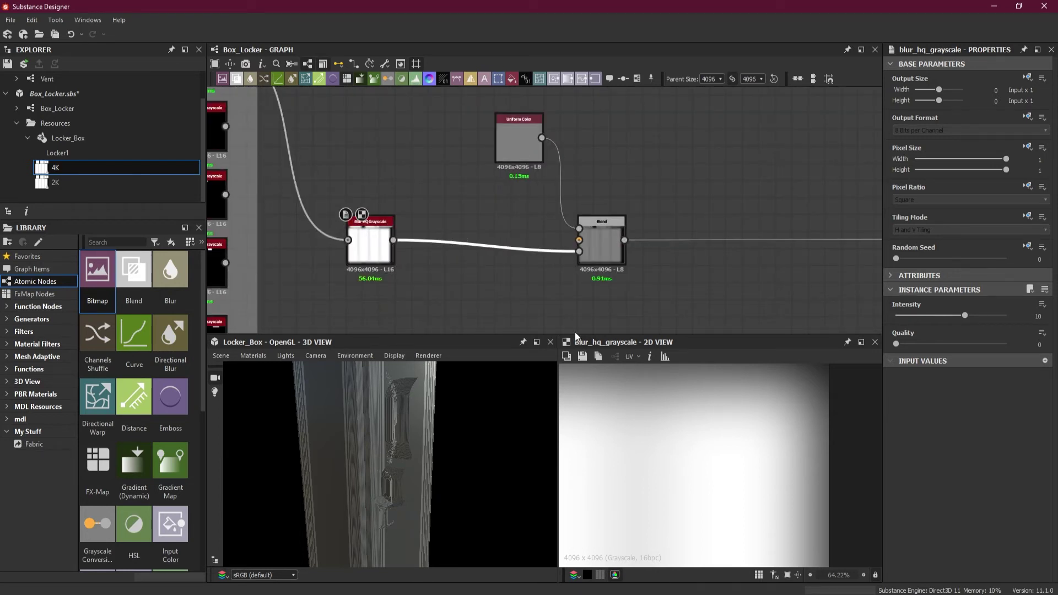
Step: Set the Blend node's Output Format to Absolute with 16 Bits per Channel
drag(399, 413, 461, 381)
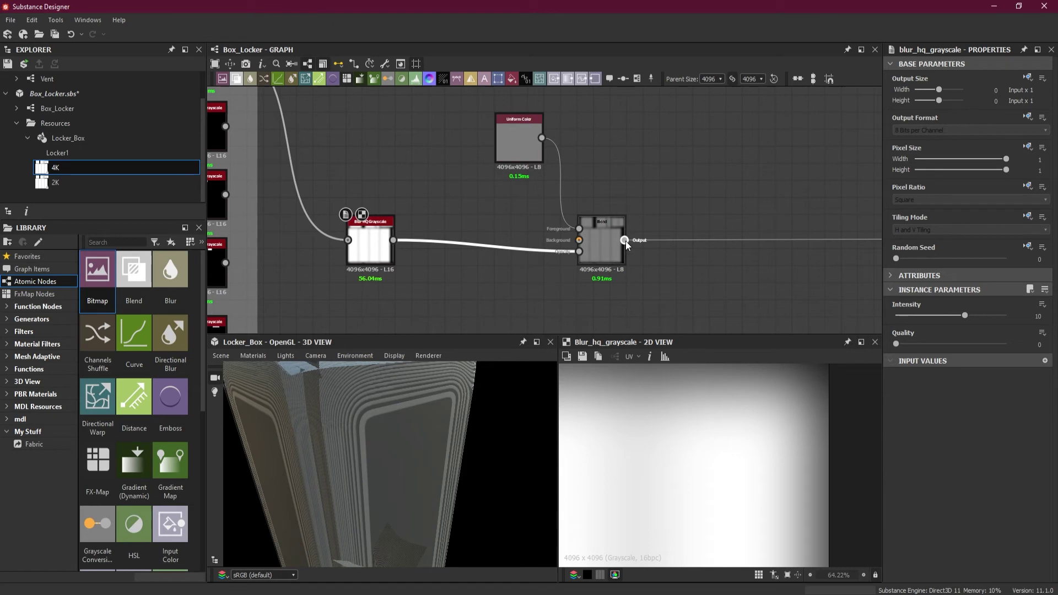
scroll(626, 240, up, 1)
drag(485, 399, 366, 445)
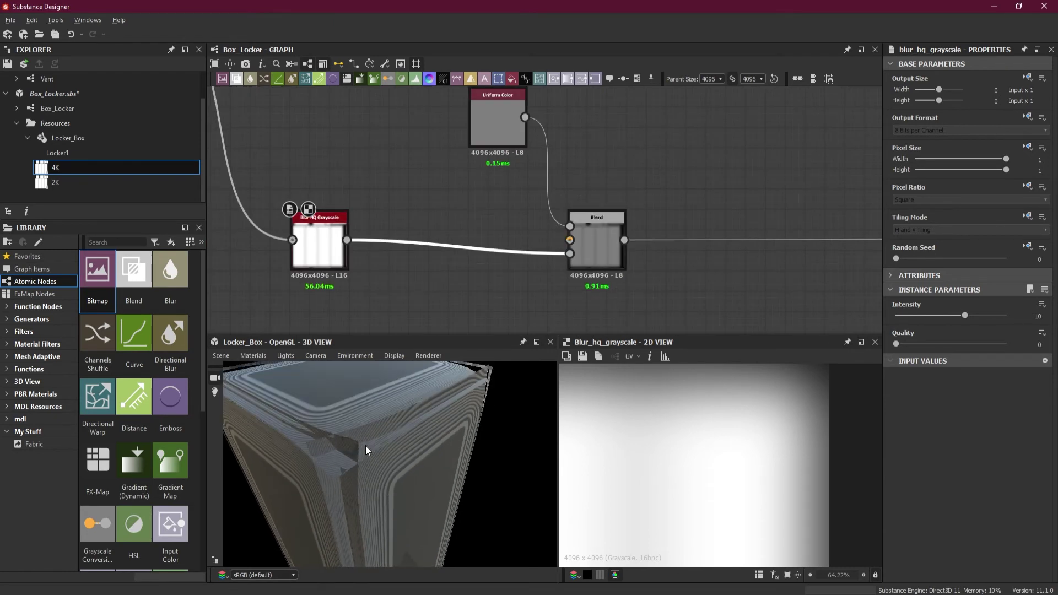
scroll(578, 283, up, 2)
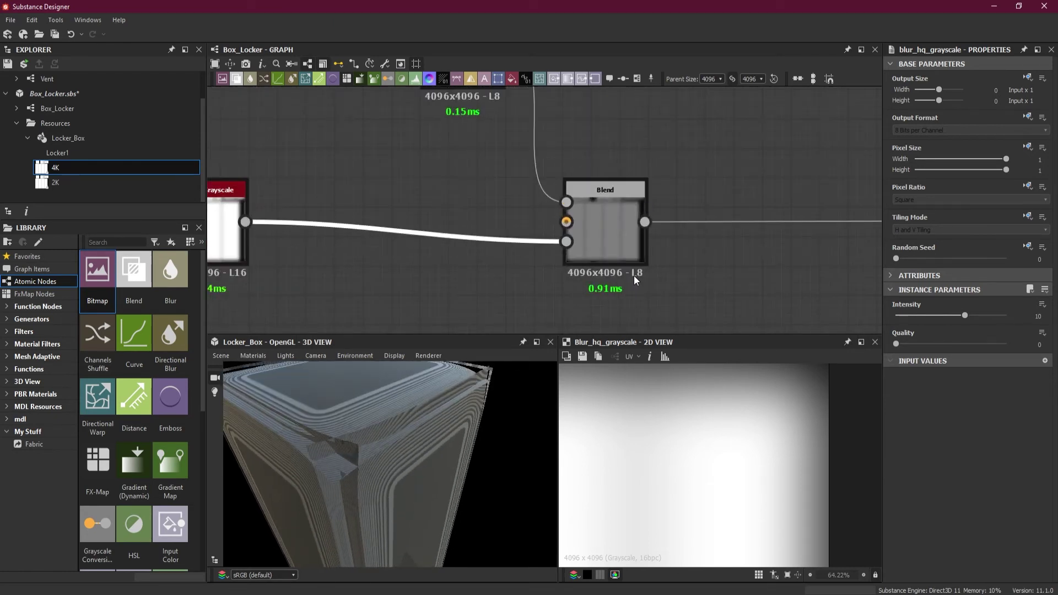
scroll(636, 274, down, 2)
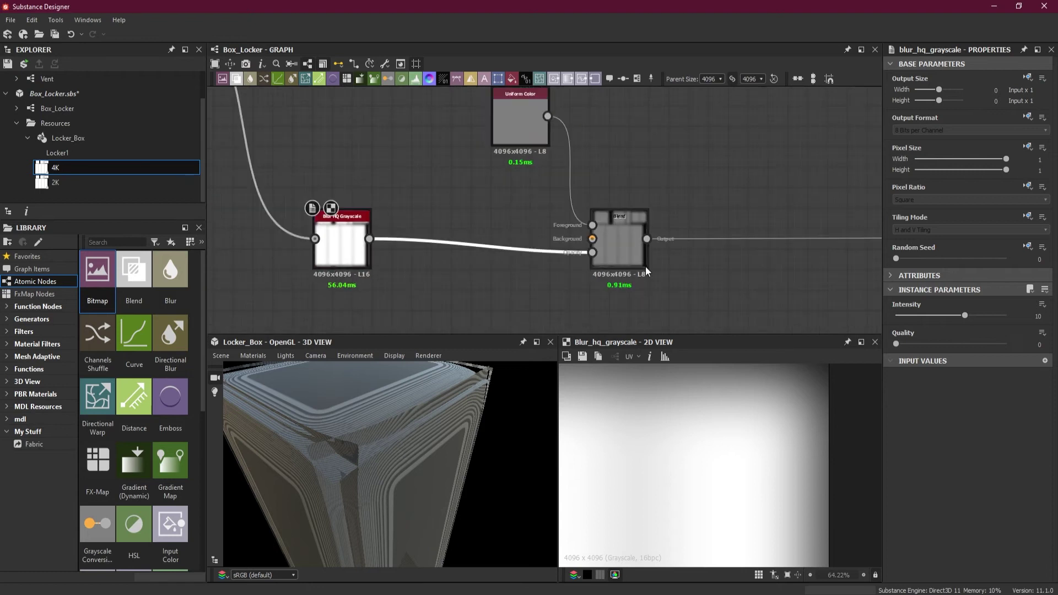
click(633, 242)
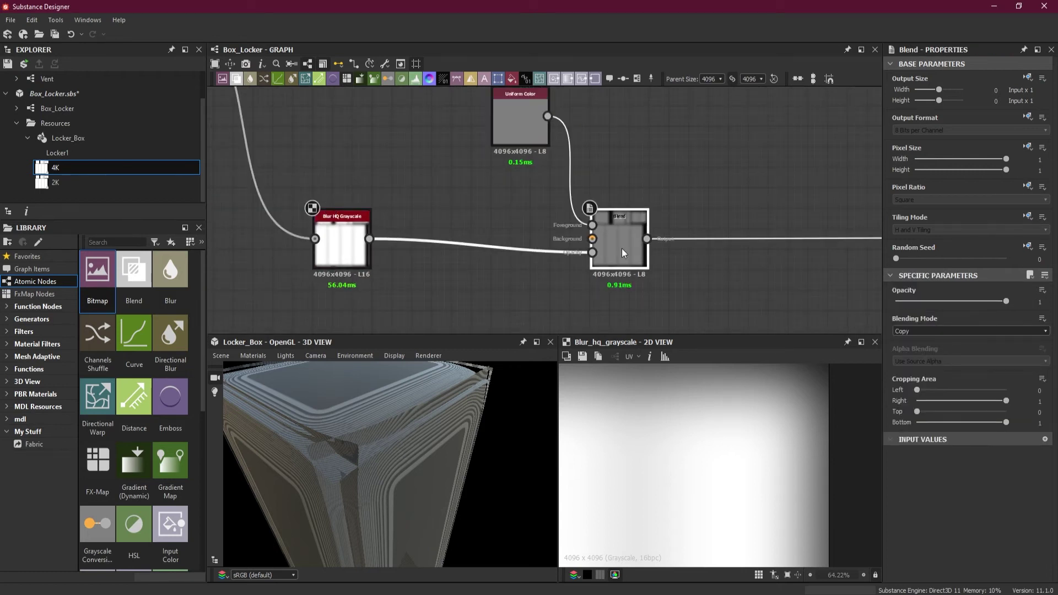
click(1030, 118)
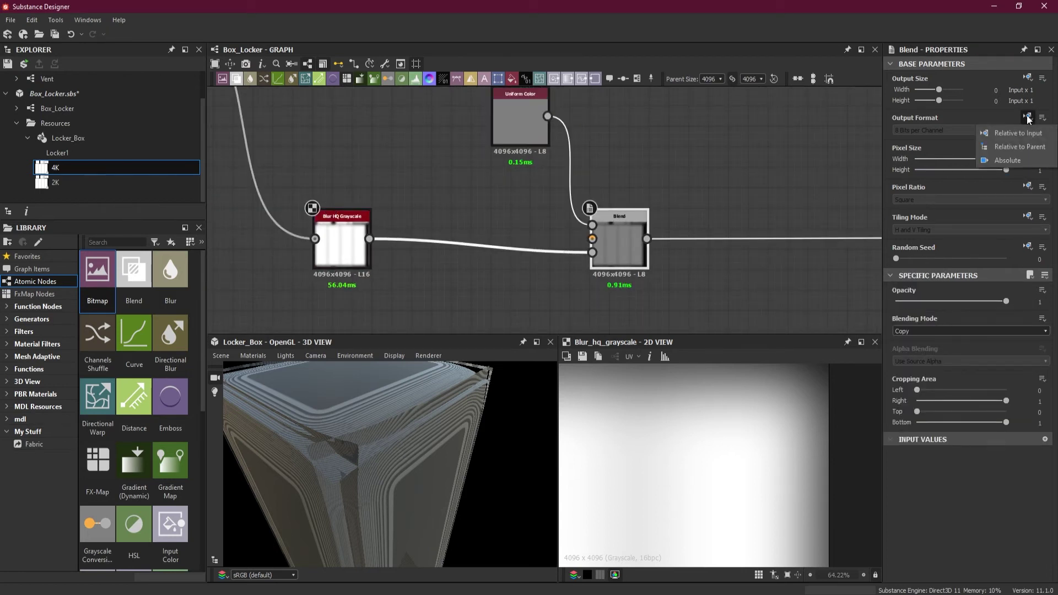
click(1016, 159)
click(945, 130)
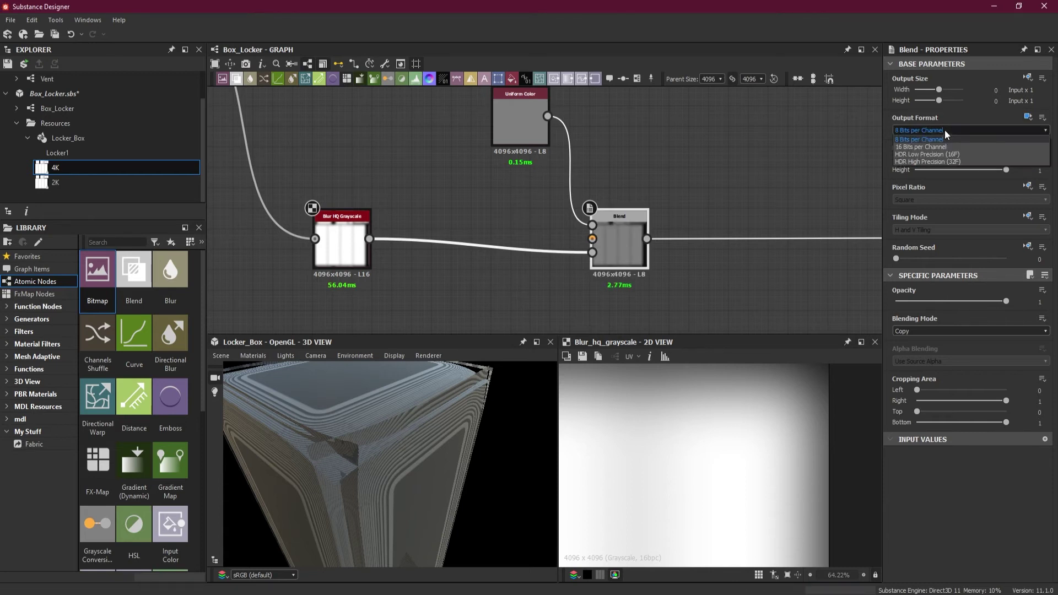
click(943, 146)
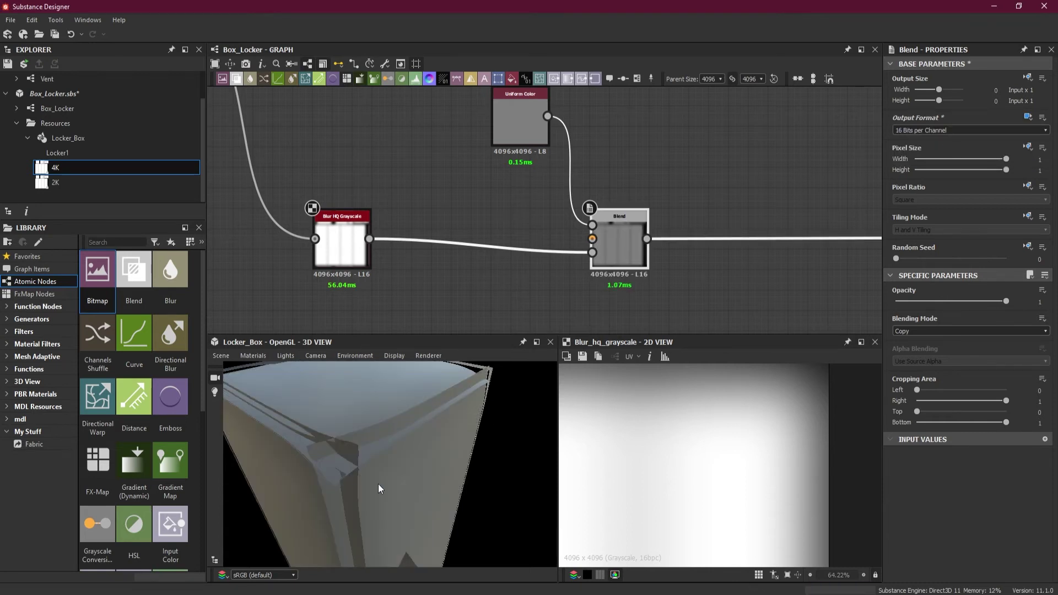
Step: Set the Blur HQ Grayscale node's Quality to 1 and Intensity to 0.8, and check the softened shell edges
drag(396, 467, 422, 355)
click(342, 242)
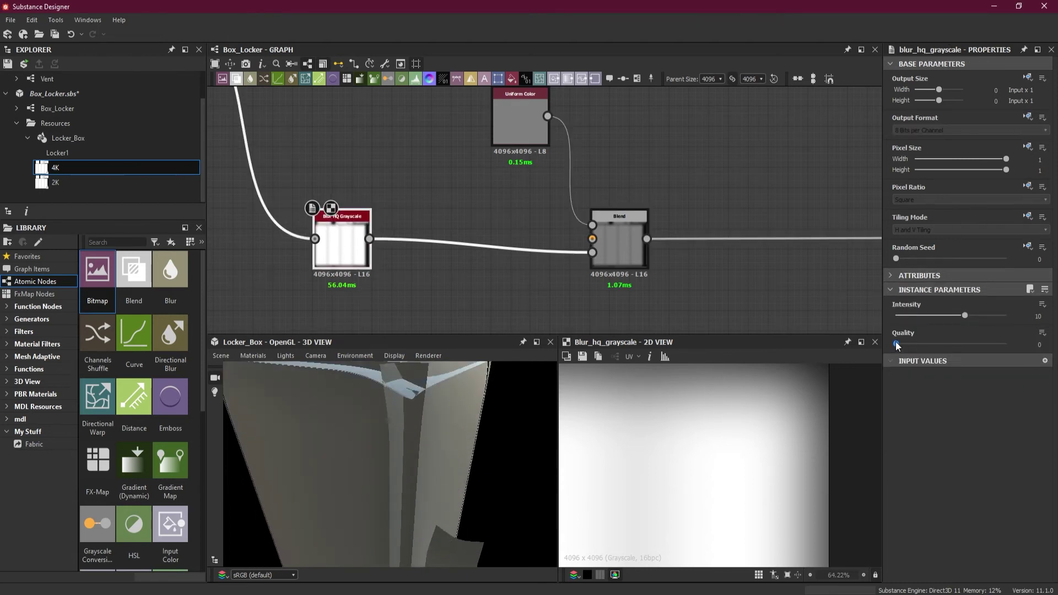
drag(897, 345, 1033, 342)
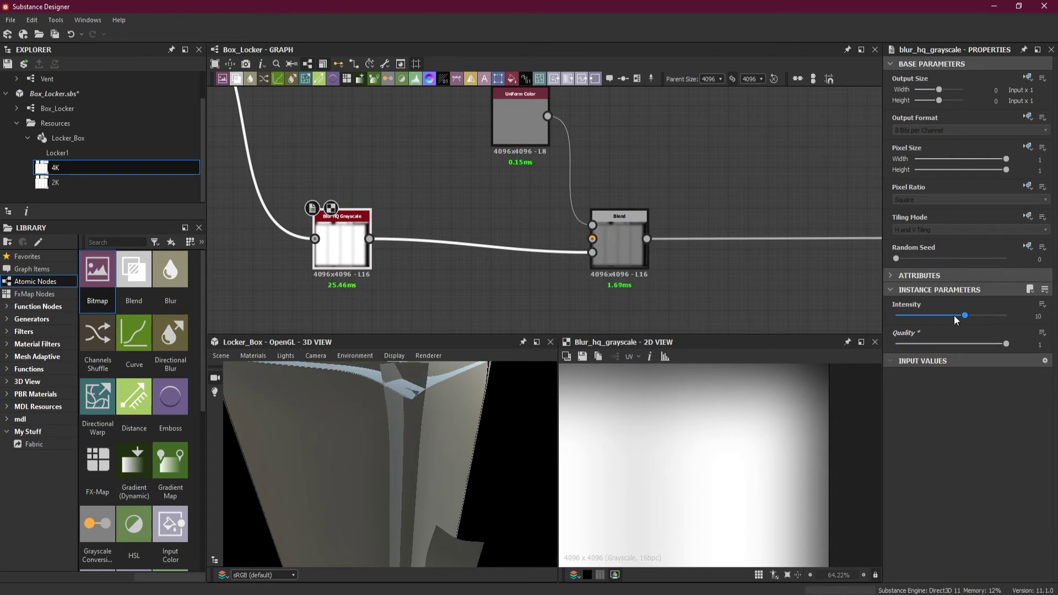
drag(964, 315, 902, 315)
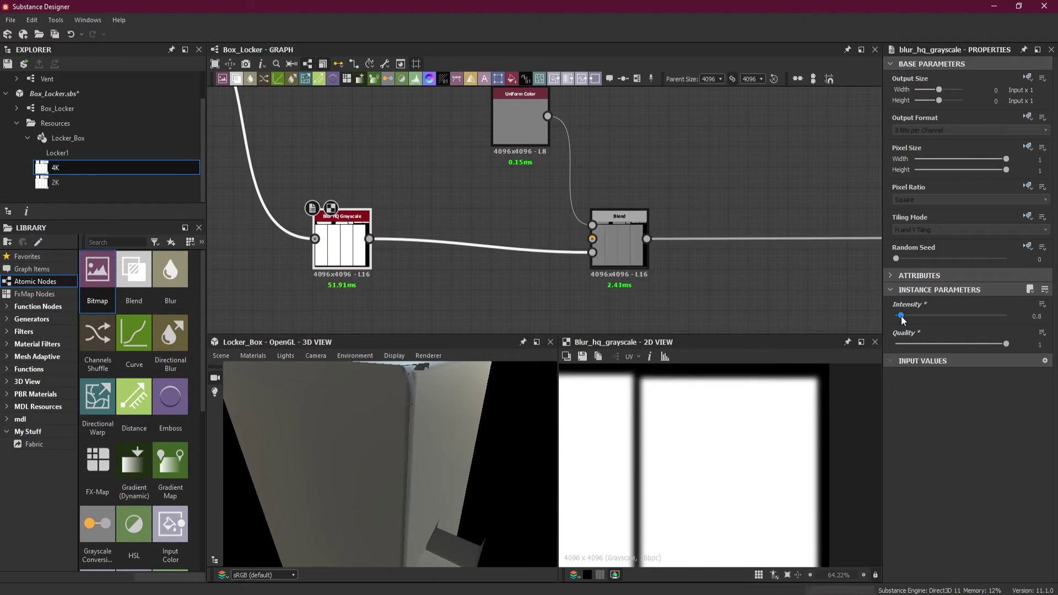
drag(409, 452, 545, 412)
scroll(826, 369, up, 7)
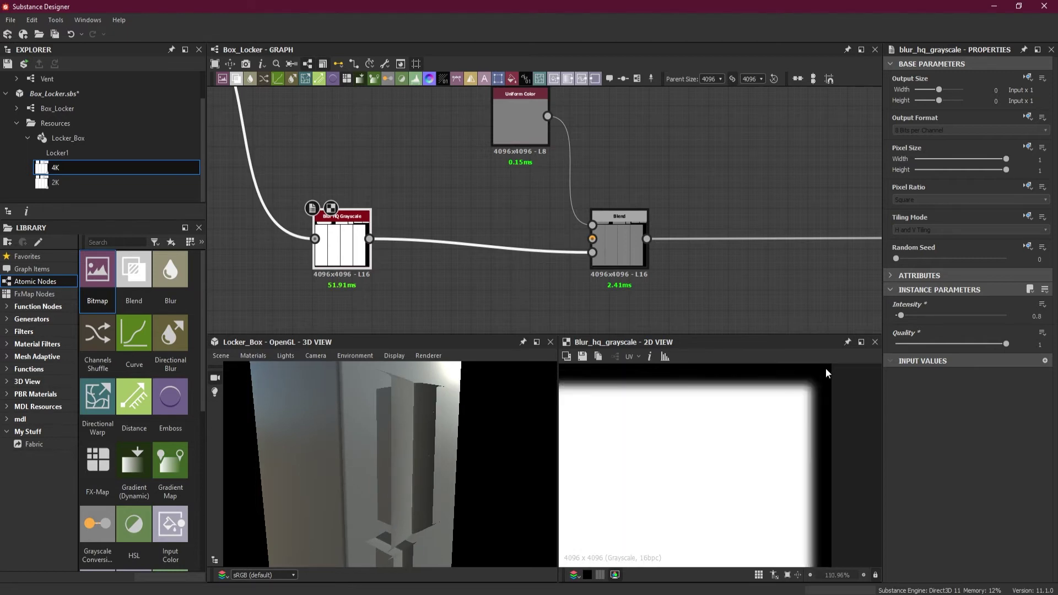
scroll(833, 386, down, 2)
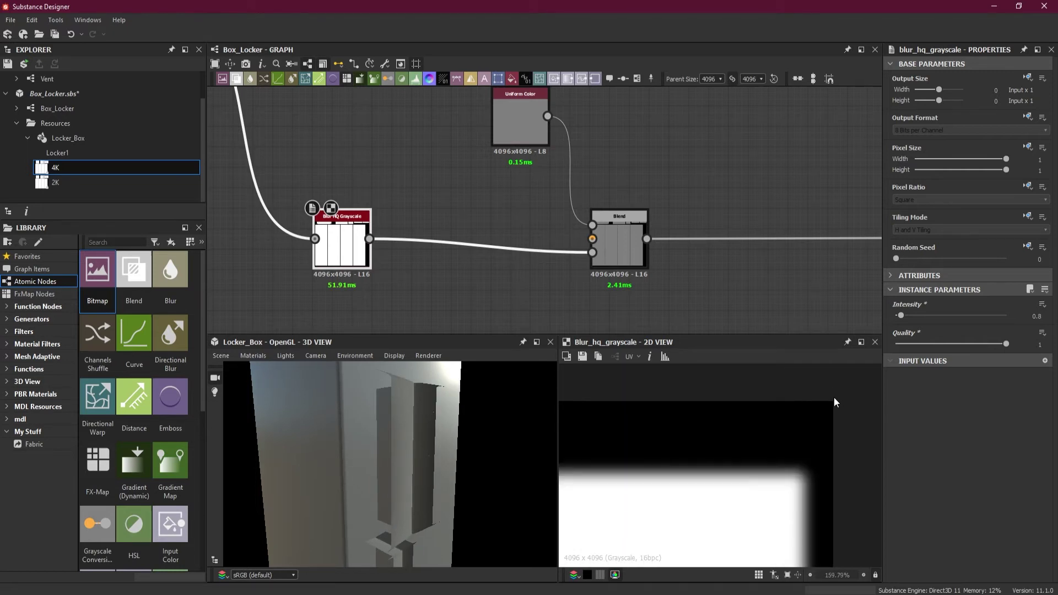
scroll(802, 461, up, 2)
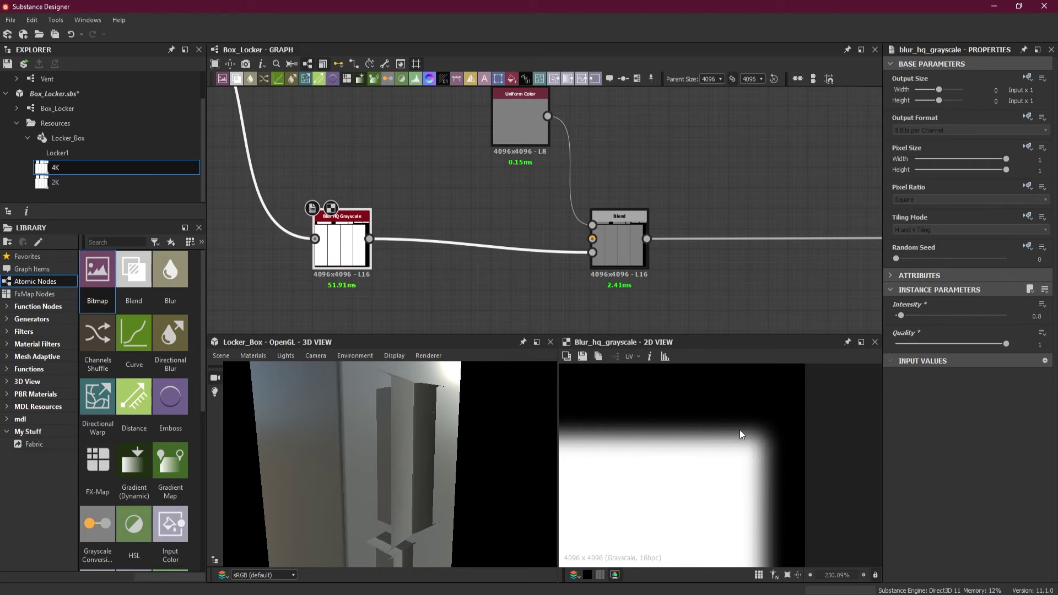
Step: Insert a Levels node between Blur HQ Grayscale and Blend, lowering its white input level to about a third of the range
drag(425, 196, 466, 271)
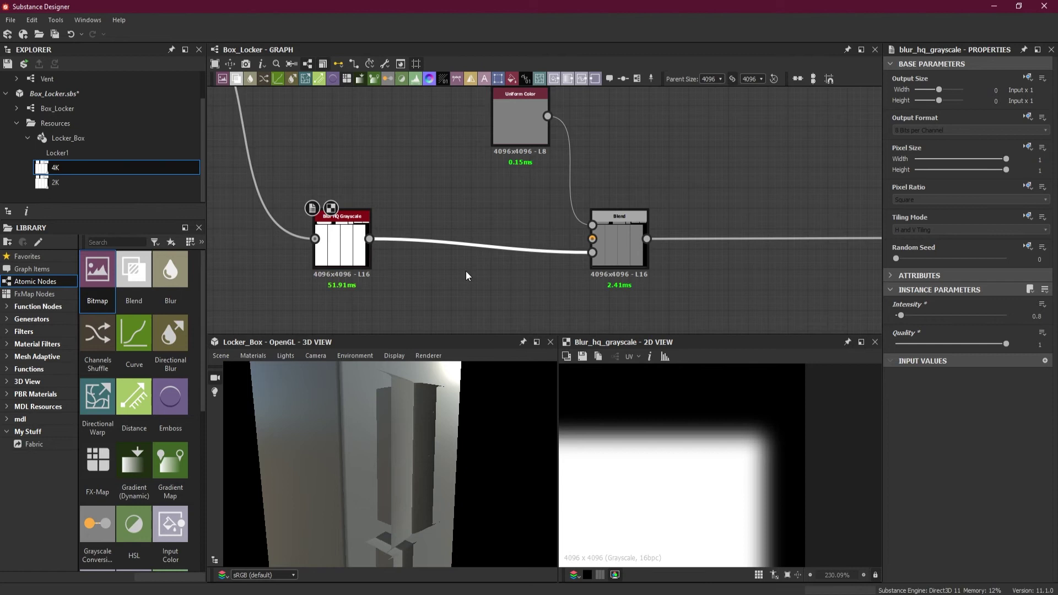
key(space)
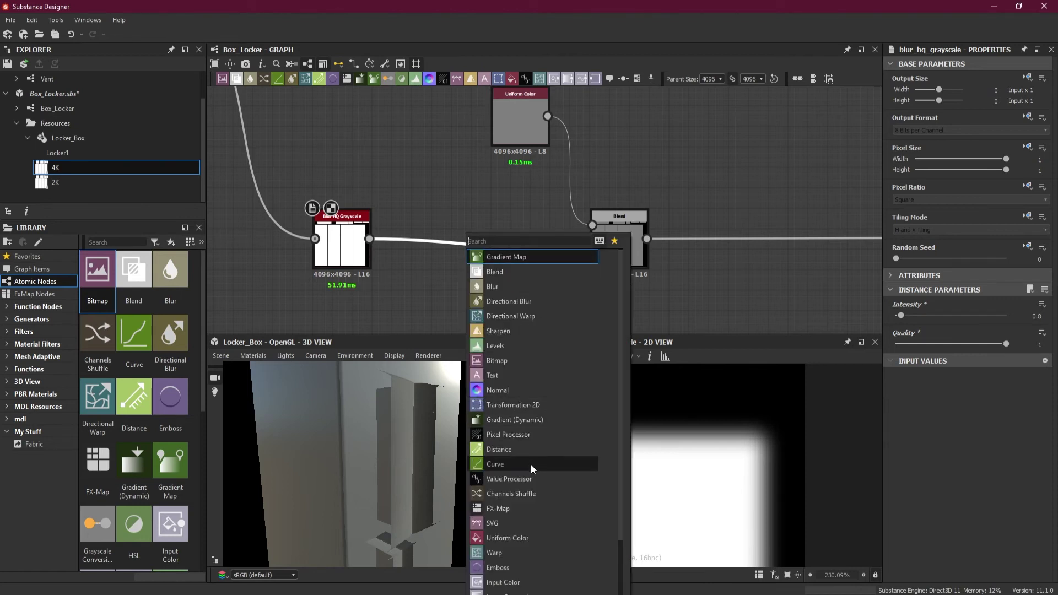
click(531, 347)
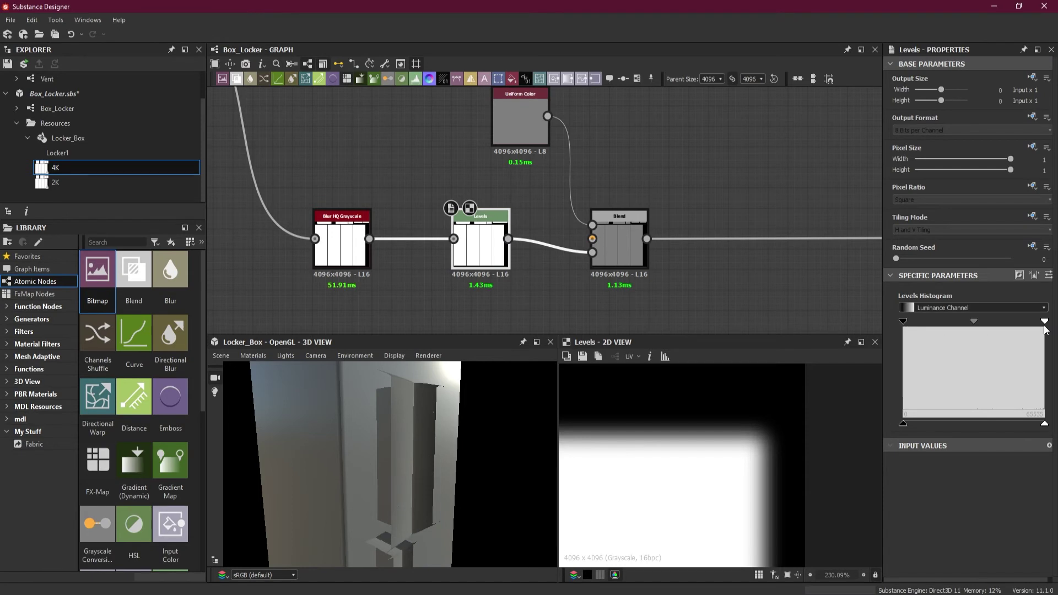
drag(1044, 322, 947, 323)
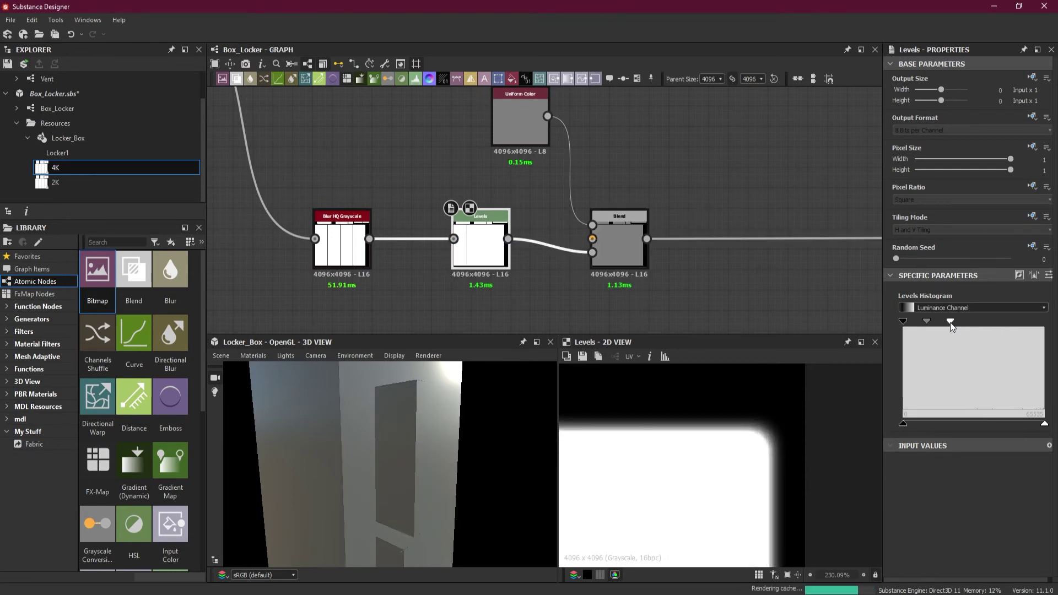
drag(374, 438, 413, 427)
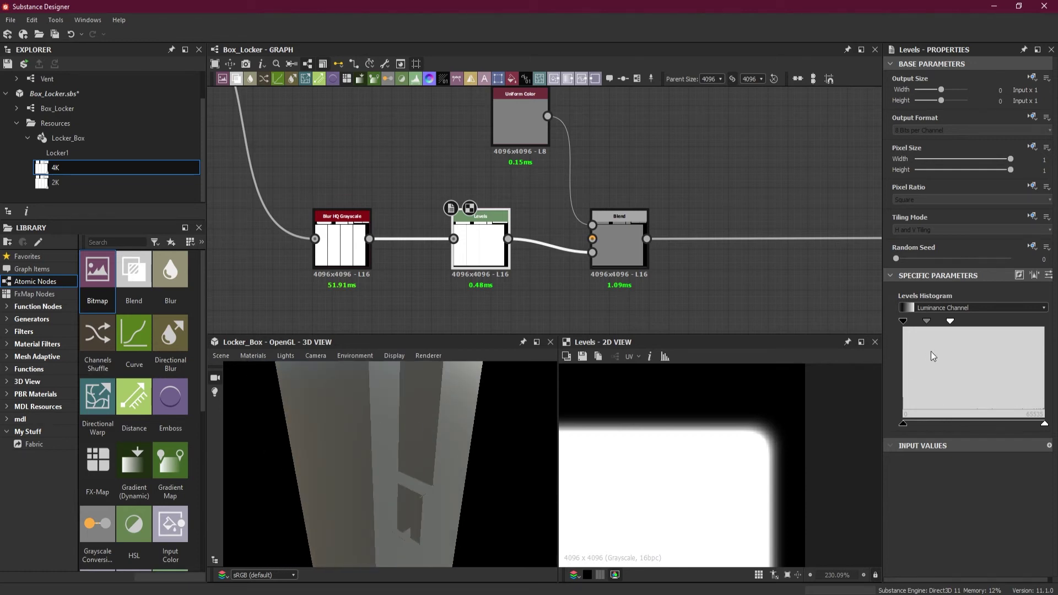
mouse_move(437, 464)
mouse_down()
mouse_move(431, 508)
mouse_move(449, 459)
mouse_up()
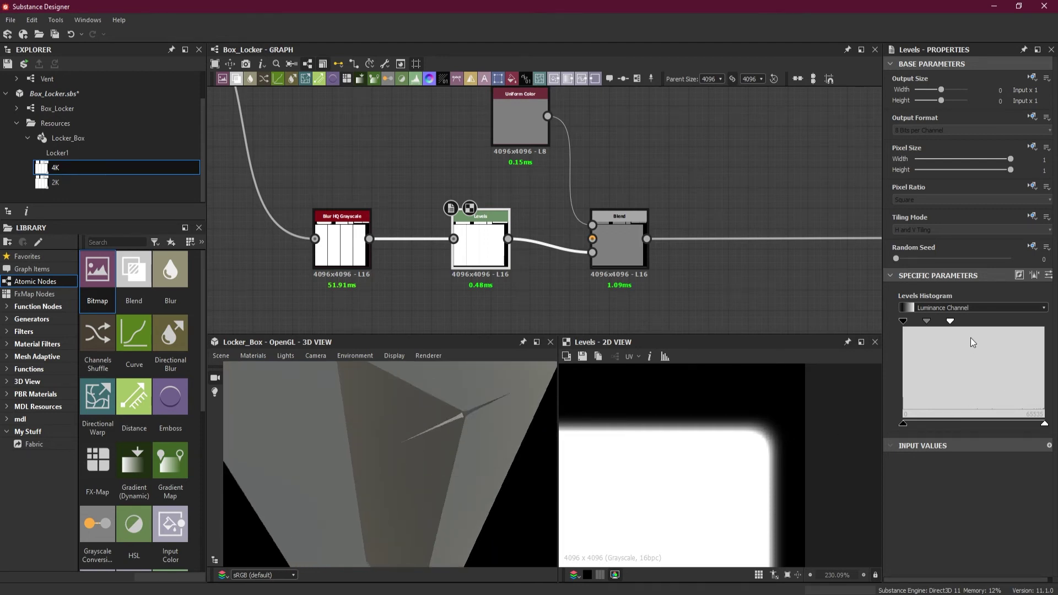
Step: Sharpen the Levels mask by lowering the white input further and raising the black input to just below it, giving crisp rounded corners
drag(950, 322, 929, 322)
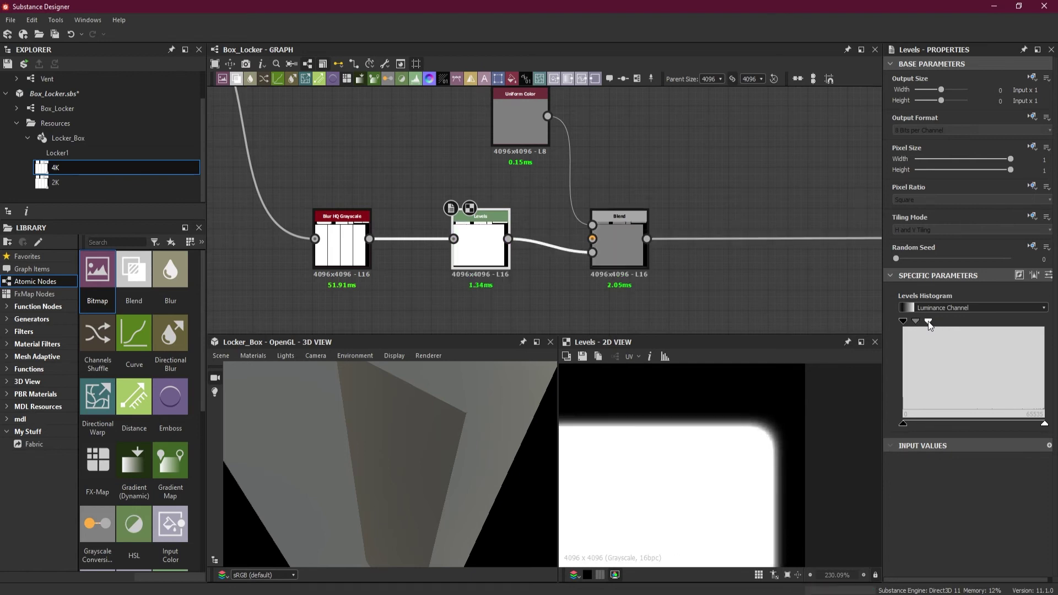
drag(461, 438, 922, 325)
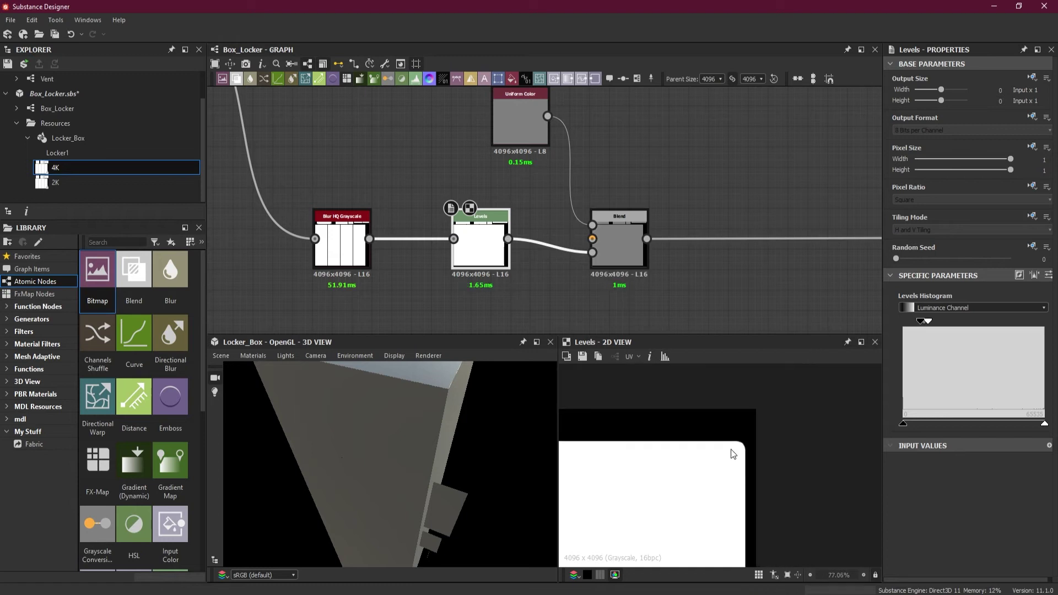
scroll(731, 449, down, 6)
scroll(678, 448, up, 1)
middle_drag(678, 449, 696, 464)
scroll(697, 466, up, 1)
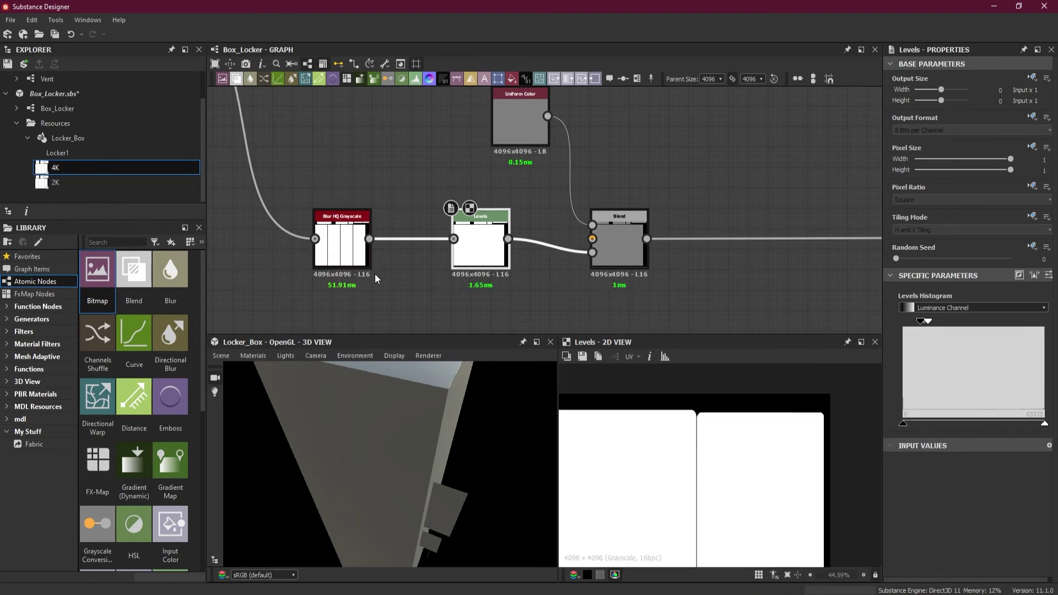
Step: Preview the unblurred all-shells Flood Fill to Grayscale mask and examine the gap between its shells
middle_drag(376, 262, 443, 269)
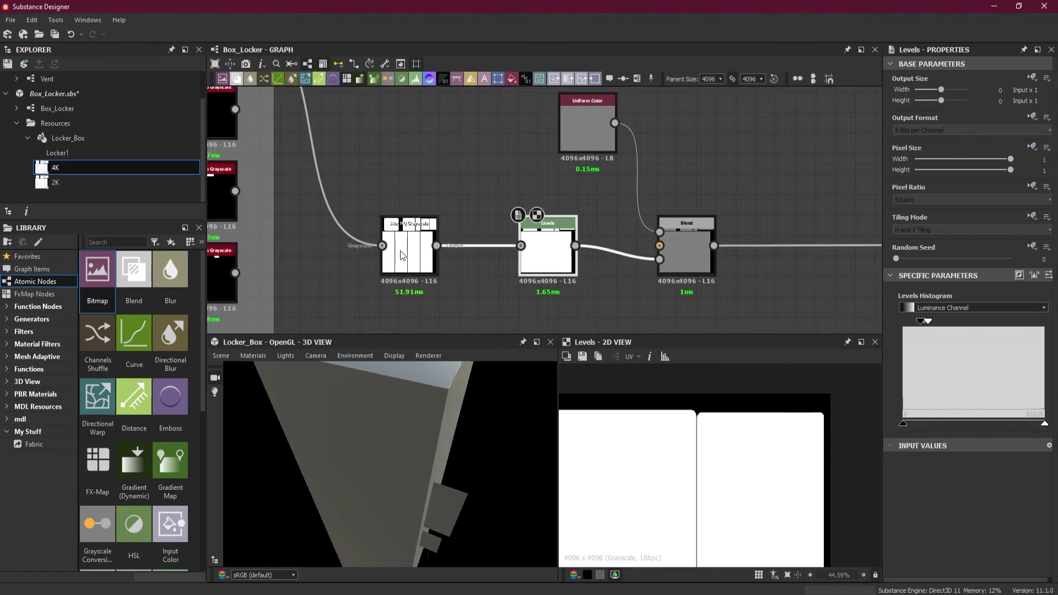
scroll(437, 185, down, 3)
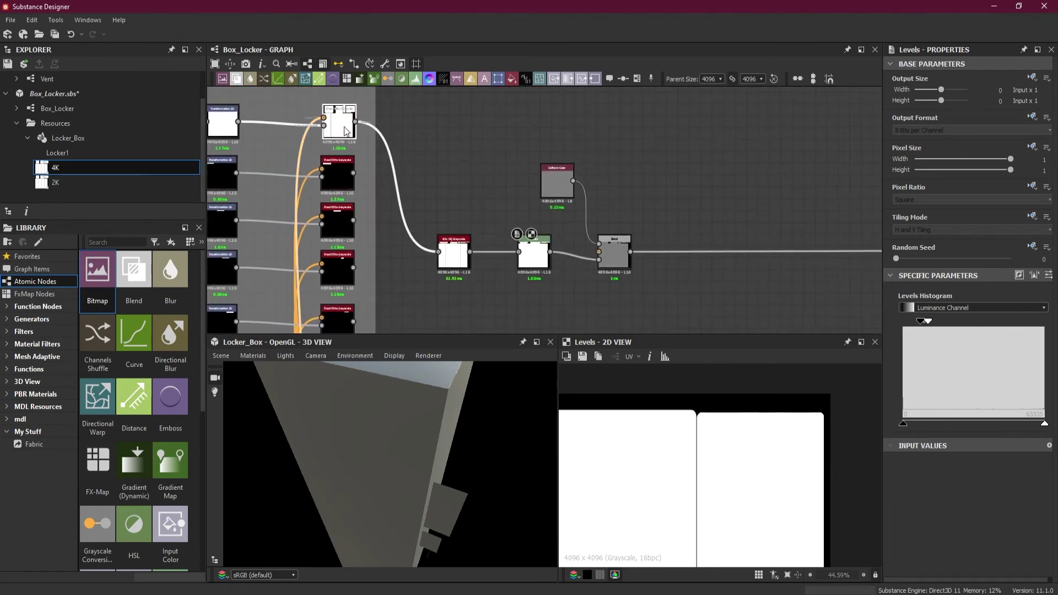
double_click(345, 131)
scroll(679, 422, up, 5)
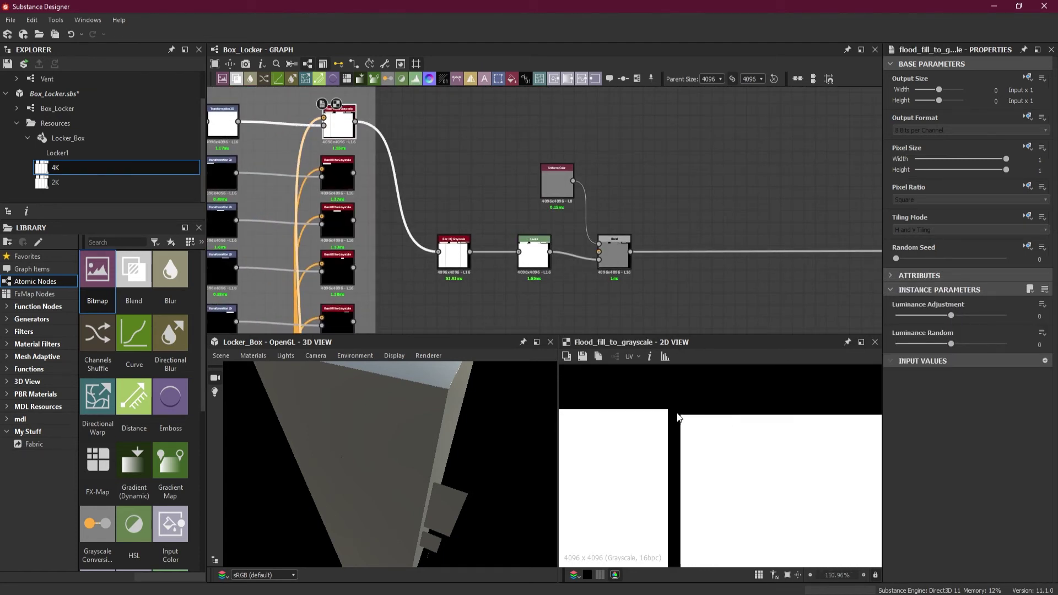
Step: Compare the unblurred all-shells mask with the Levels result, and examine the locker's front edge on the 3D model
double_click(535, 260)
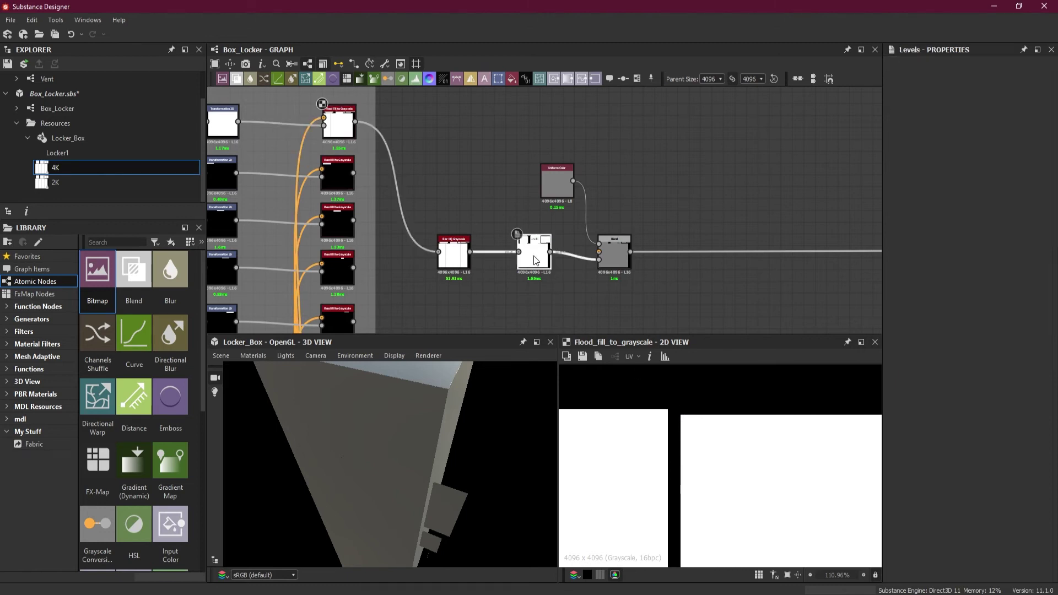
double_click(346, 132)
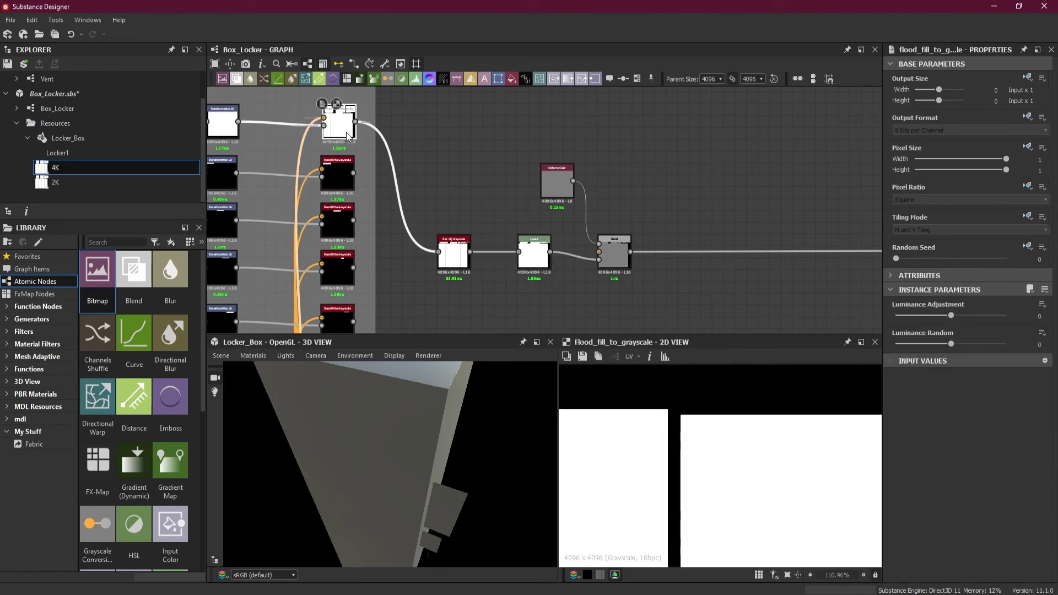
double_click(532, 263)
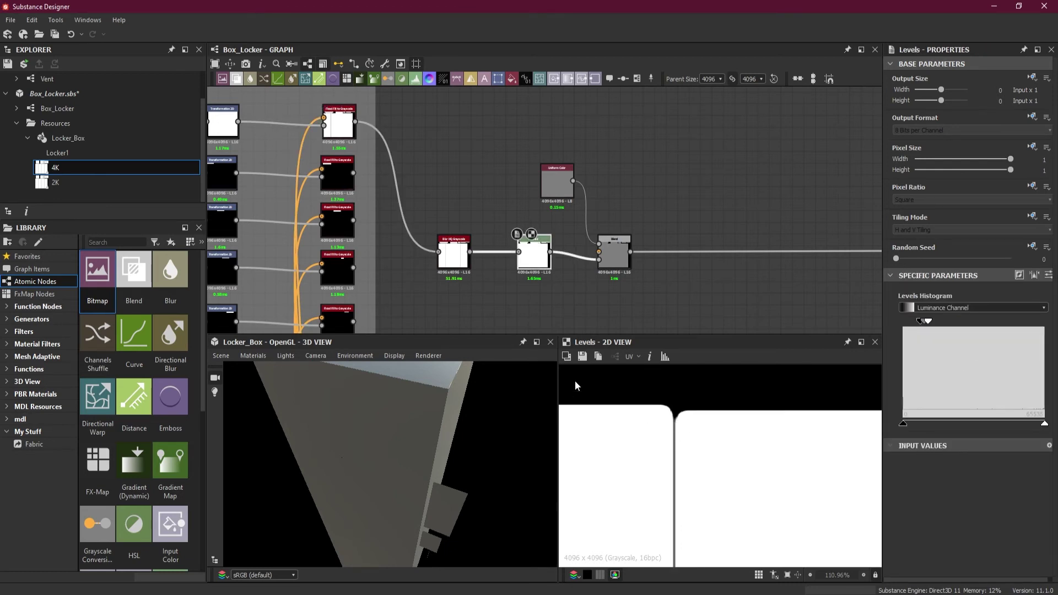
drag(450, 502, 440, 481)
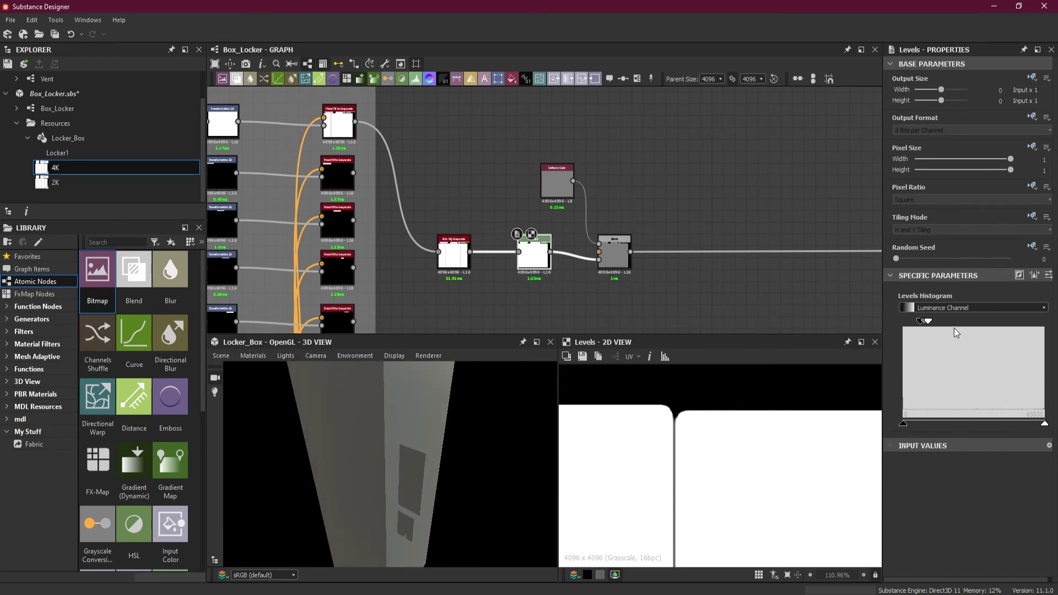
Step: Try raising the Levels node's white input and black input to shrink the rounded shells, and undo both adjustments
drag(930, 322, 1021, 326)
drag(931, 326, 989, 326)
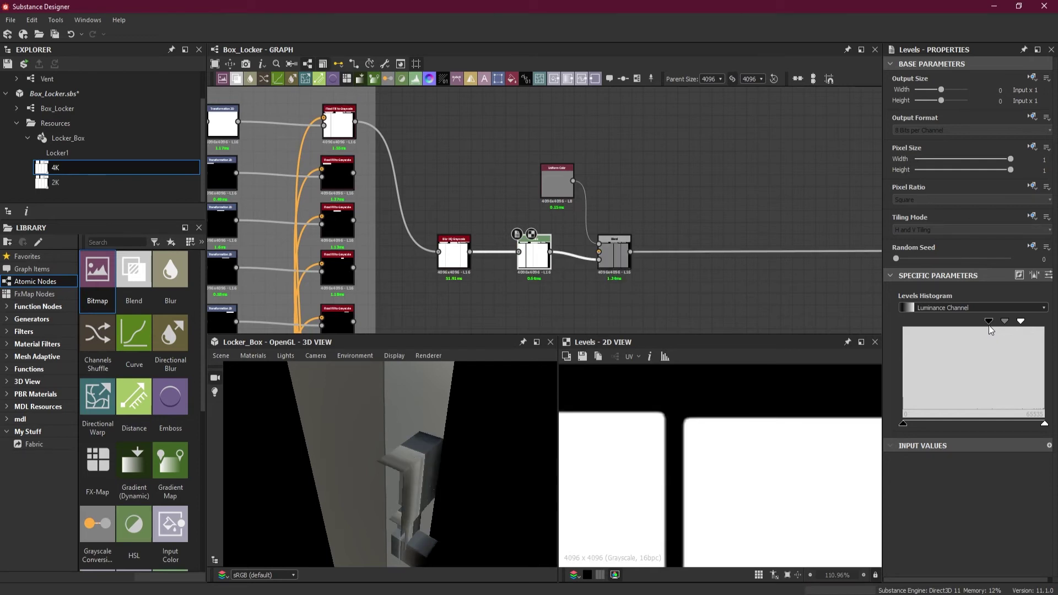
click(74, 35)
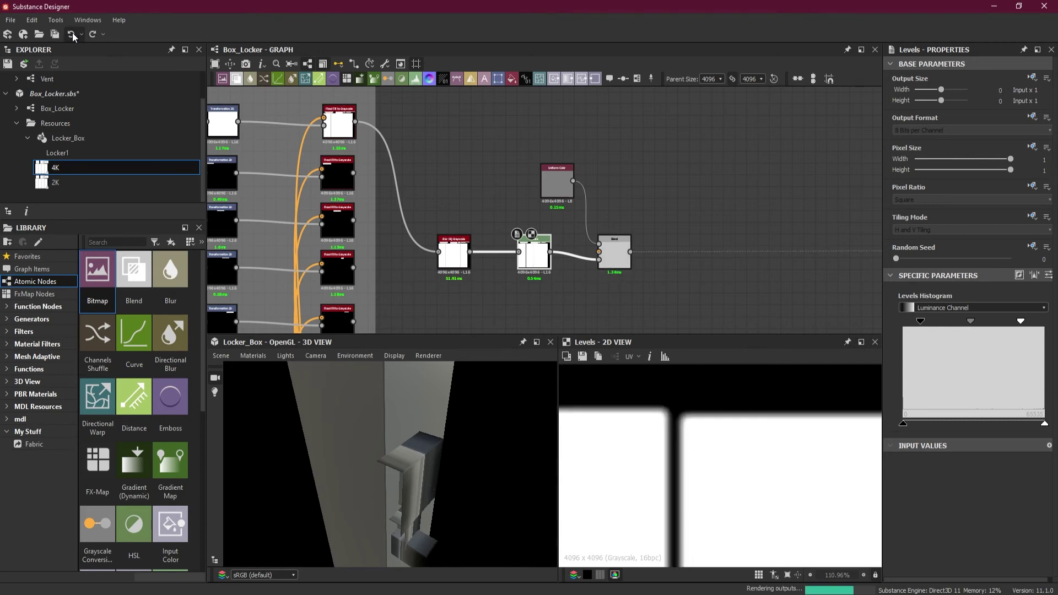
click(74, 35)
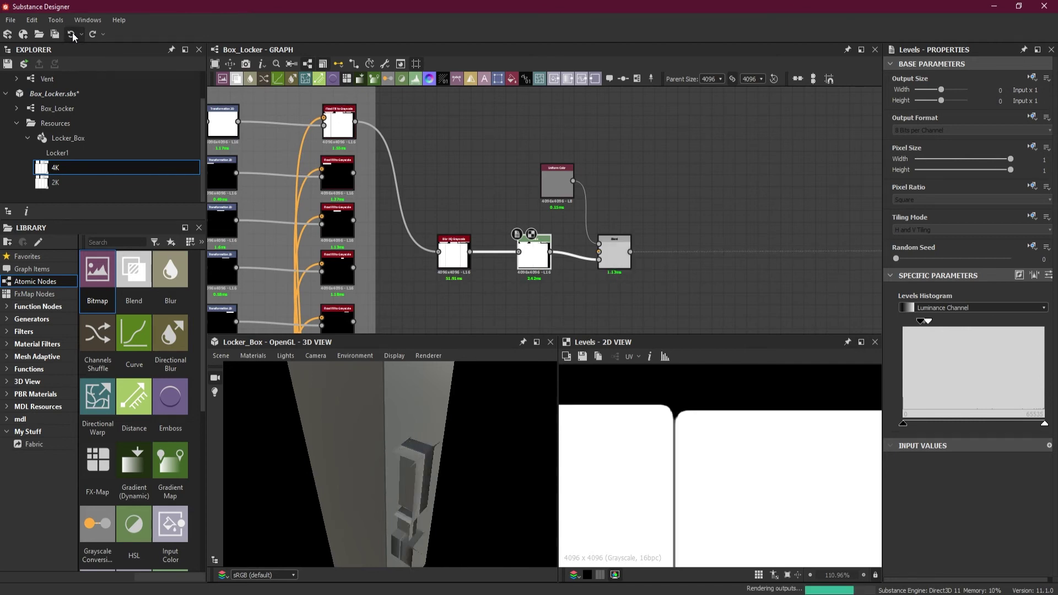
Step: Try replacing the Blur HQ Grayscale and Levels nodes with a Distance node between the all-shells mask and Blend
scroll(479, 242, up, 1)
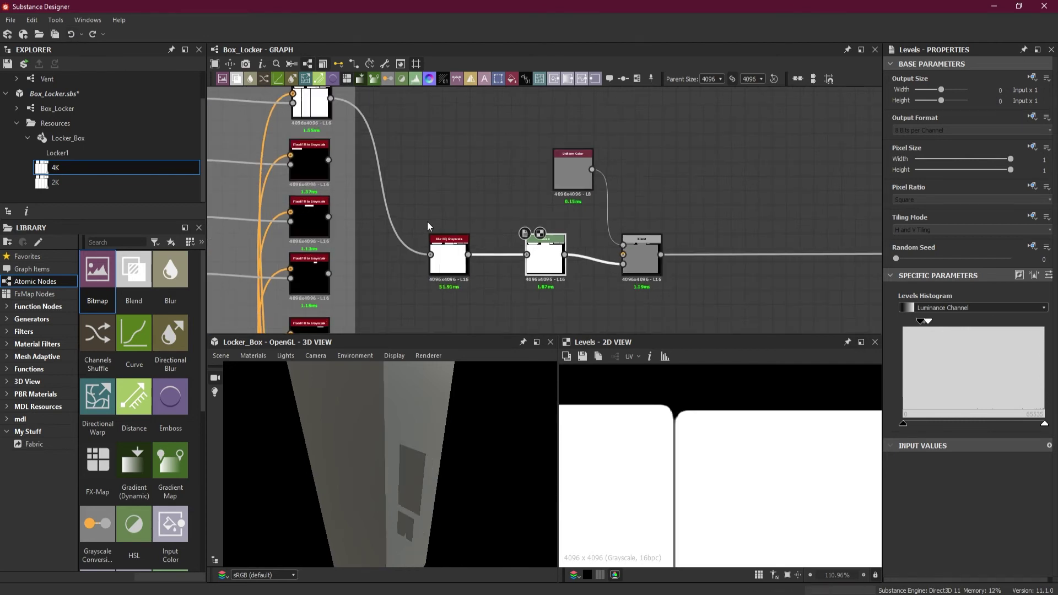
key(Delete)
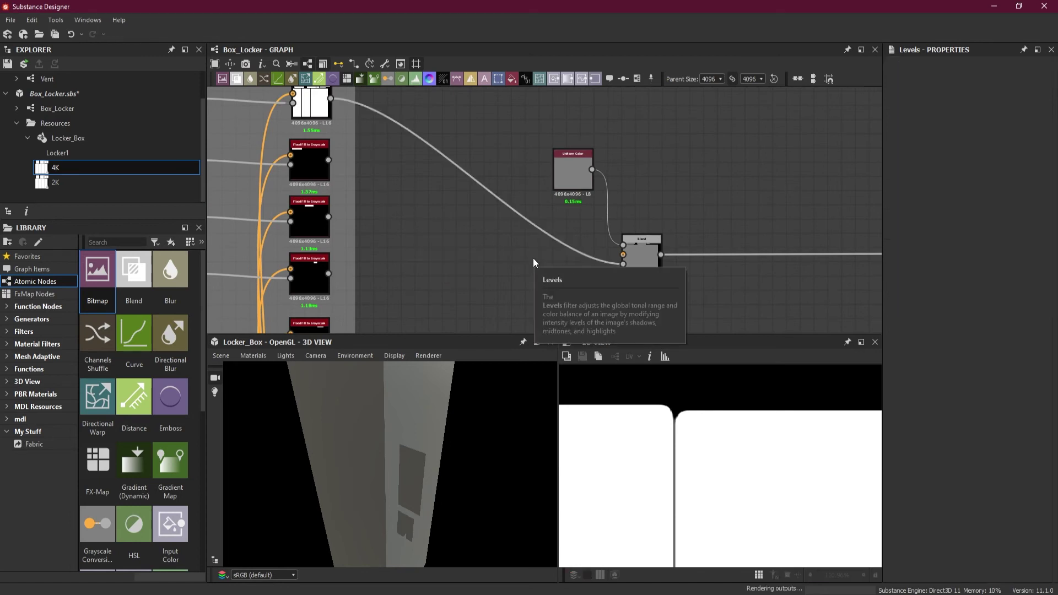
scroll(534, 257, up, 1)
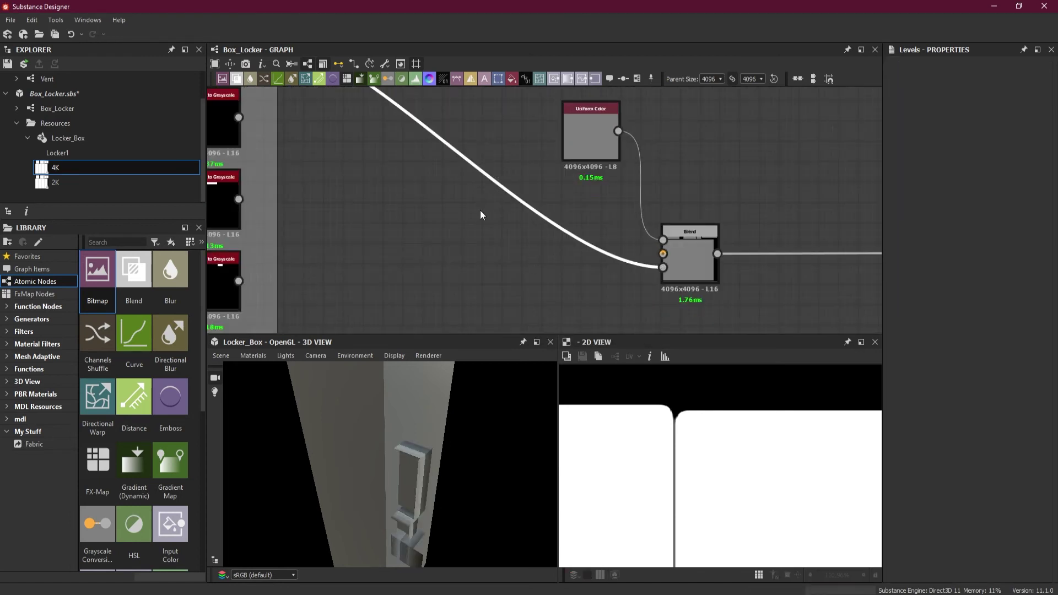
key(space)
text(levels)
key(Escape)
drag(464, 159, 439, 260)
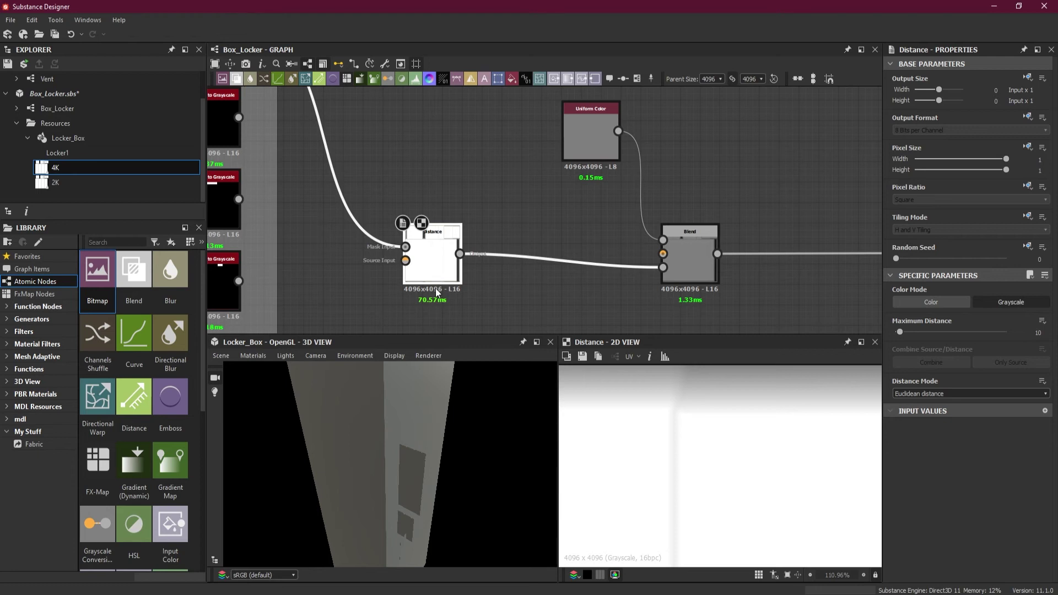
Step: Set the Distance node's Maximum Distance to 1 and inspect the raised panel's edge on the 3D model
scroll(678, 436, down, 6)
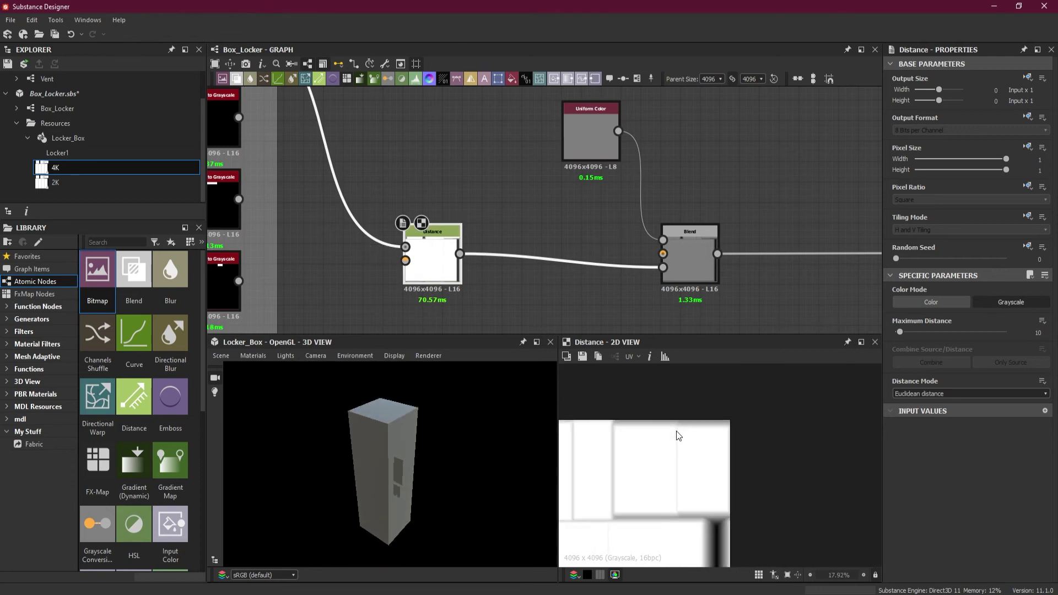
scroll(678, 435, down, 2)
middle_drag(634, 437, 788, 435)
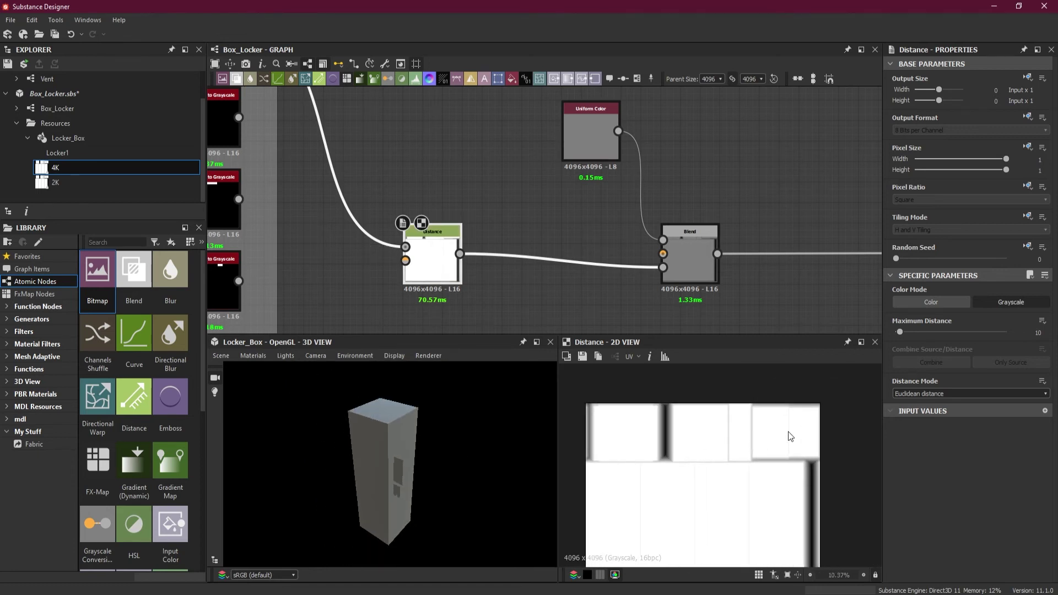
scroll(788, 436, up, 3)
scroll(783, 427, up, 2)
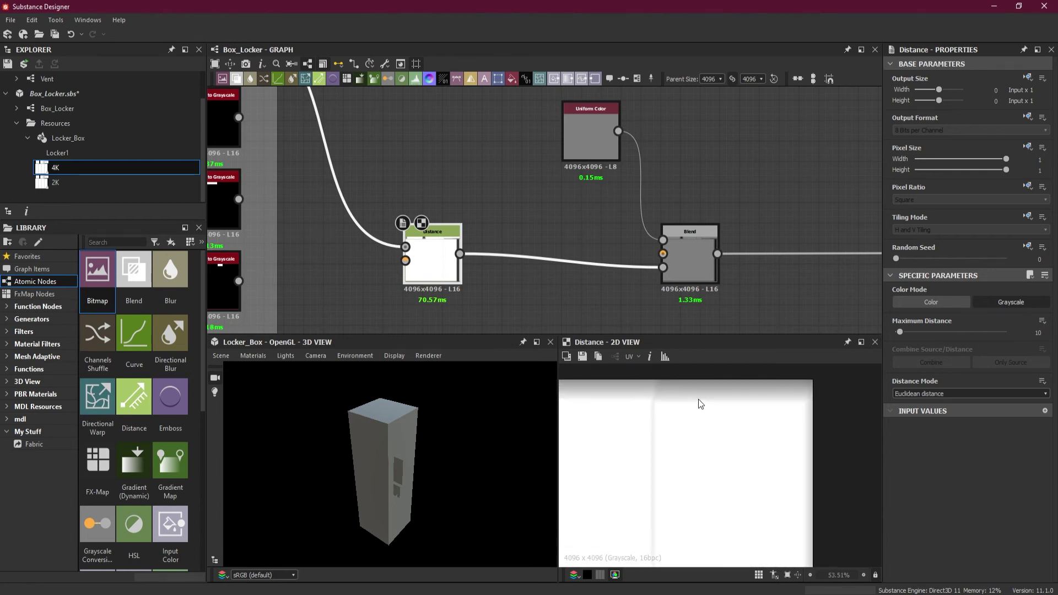
scroll(726, 415, up, 1)
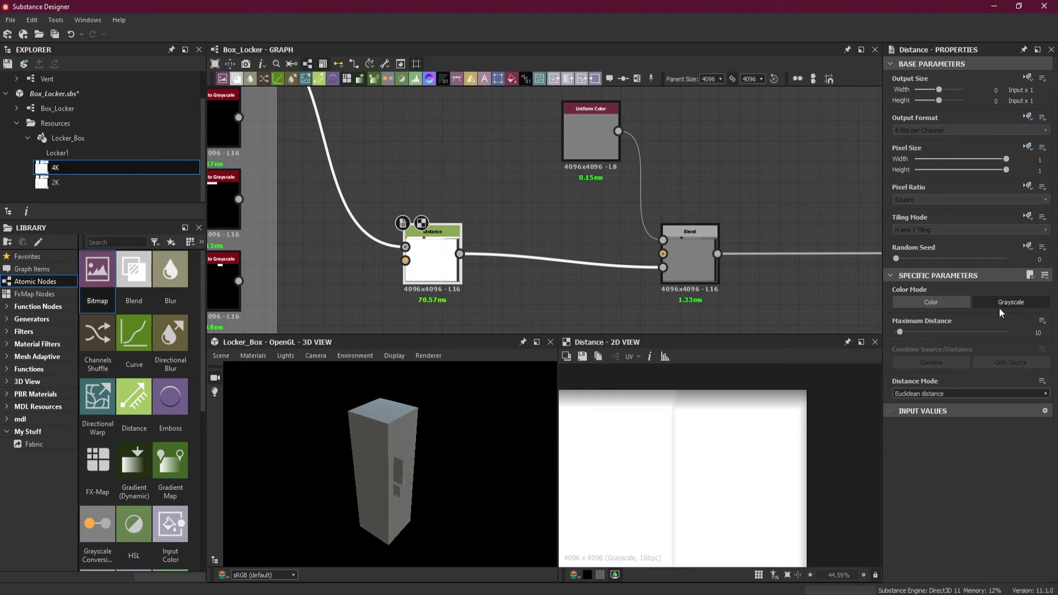
click(1037, 333)
key(Return)
click(1037, 333)
key(Return)
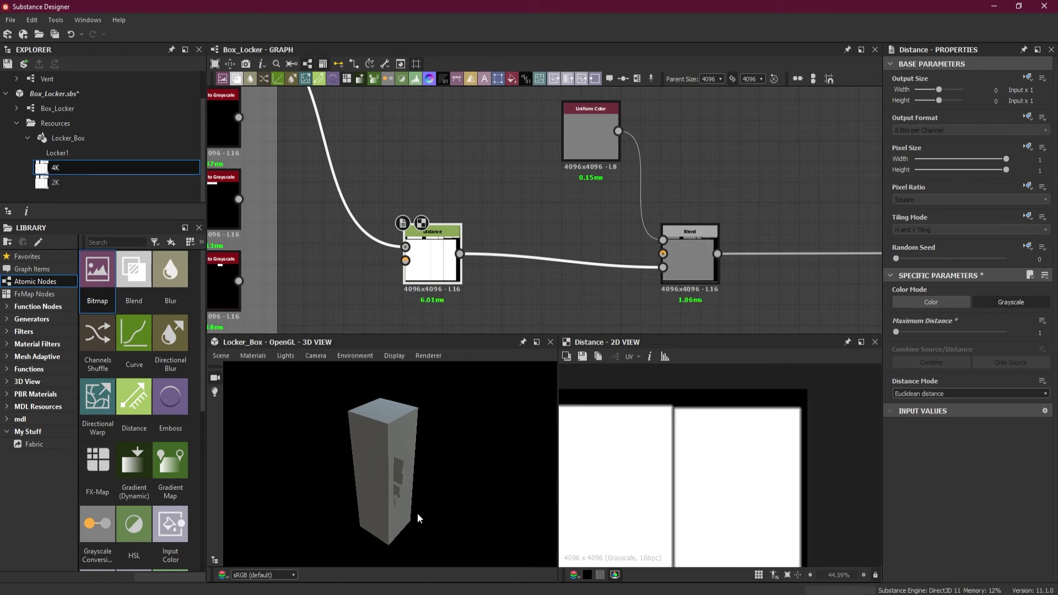
scroll(403, 454, up, 10)
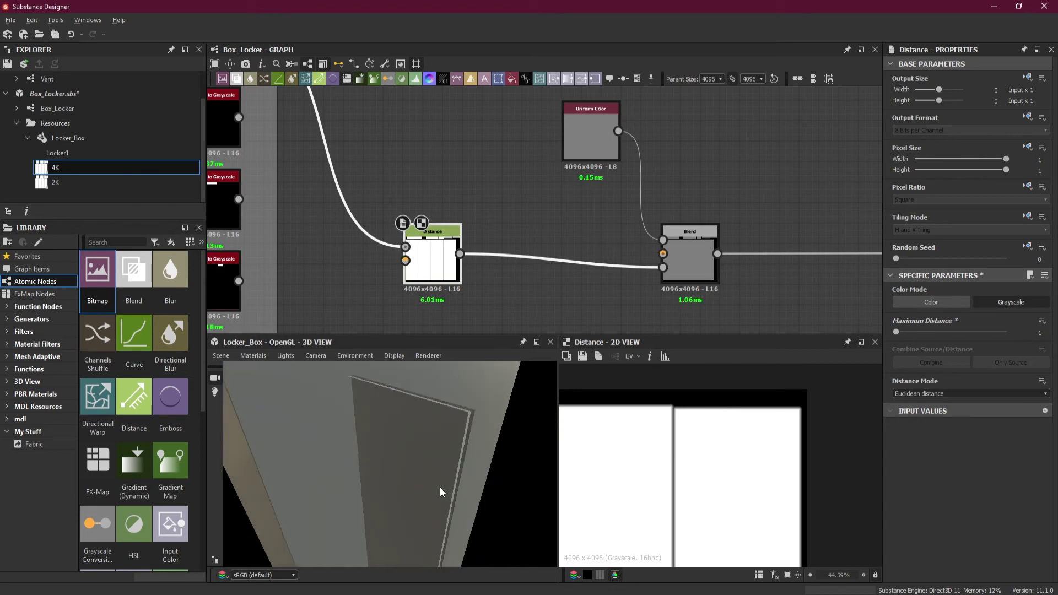
drag(440, 487, 349, 338)
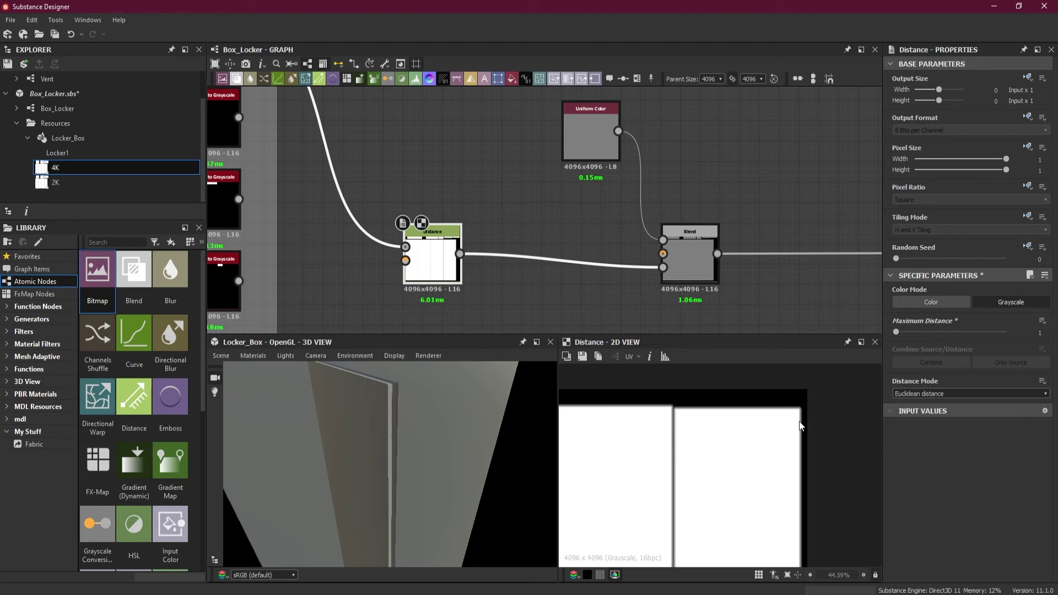
Step: Try Maximum Distance values of 2 and 3 on the Distance node while viewing the panel's upper corner
click(1039, 334)
drag(453, 415, 480, 474)
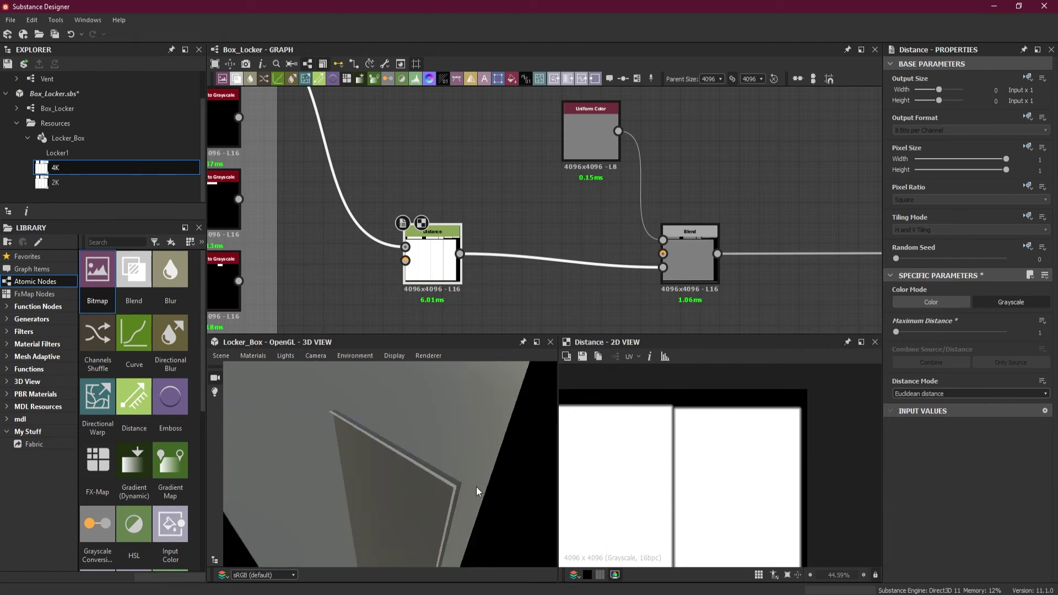
click(1030, 333)
text(2)
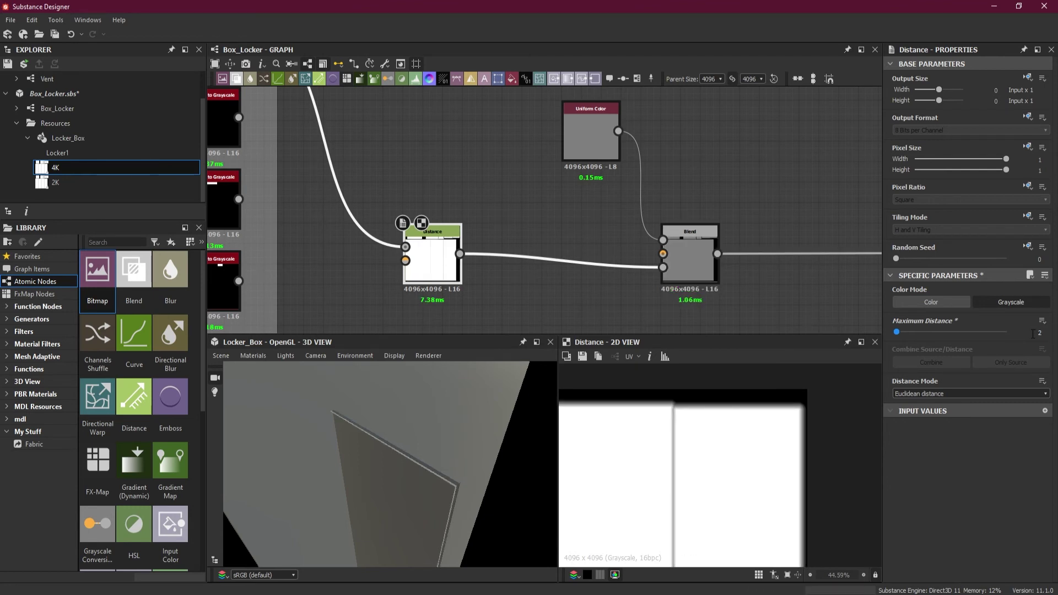
key(BackSpace)
text(3)
key(Return)
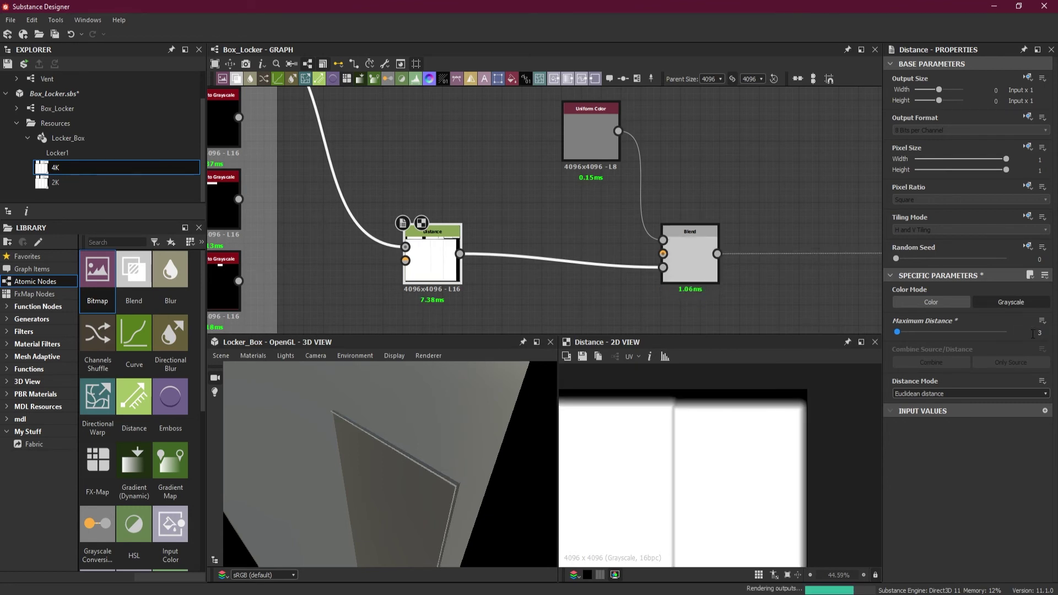
Step: Try larger Maximum Distance values of 4, 5 and 10, and check the panel edge up close
click(1033, 332)
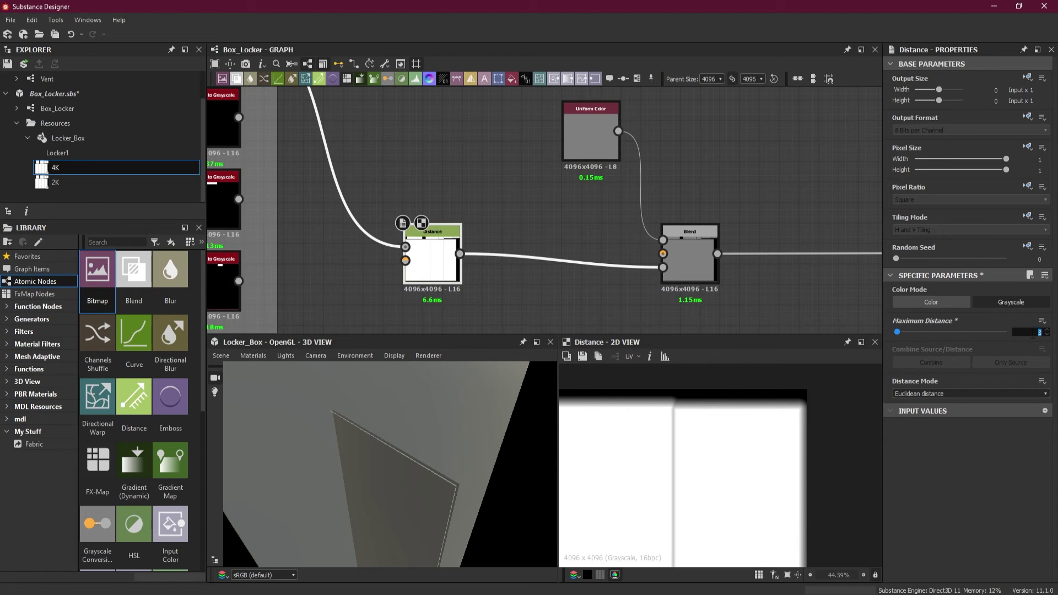
text(4)
key(Return)
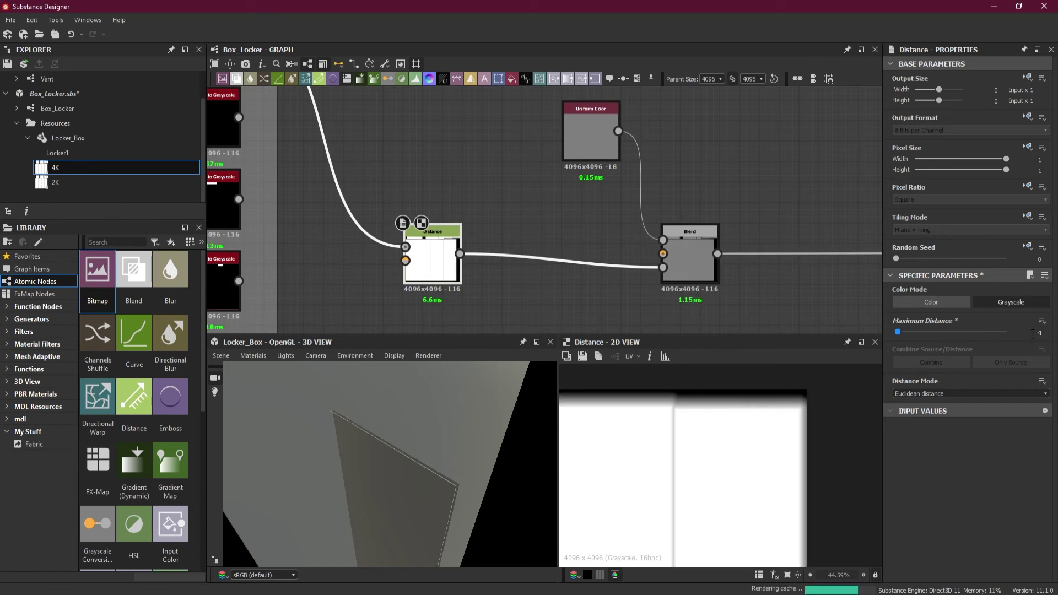
click(1034, 333)
text(5)
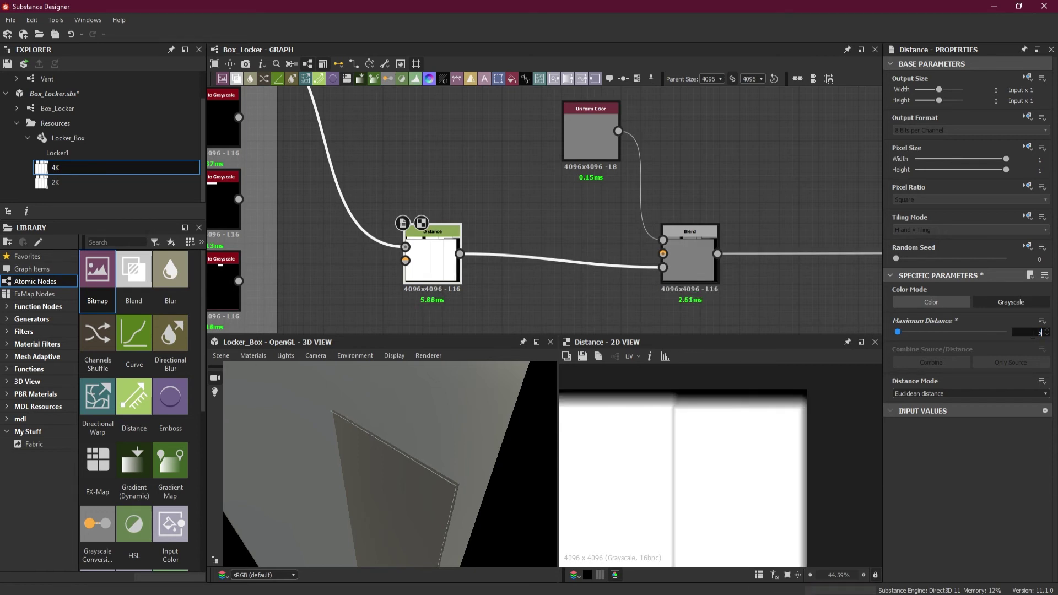
key(Return)
click(1033, 333)
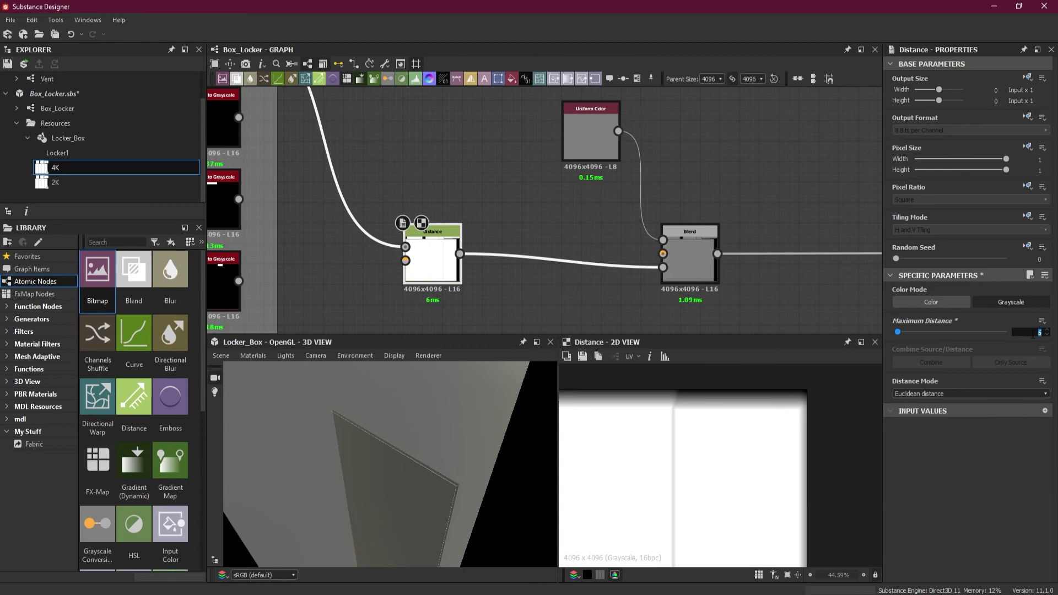
text(10)
key(Return)
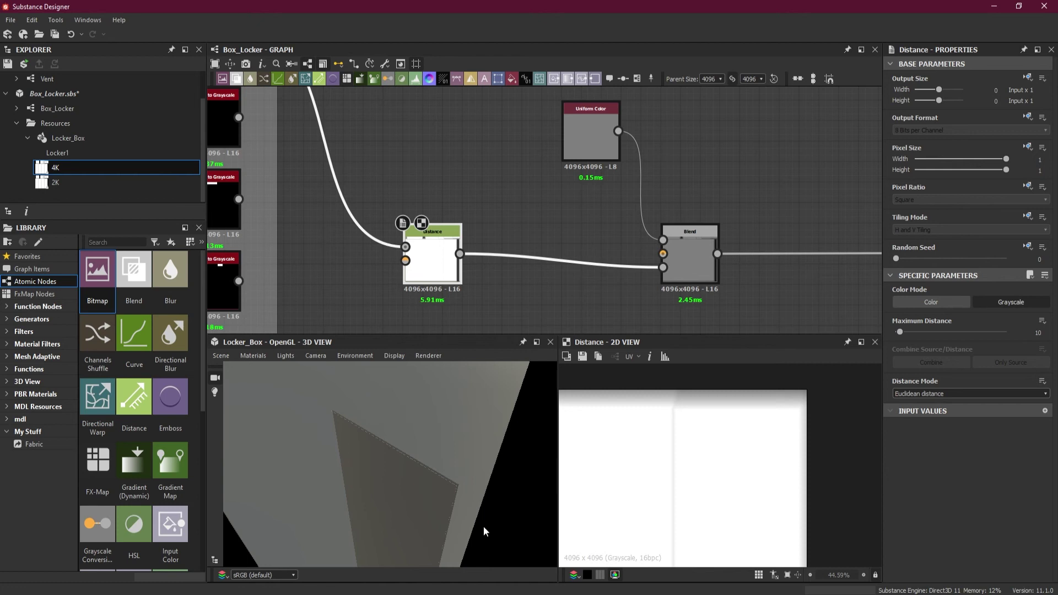
scroll(469, 490, up, 3)
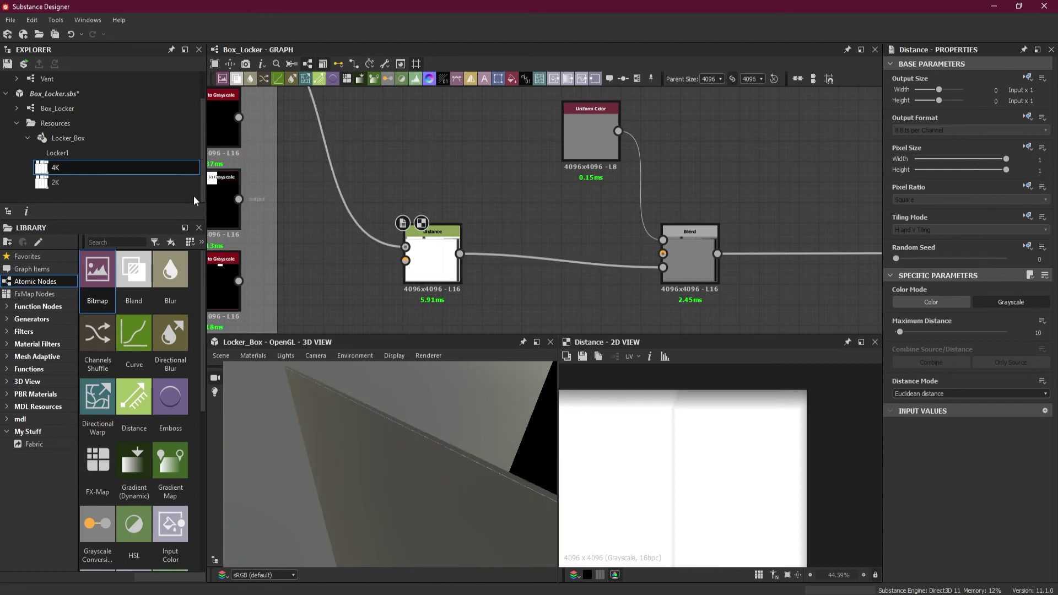
Step: Undo the Distance node experiment to restore the Blur HQ Grayscale and Levels nodes, and view the whole locker
click(71, 34)
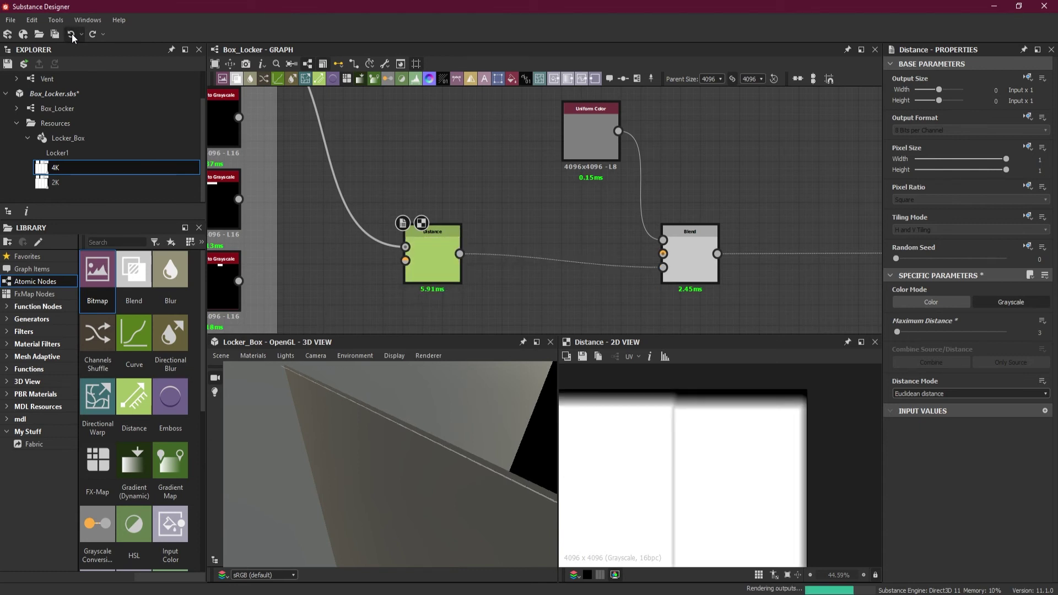
click(72, 34)
click(72, 35)
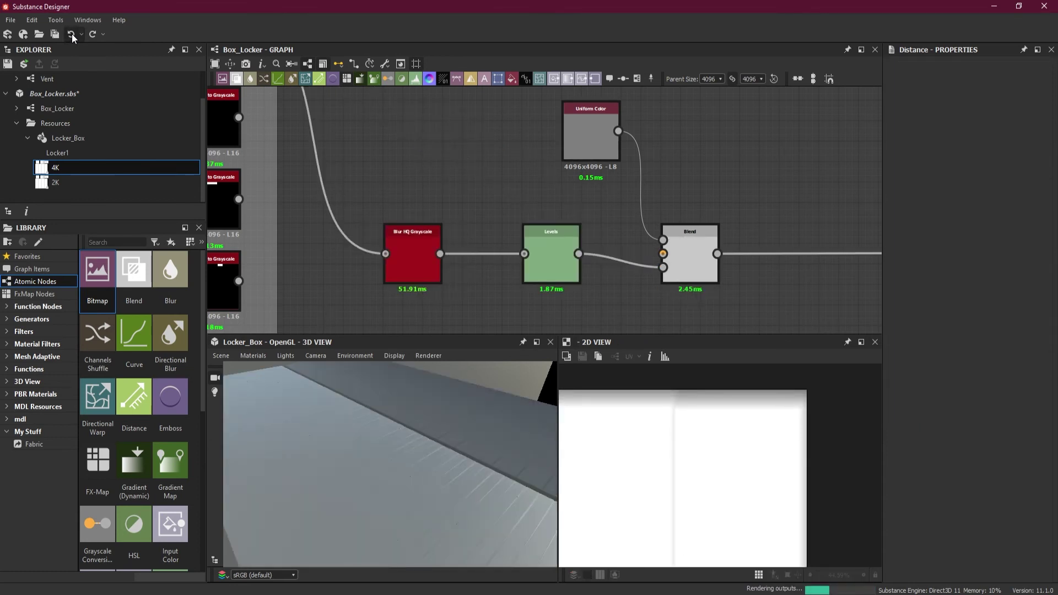
drag(408, 415, 399, 451)
scroll(399, 435, down, 5)
scroll(399, 435, down, 2)
scroll(716, 437, up, 2)
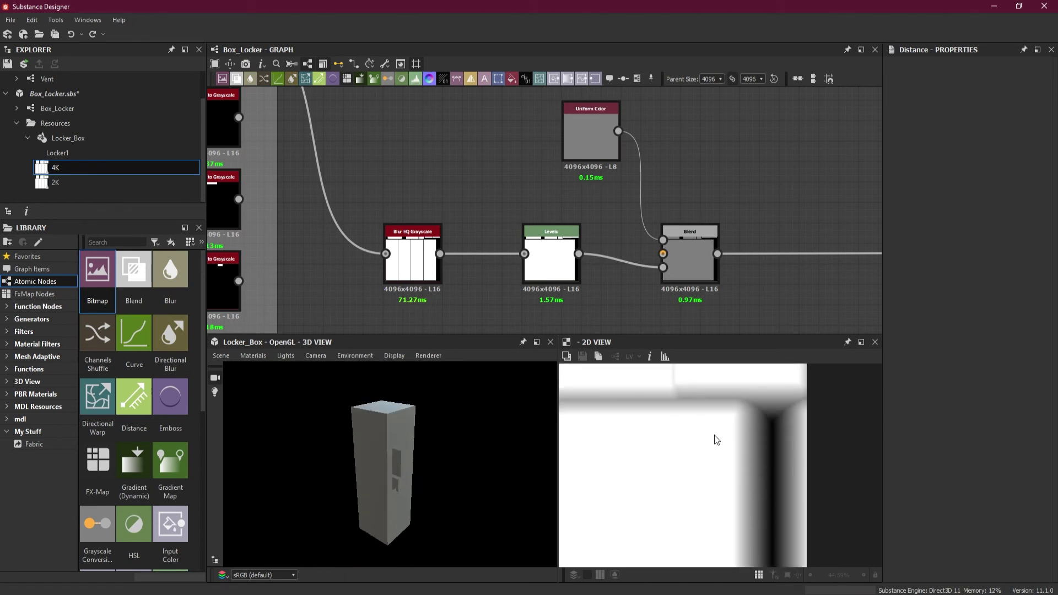
Step: Preview the full Levels mask, check the Blend node's settings and the locker model, and review the graph through to its outputs
double_click(551, 259)
scroll(688, 463, down, 4)
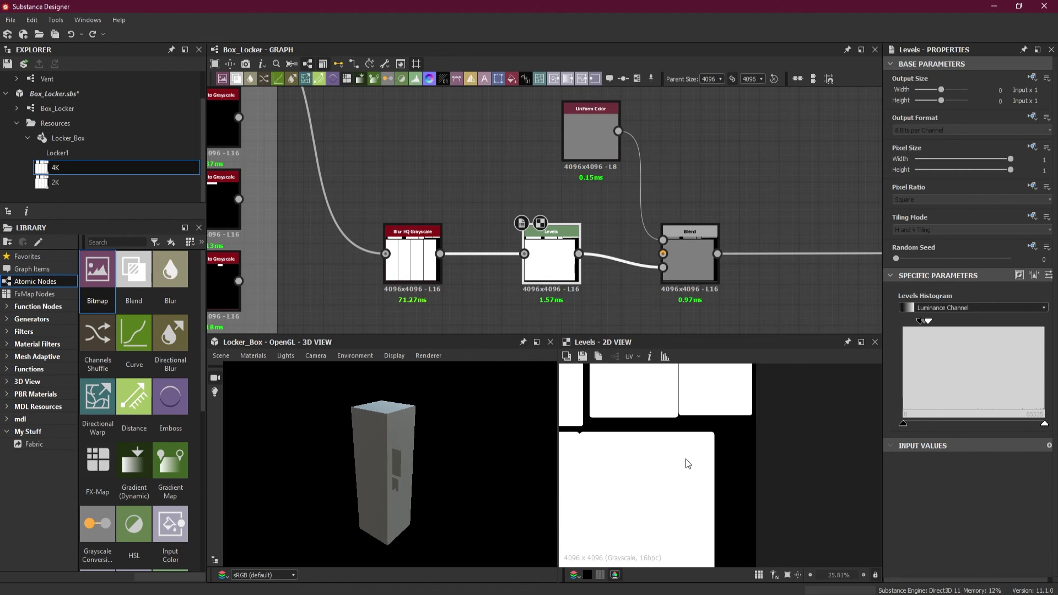
scroll(688, 463, down, 2)
click(683, 260)
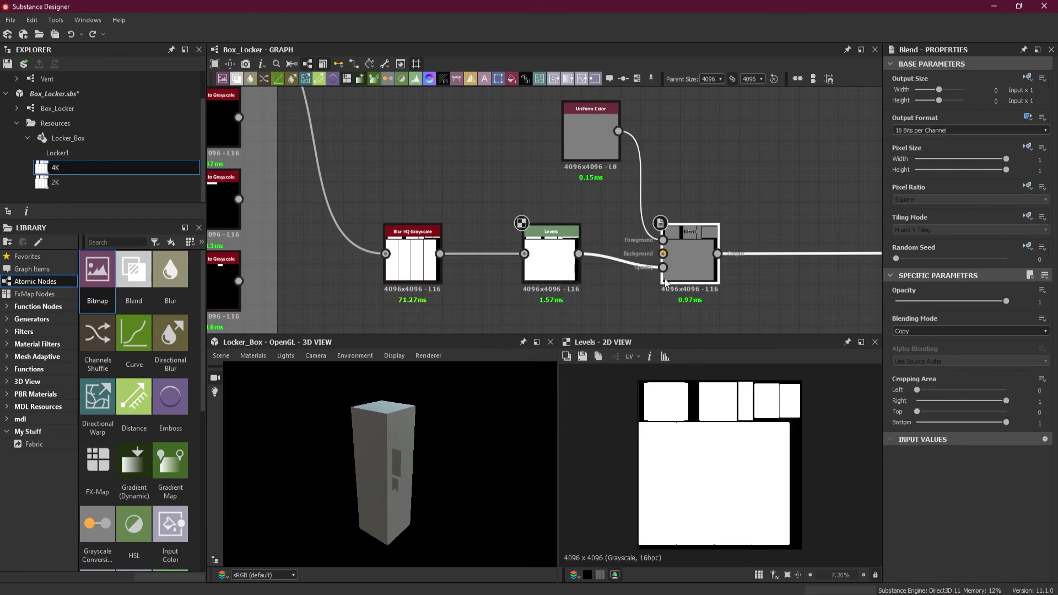
mouse_move(464, 458)
mouse_down()
mouse_move(399, 458)
mouse_move(464, 458)
mouse_up()
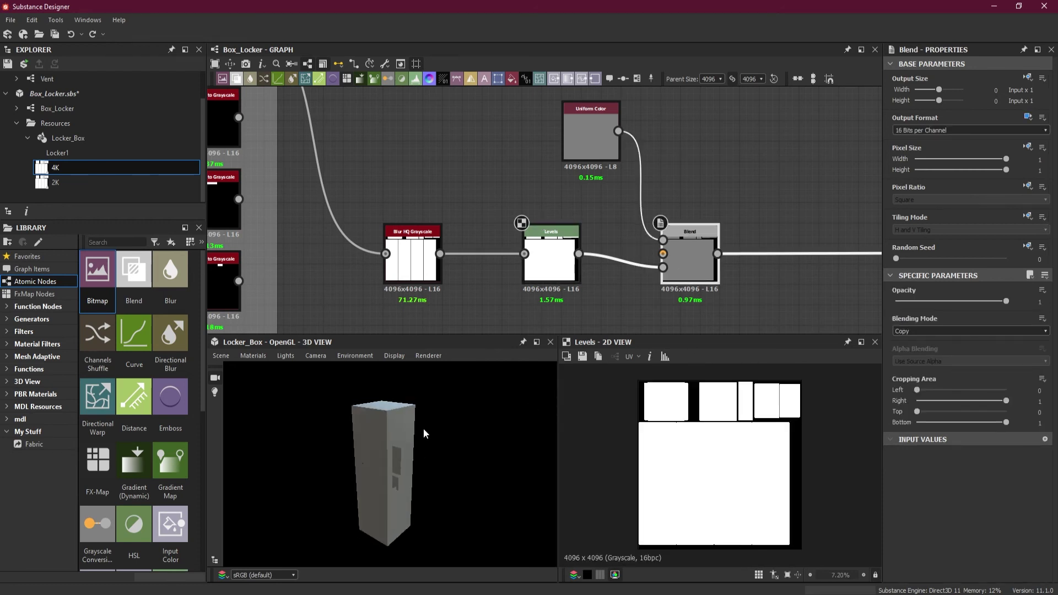
scroll(423, 428, up, 3)
scroll(424, 427, down, 2)
scroll(490, 186, down, 5)
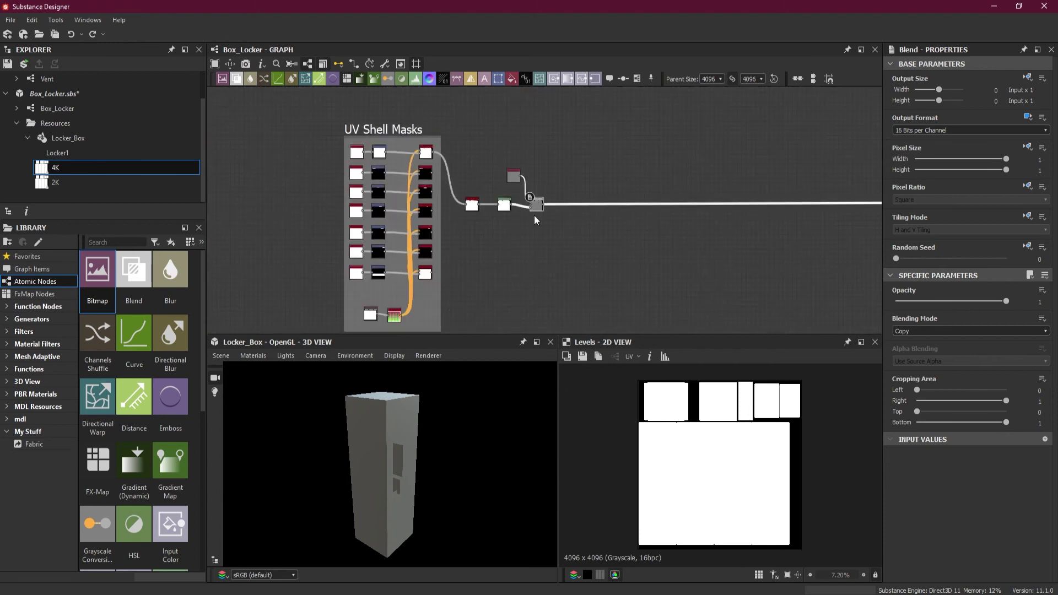
middle_drag(593, 238, 504, 233)
scroll(504, 233, down, 2)
scroll(779, 226, up, 2)
middle_drag(780, 226, 802, 224)
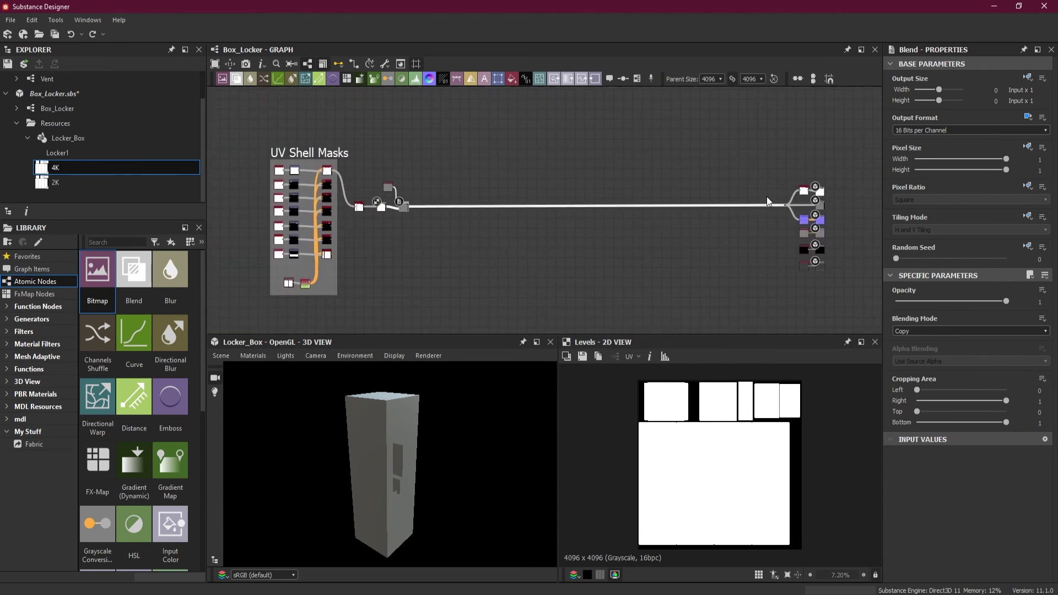
Step: Space the output nodes evenly apart at the end of the Box_Locker graph
drag(821, 221, 825, 229)
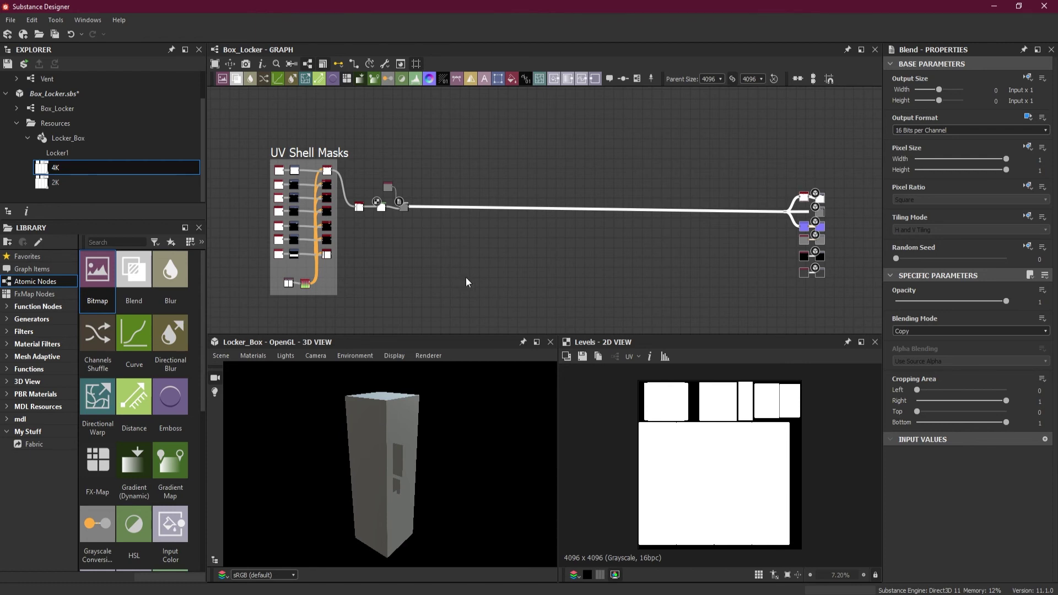
scroll(364, 204, up, 6)
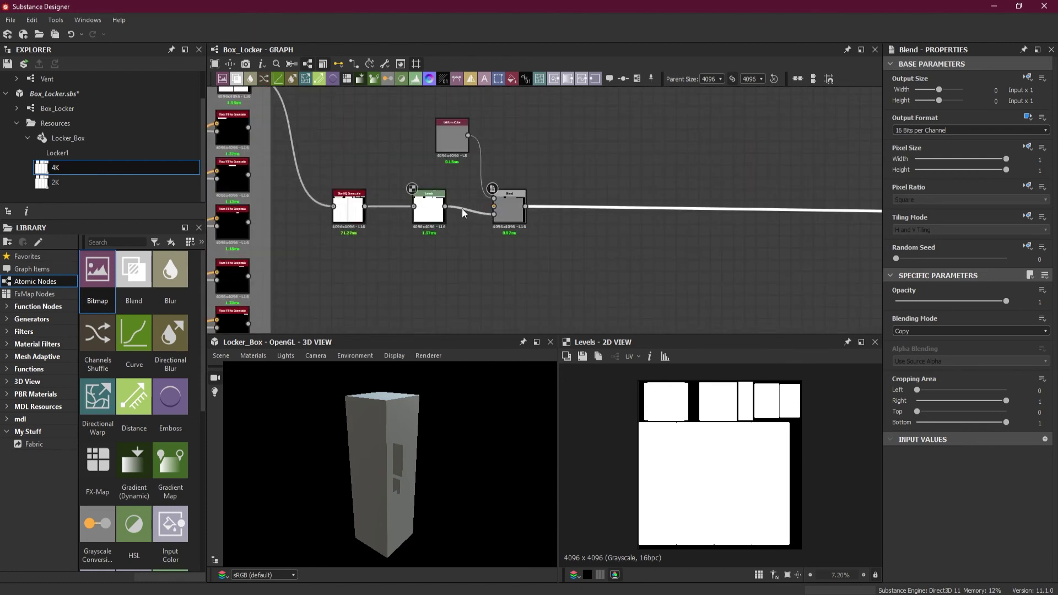
middle_drag(463, 213, 499, 260)
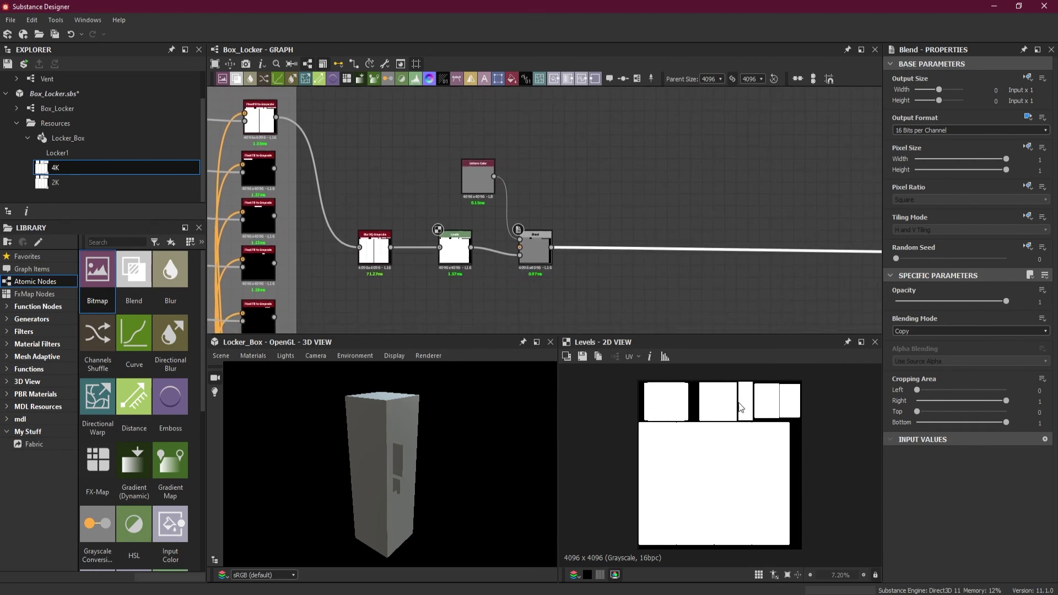
Step: Preview the Blend node's grayscale result up close and examine the locker model's upper corner and front panel
scroll(740, 408, up, 3)
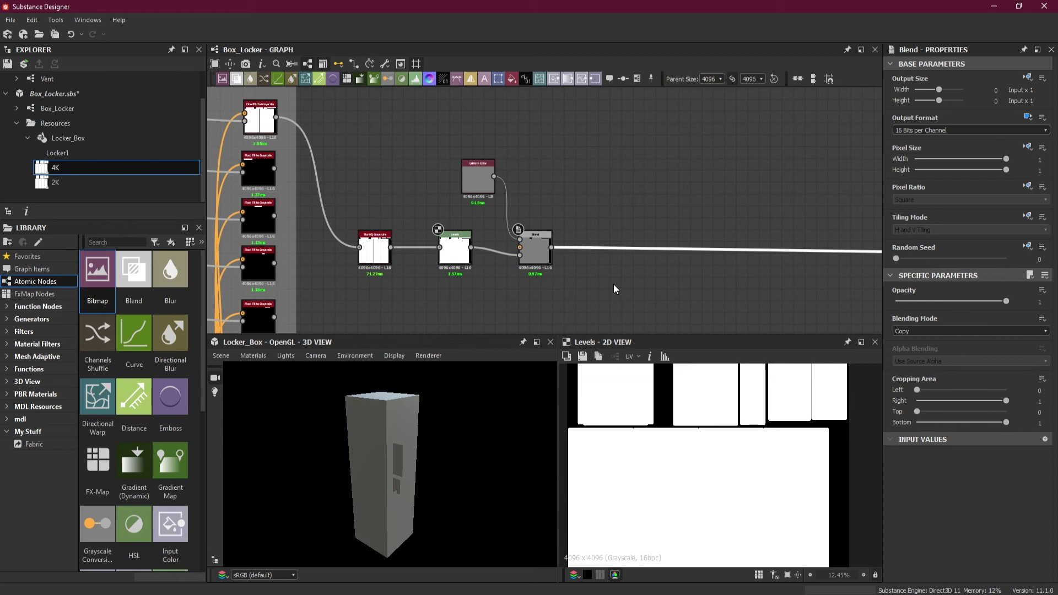
scroll(610, 261, up, 1)
double_click(534, 256)
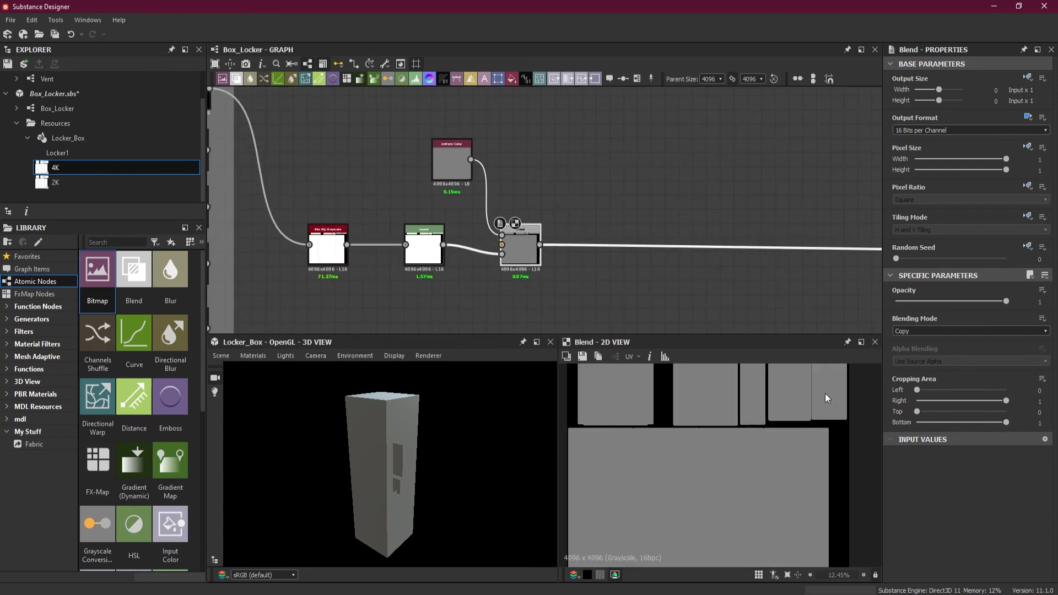
scroll(825, 394, up, 2)
scroll(411, 502, up, 1)
scroll(411, 501, up, 4)
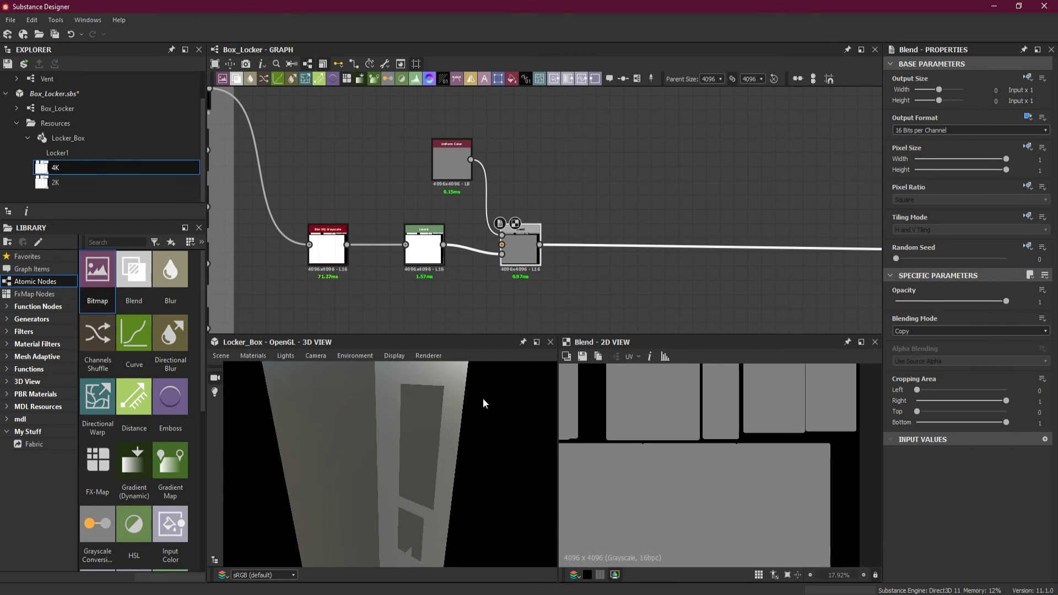
drag(402, 415, 405, 465)
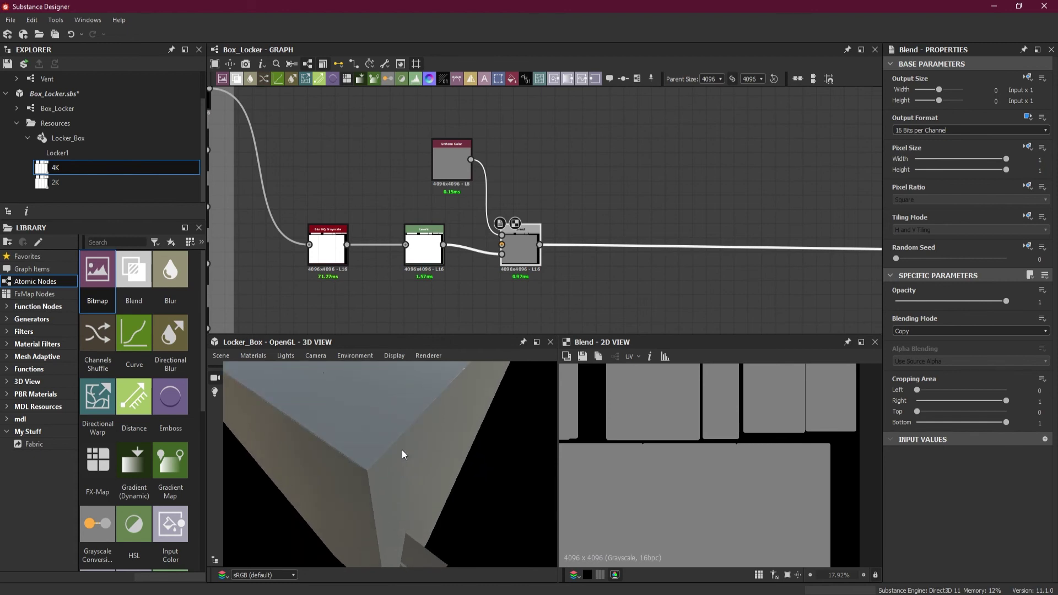
scroll(402, 449, down, 4)
drag(391, 439, 399, 415)
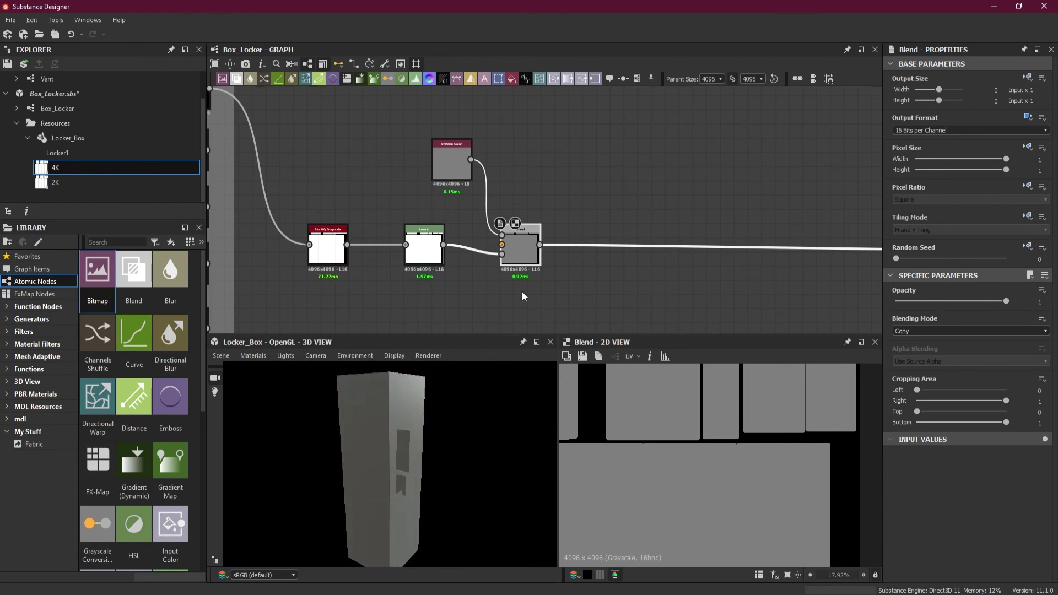
scroll(532, 270, down, 3)
drag(439, 451, 453, 423)
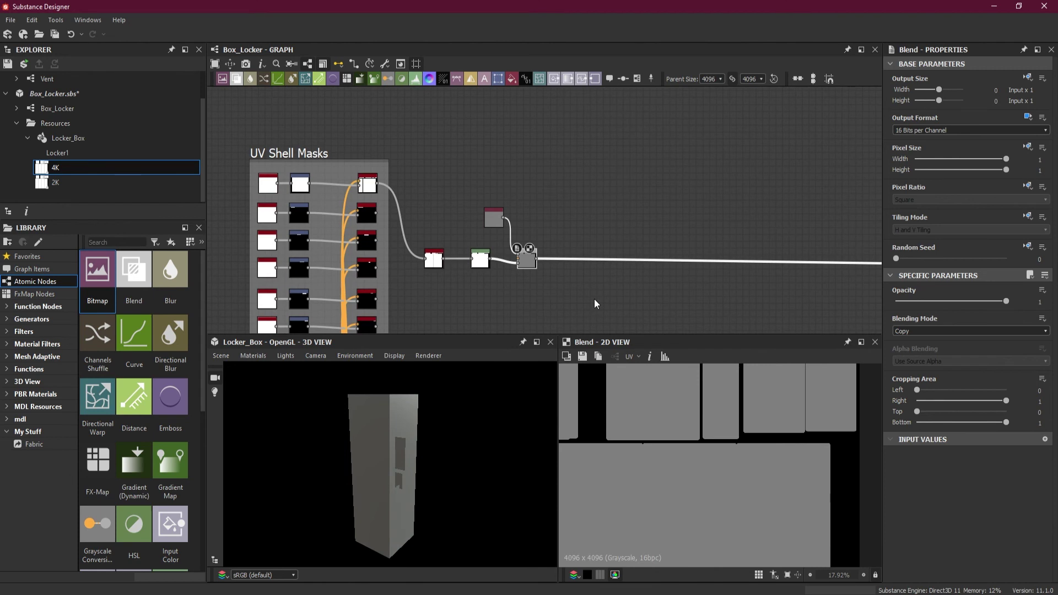
Step: Review the graph from the UV Shell Masks frame through the Blend node to its outputs, with the full Blend map in view
scroll(606, 295, down, 2)
middle_drag(443, 241, 464, 210)
scroll(464, 206, up, 5)
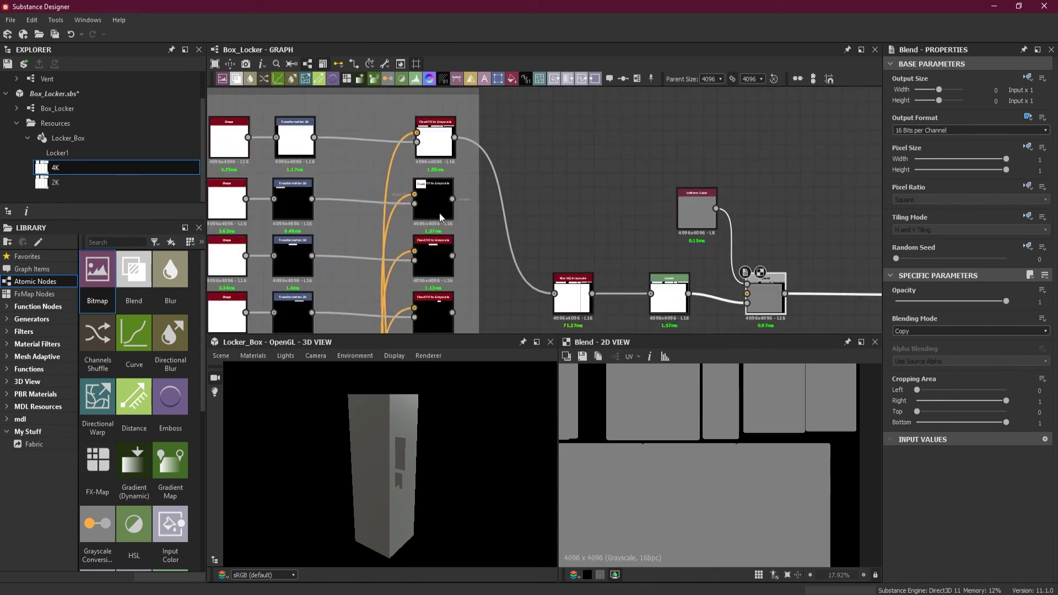
scroll(478, 290, down, 3)
scroll(729, 308, down, 2)
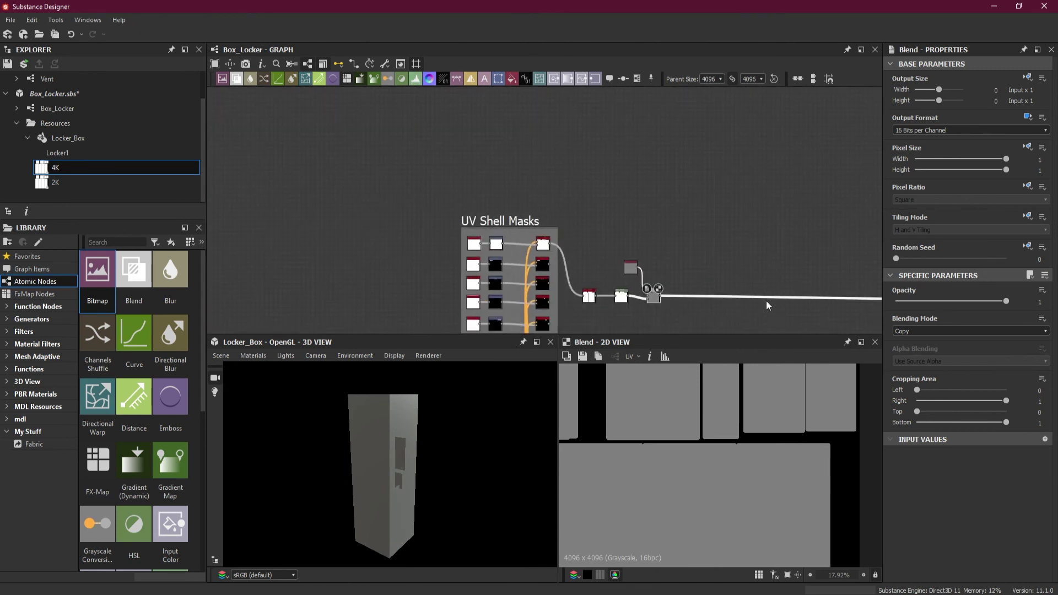
middle_drag(766, 300, 527, 234)
scroll(578, 226, down, 2)
middle_drag(672, 249, 575, 225)
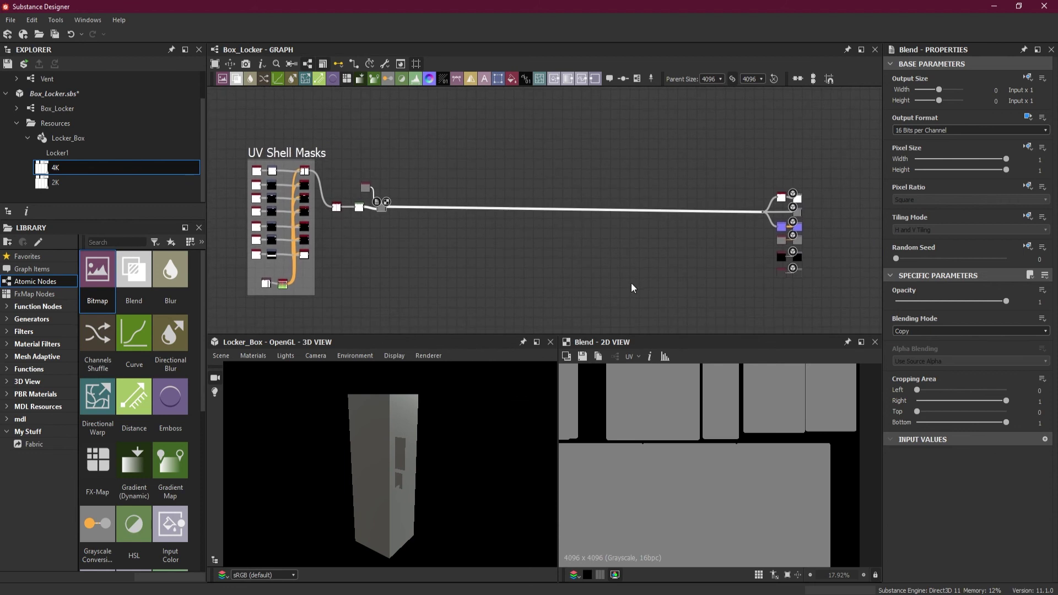
scroll(632, 455, down, 3)
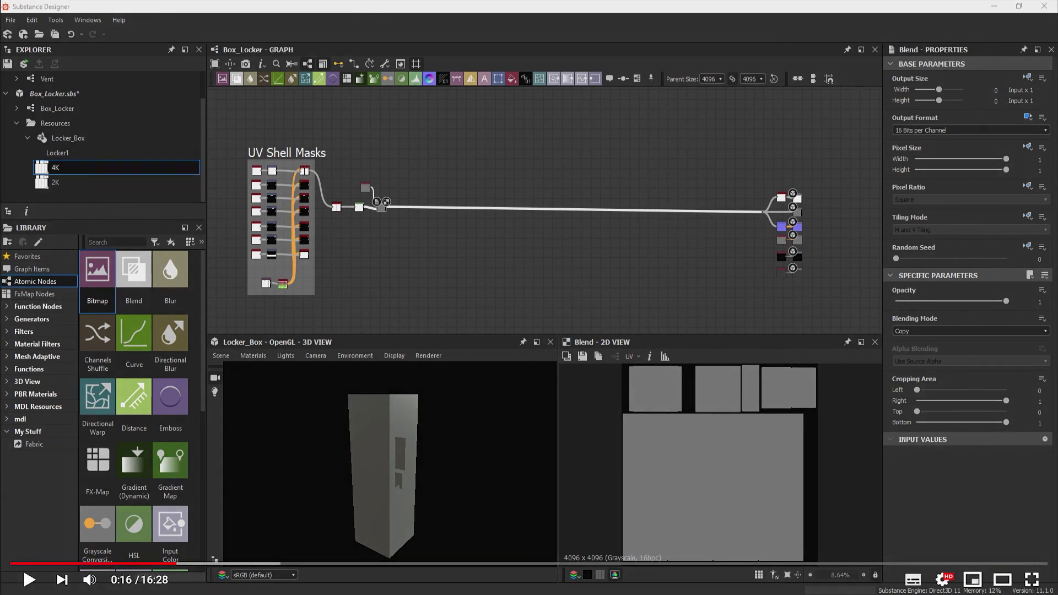
key(Escape)
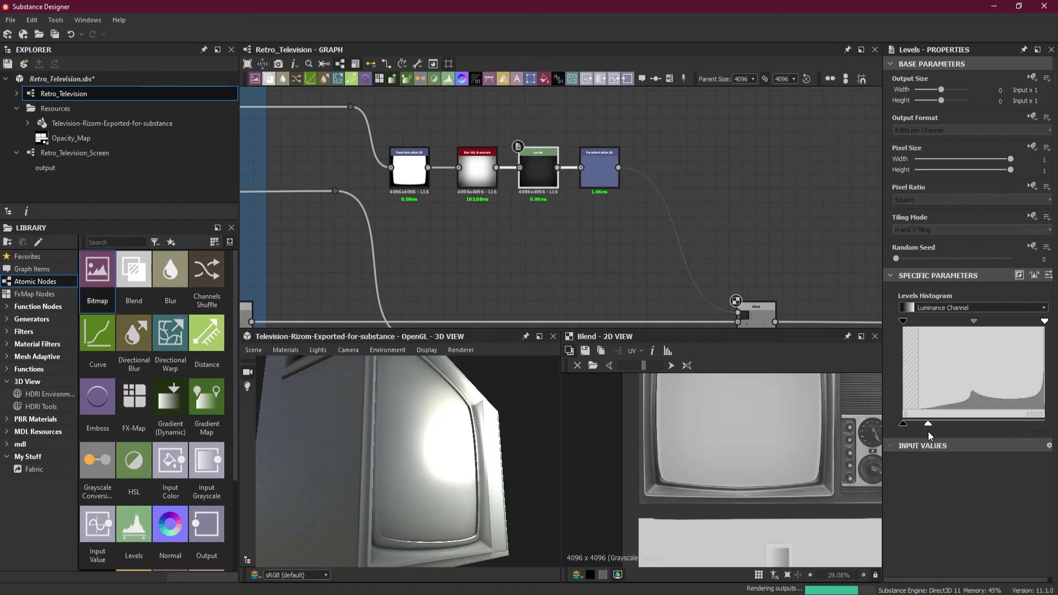
scroll(410, 188, down, 3)
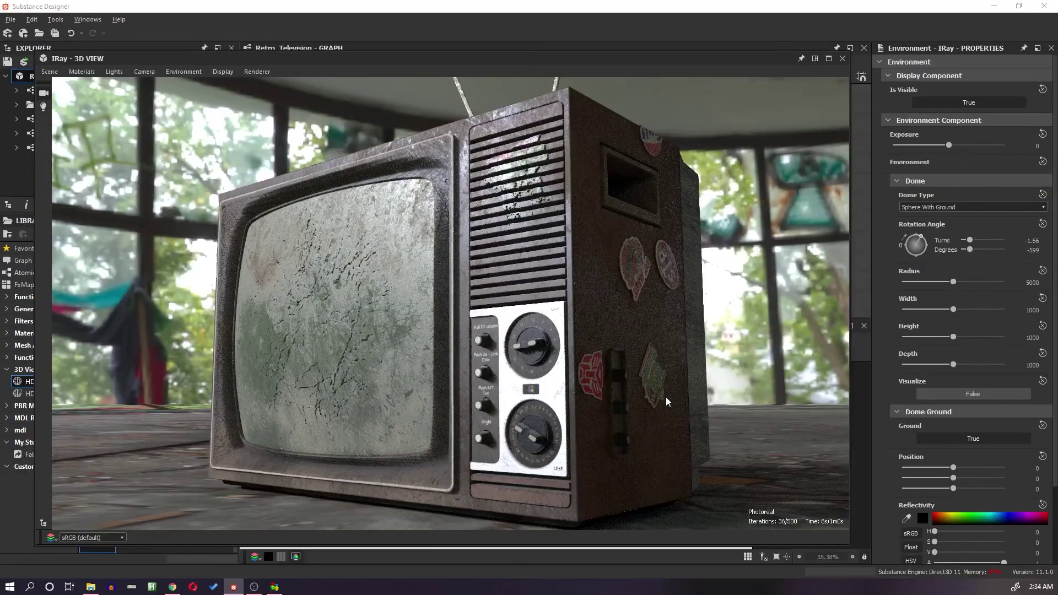
Step: Frame the whole retro television in the Iray view and set the camera's Focus Distance to about 216 and Aperture Diameter to about 4.33
drag(666, 397, 478, 312)
drag(572, 405, 633, 415)
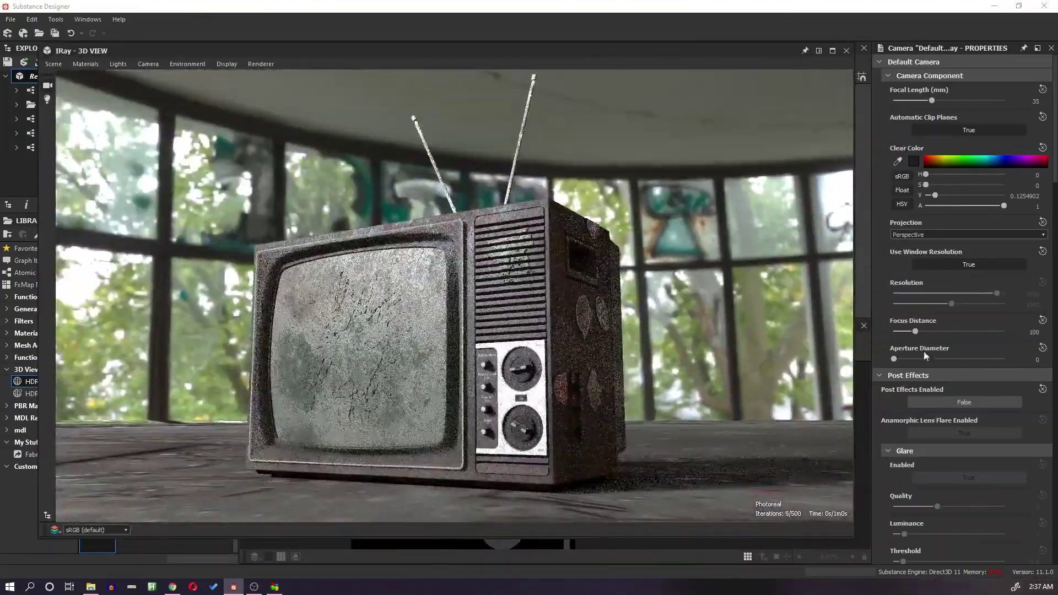
drag(914, 331, 941, 332)
drag(894, 358, 943, 361)
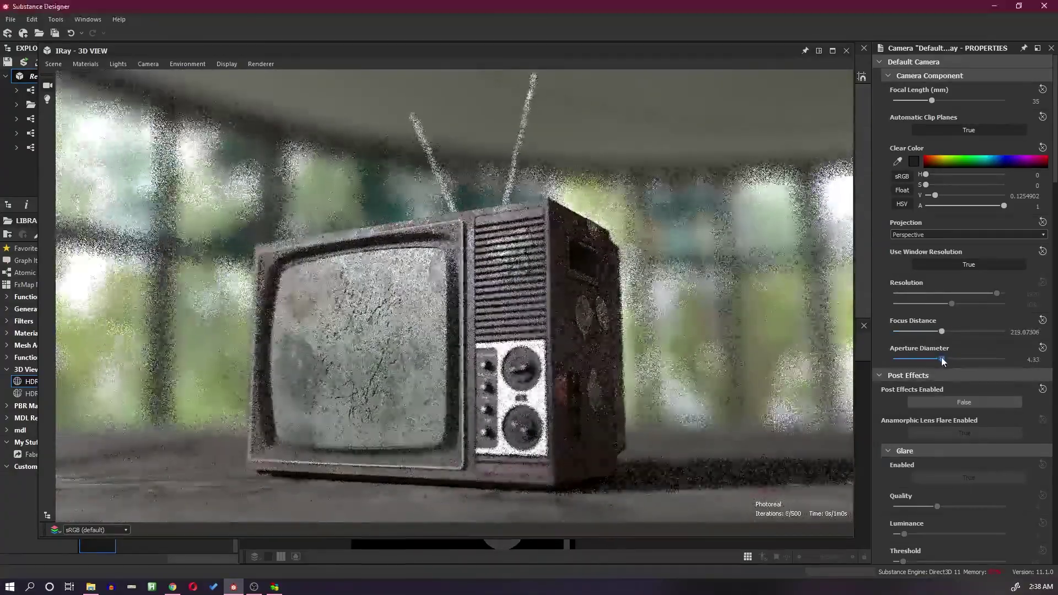